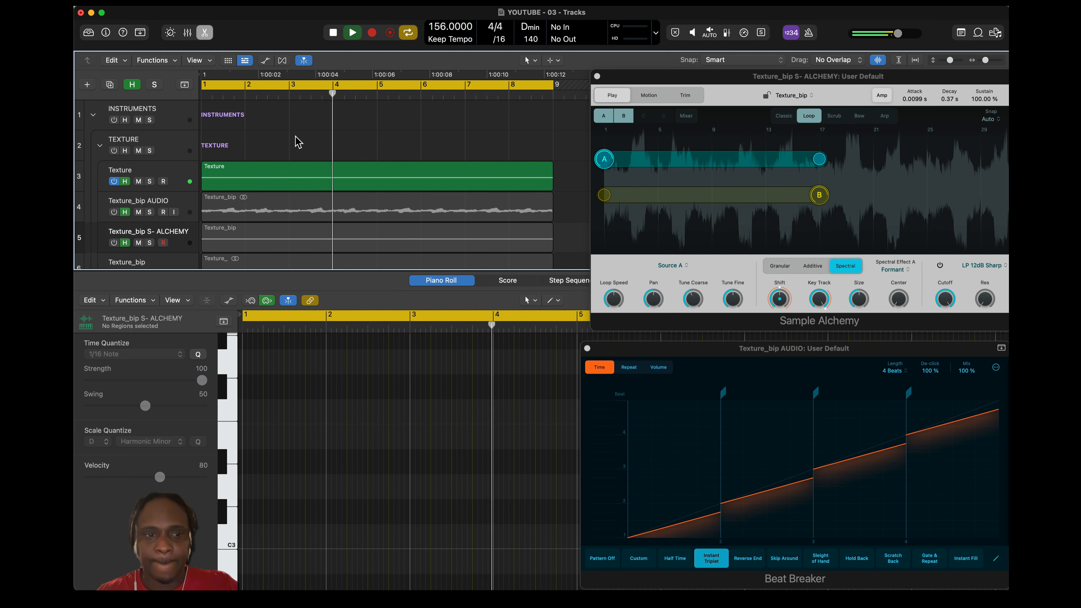
- Select the Texture region to view its sustained note in the piano roll, and stop playback
{"action": "left_click", "coordinate": [297, 176]}
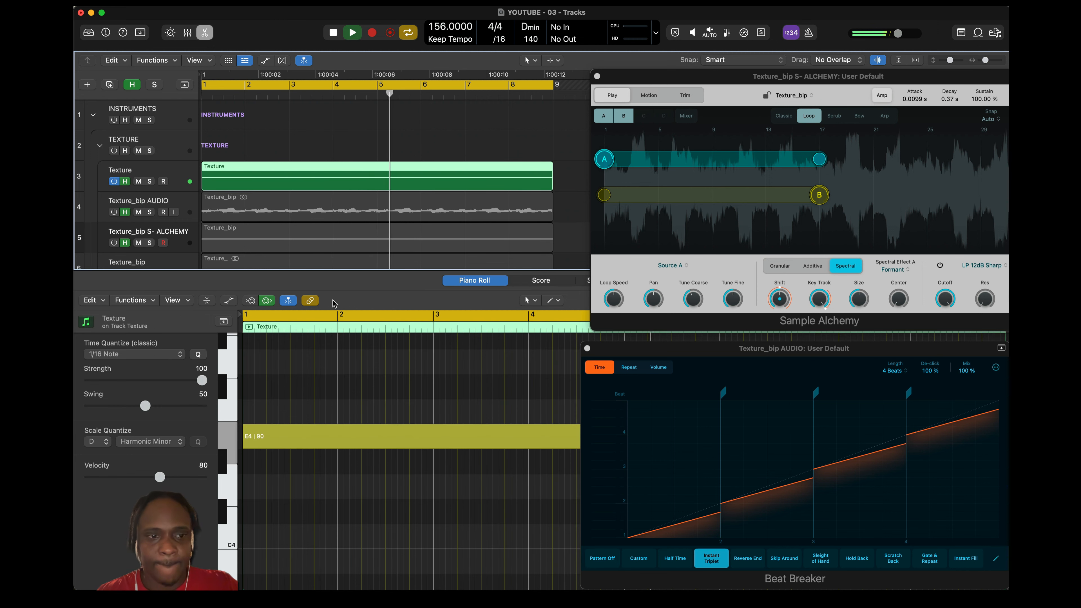
{"action": "left_click", "coordinate": [209, 300]}
{"action": "left_click", "coordinate": [209, 300]}
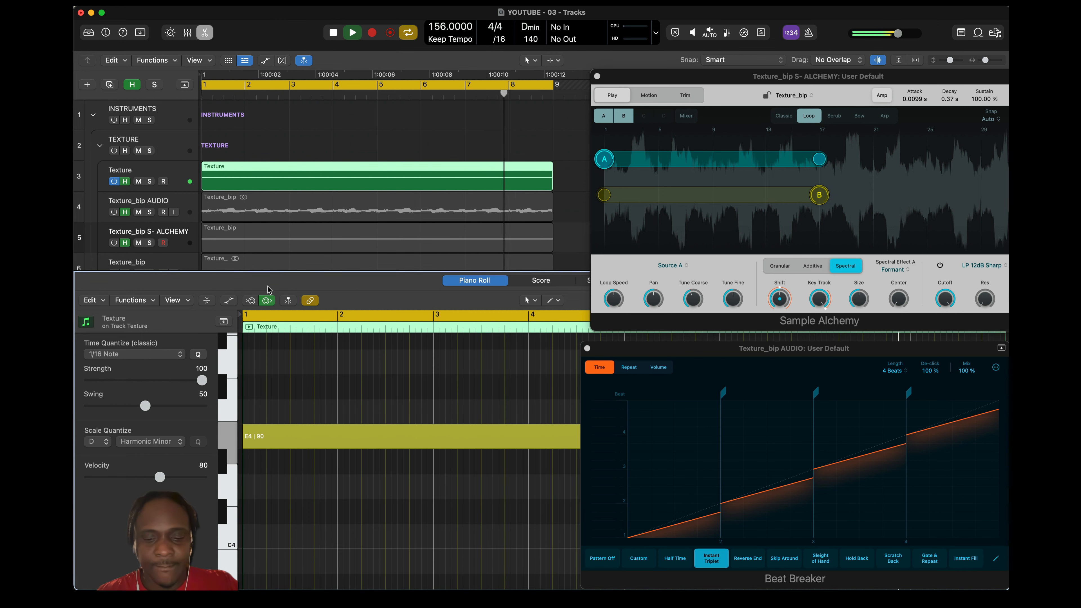
{"action": "key", "text": "space"}
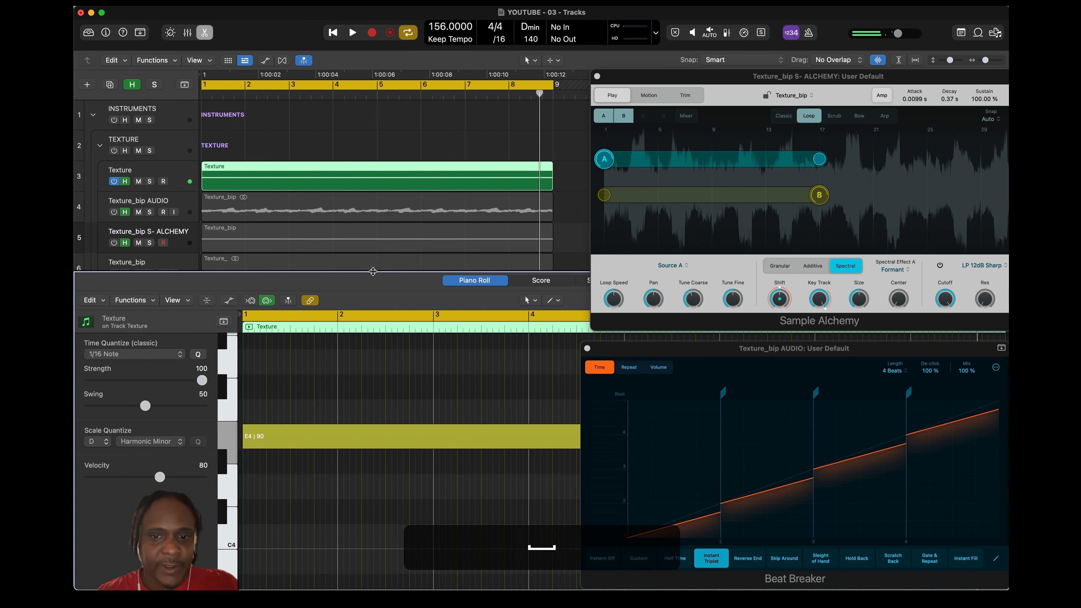
- Switch off the Texture track, switch on the Texture_bip AUDIO track and play it back briefly with its Beat Breaker effect
{"action": "left_click", "coordinate": [189, 206]}
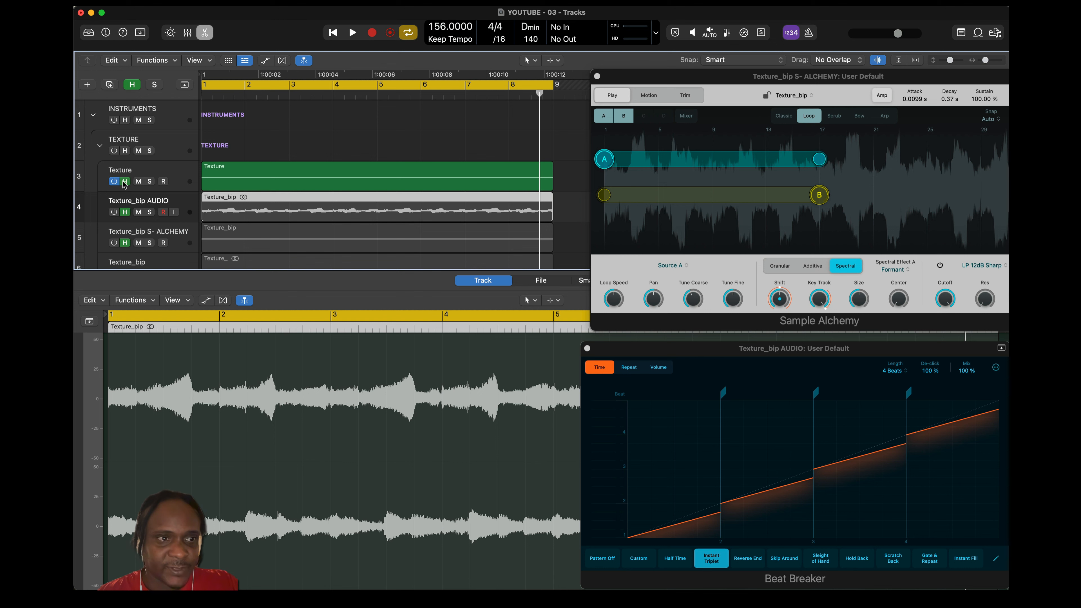
{"action": "left_click", "coordinate": [114, 182]}
{"action": "left_click", "coordinate": [113, 212]}
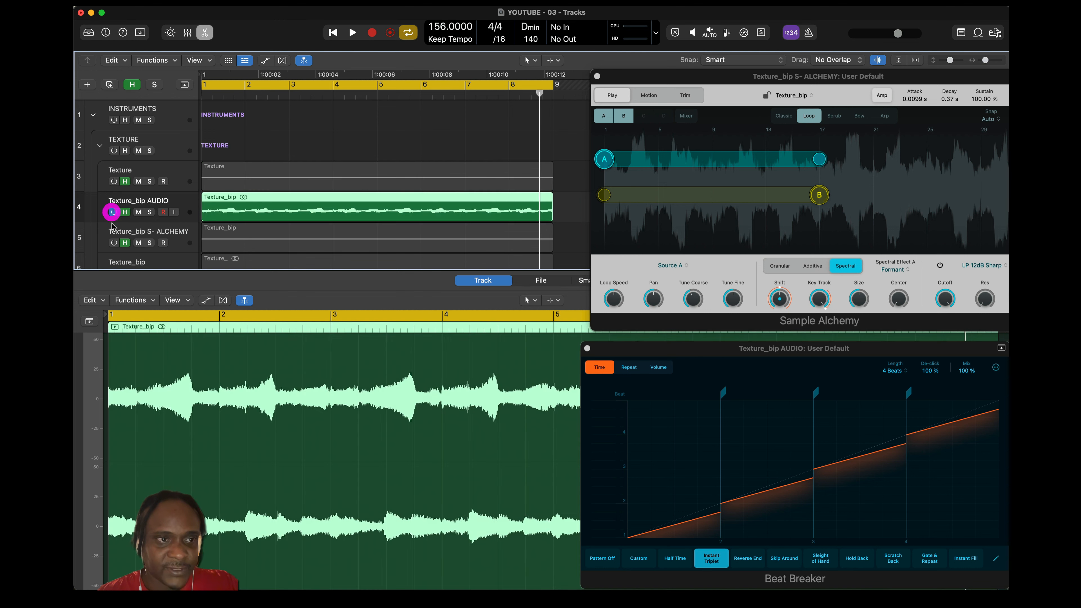
{"action": "key", "text": "space"}
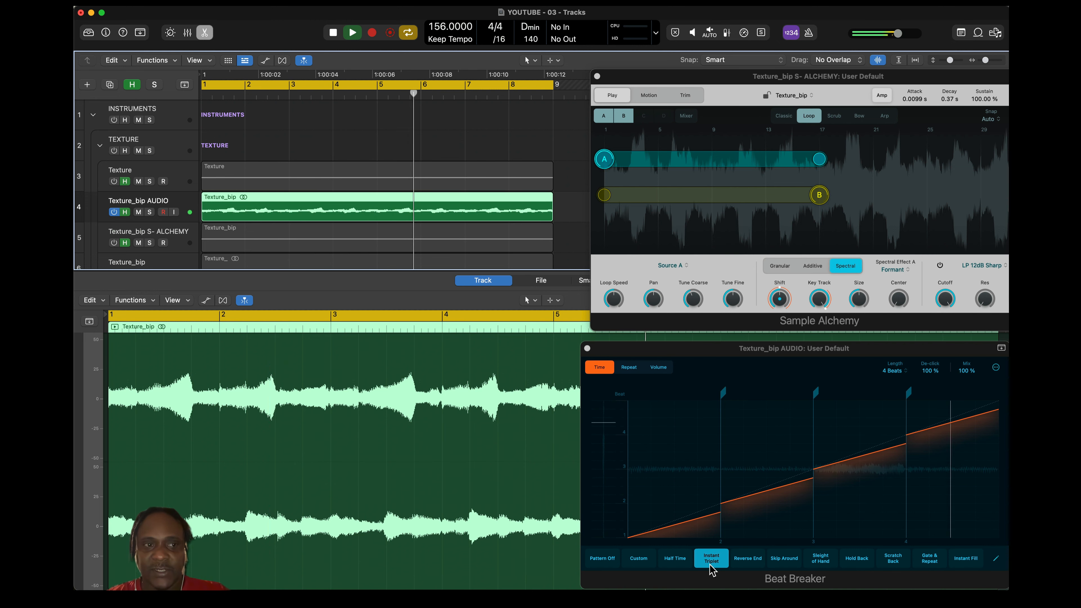
{"action": "key", "text": "space"}
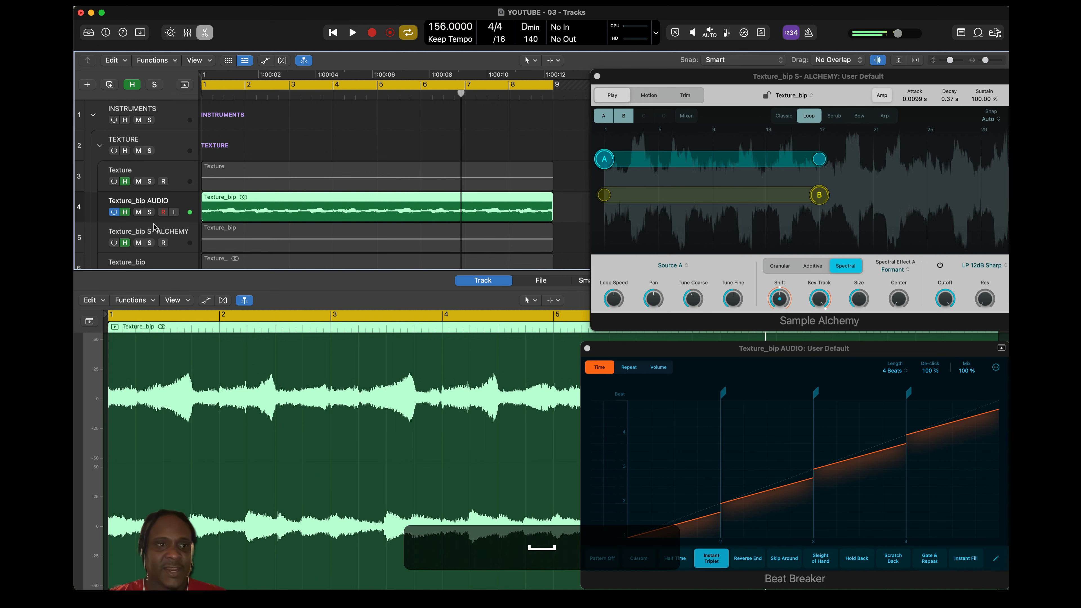
- Switch on the Texture_bip S- ALCHEMY track in place of Texture_bip AUDIO, show its note in the piano roll and start playback
{"action": "left_click", "coordinate": [114, 242]}
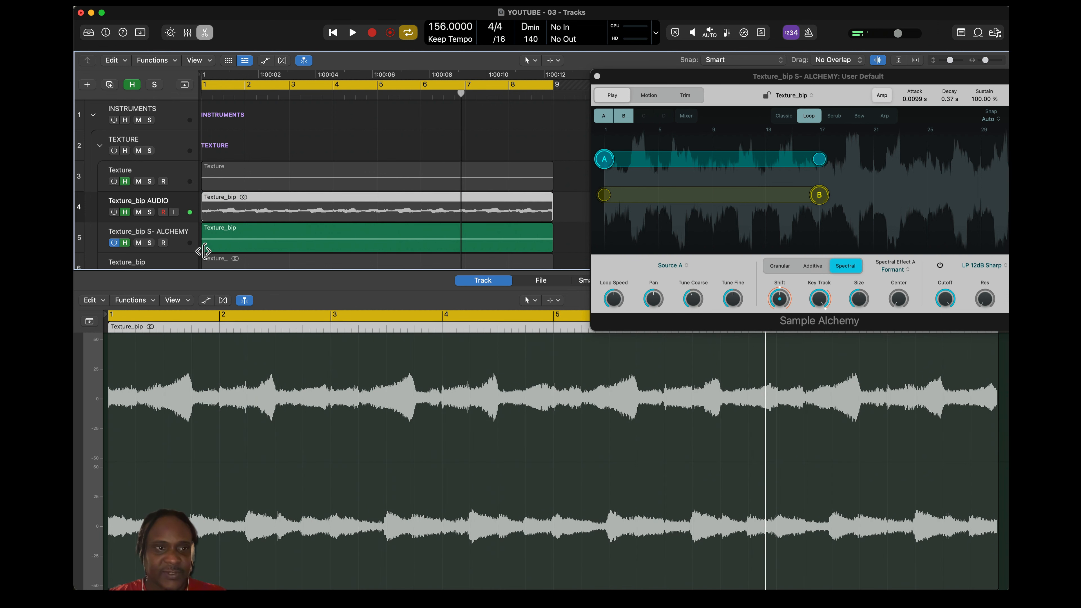
{"action": "left_click", "coordinate": [185, 238]}
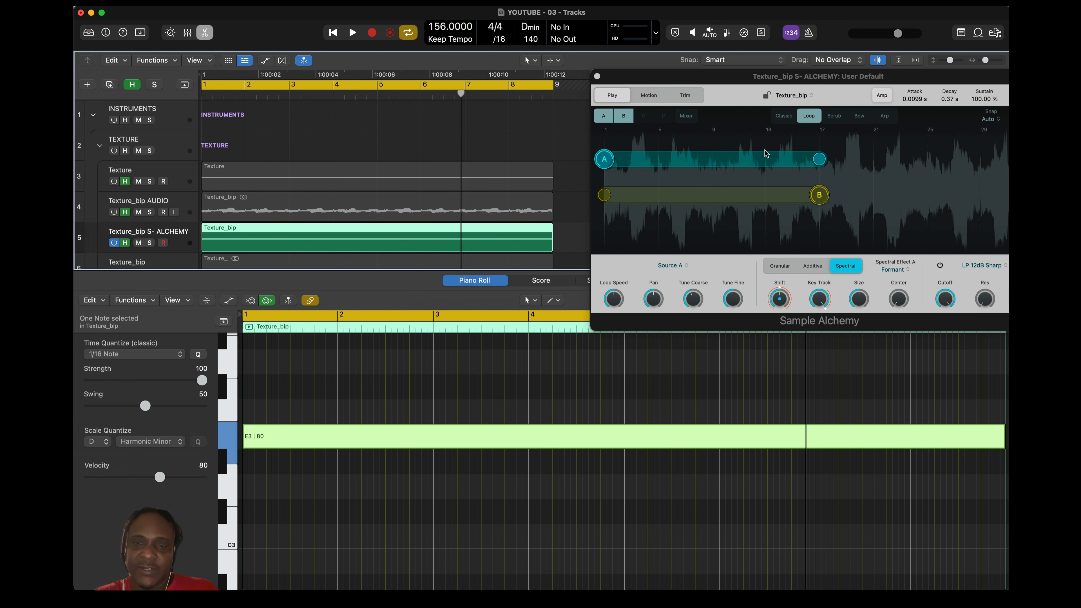
{"action": "key", "text": "space"}
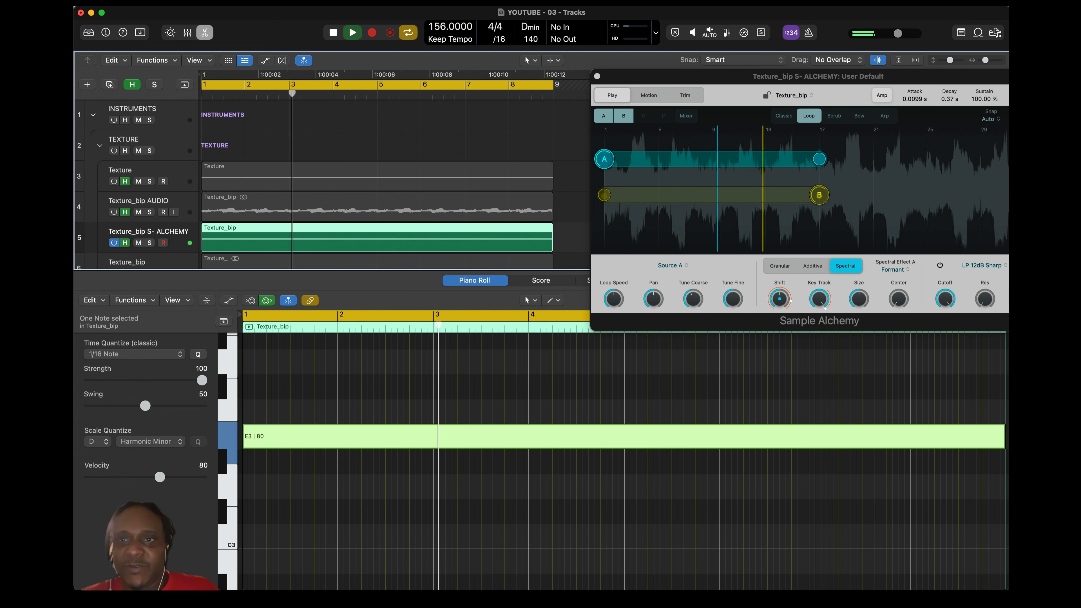
- Examine the Source B and Source A loop settings in Sample Alchemy during playback, and stop the playback
{"action": "left_click", "coordinate": [741, 273]}
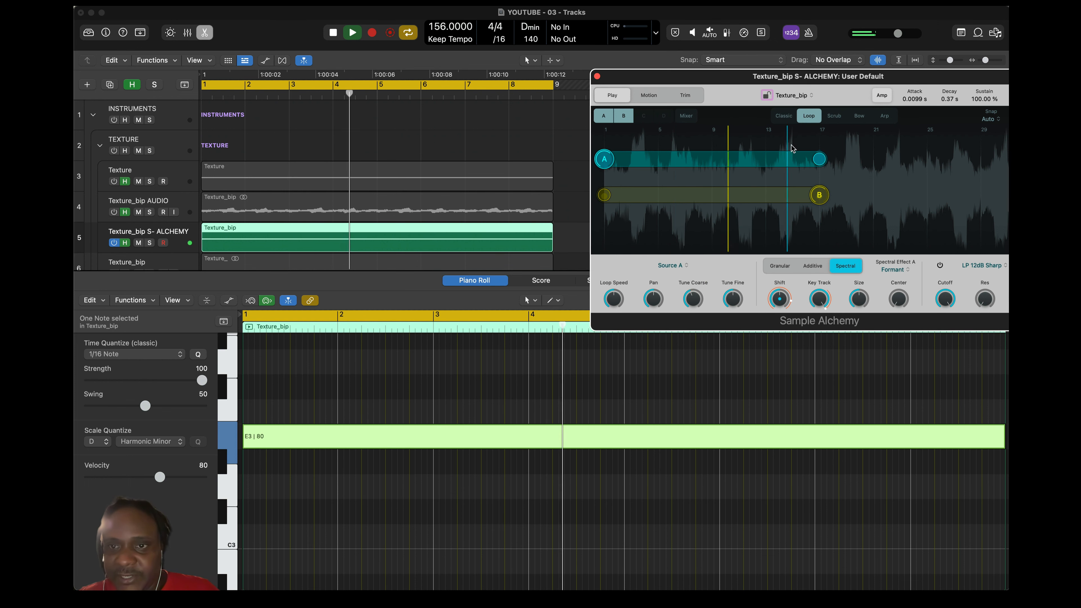
{"action": "left_click", "coordinate": [815, 195]}
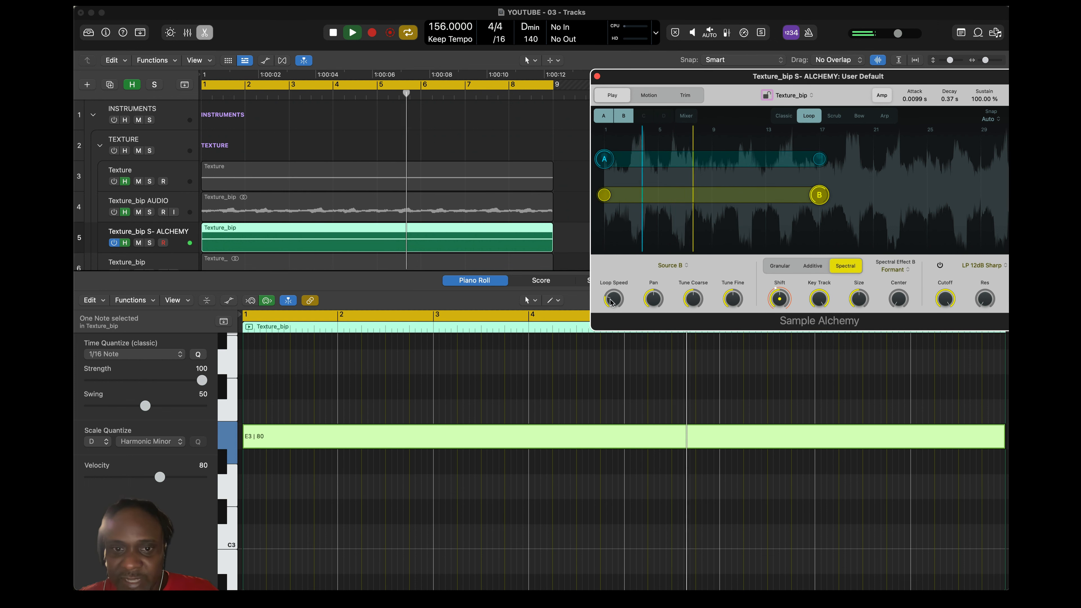
{"action": "left_click", "coordinate": [605, 160]}
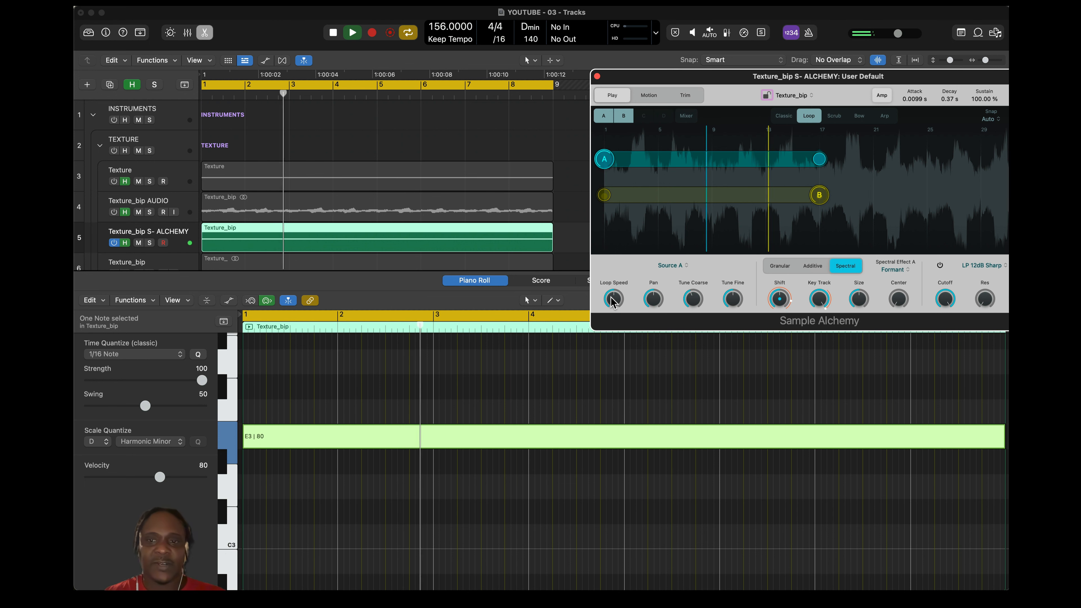
{"action": "key", "text": "space"}
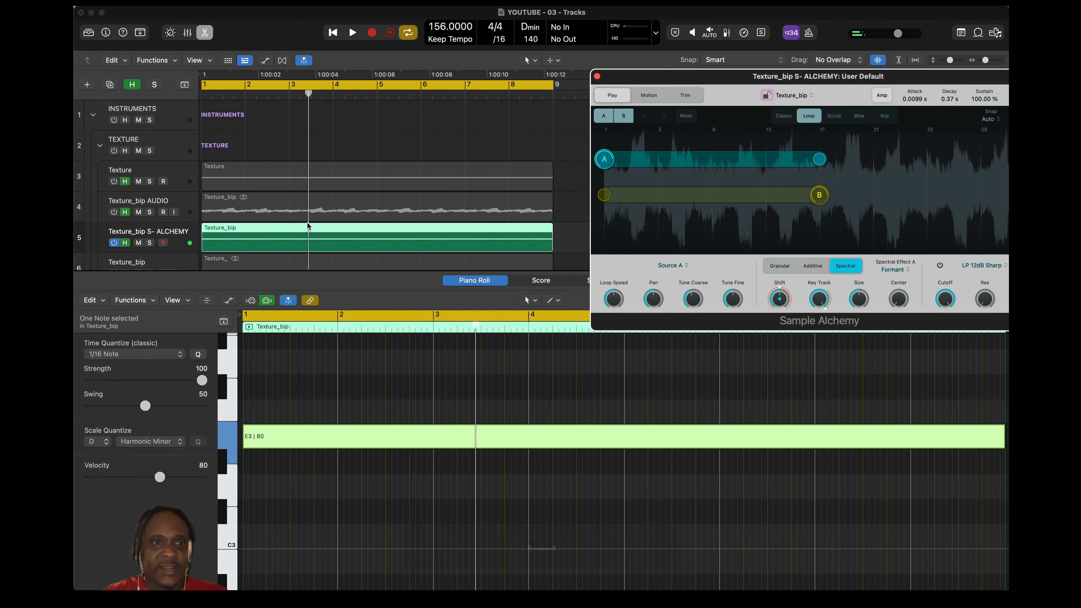
- Switch on the bounced Texture_bip track instead of the ALCHEMY version, play it back and hide the tracks flagged for hiding
{"action": "scroll", "coordinate": [308, 223], "scroll_direction": "down", "scroll_amount": 3}
{"action": "scroll", "coordinate": [308, 224], "scroll_direction": "up", "scroll_amount": 1}
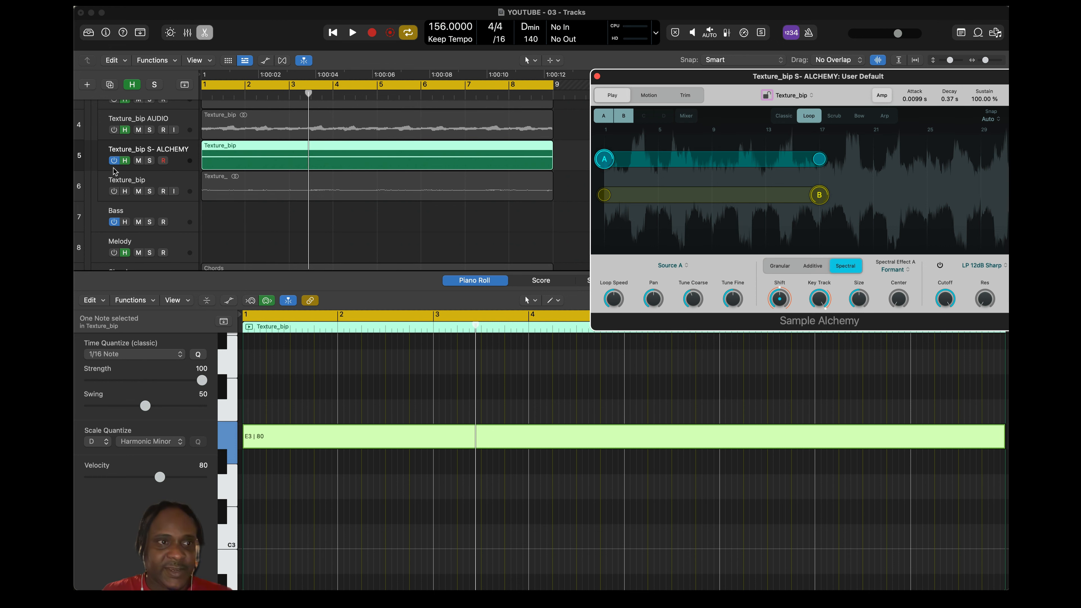
{"action": "scroll", "coordinate": [129, 182], "scroll_direction": "up", "scroll_amount": 1}
{"action": "scroll", "coordinate": [129, 182], "scroll_direction": "up", "scroll_amount": 1}
{"action": "left_click", "coordinate": [114, 217]}
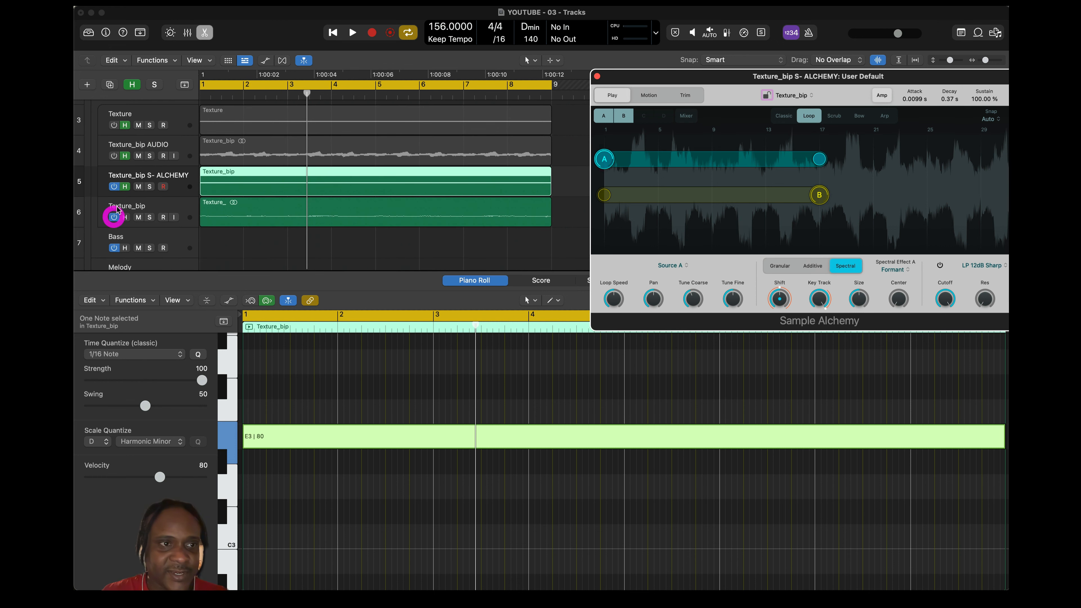
{"action": "left_click", "coordinate": [114, 187]}
{"action": "left_click", "coordinate": [186, 209]}
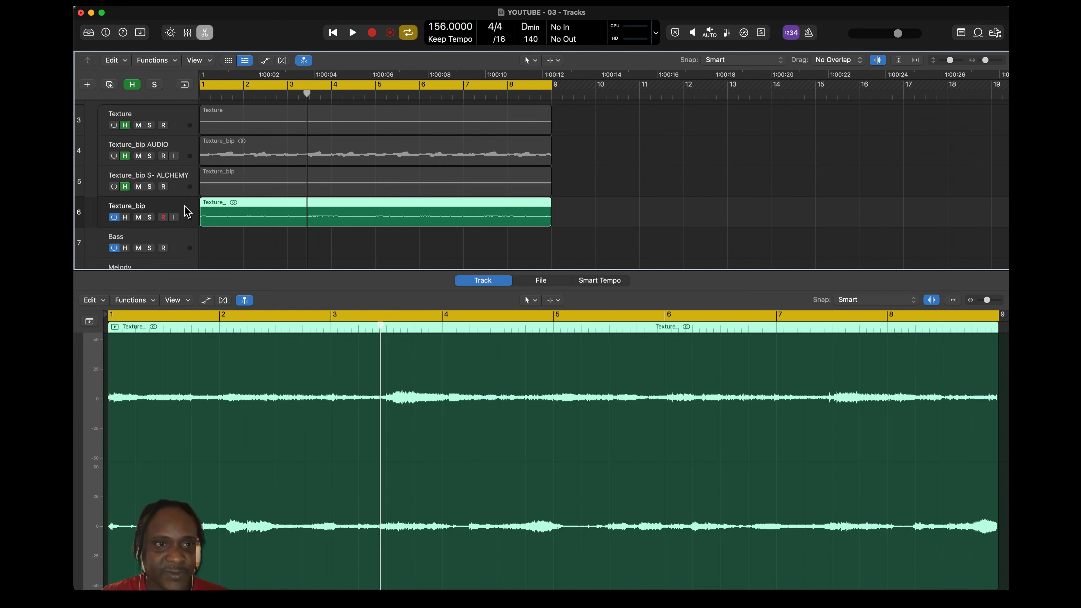
{"action": "key", "text": "space"}
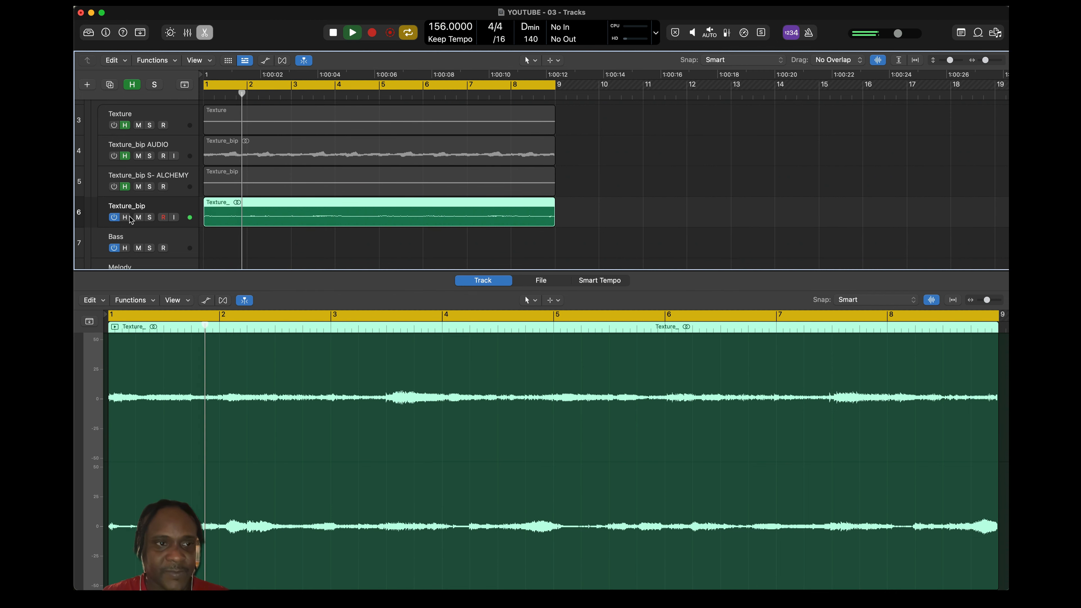
{"action": "key", "text": "h"}
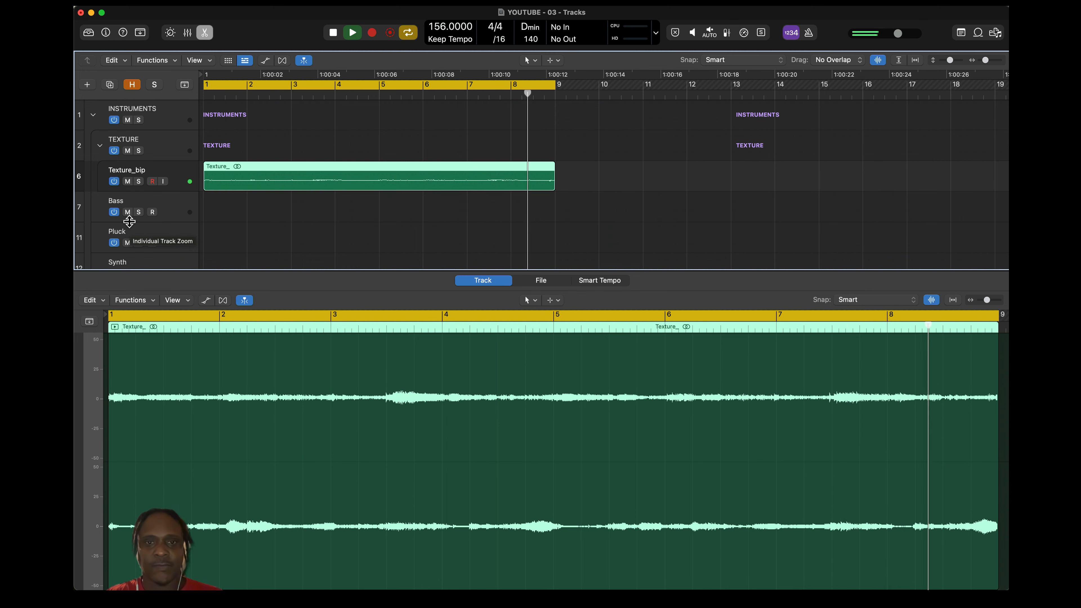
{"action": "key", "text": "space"}
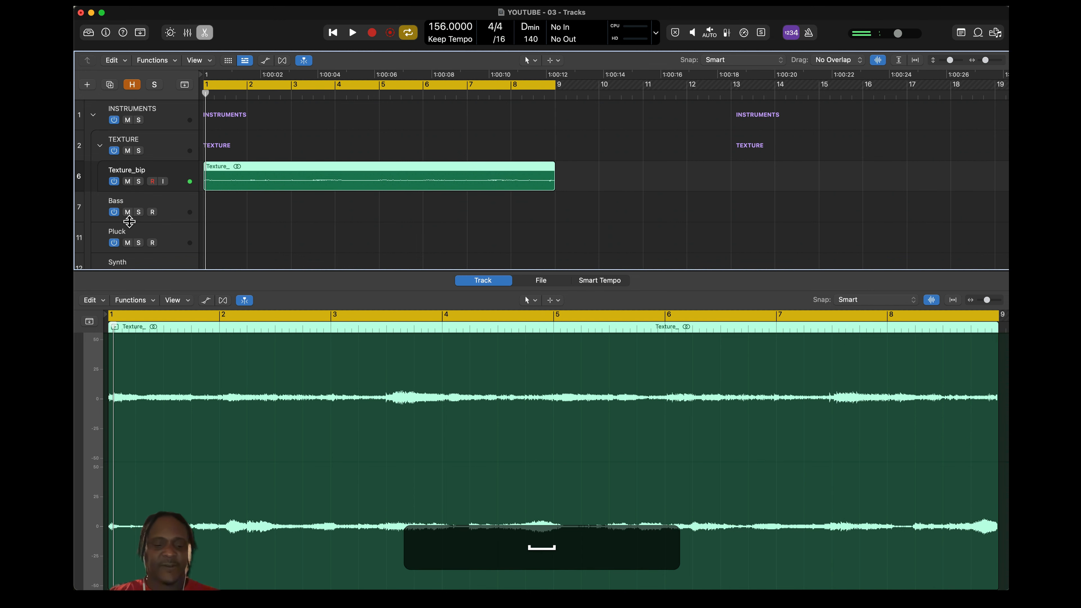
- Show the hidden tracks again and select the empty Chords track below Texture_bip with its channel strip in the inspector
{"action": "key", "text": "shift+super+h"}
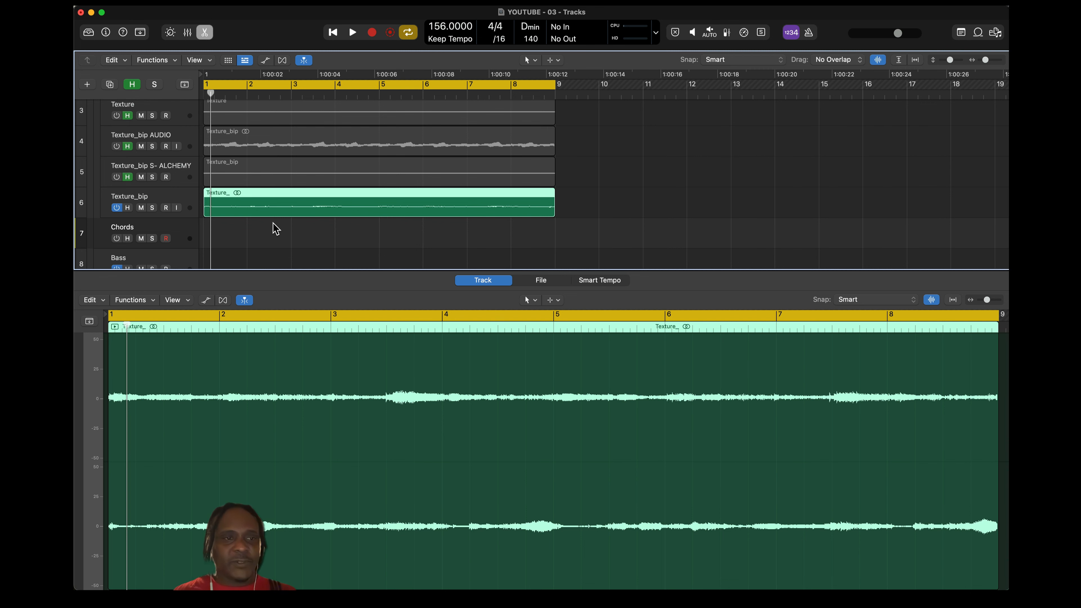
{"action": "left_click", "coordinate": [182, 235]}
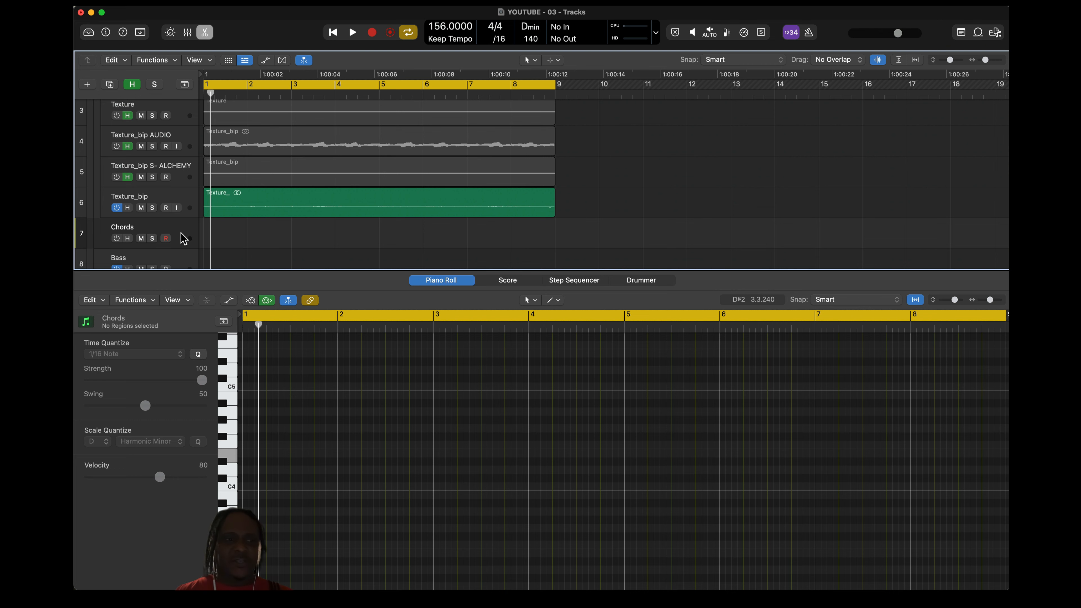
{"action": "key", "text": "i"}
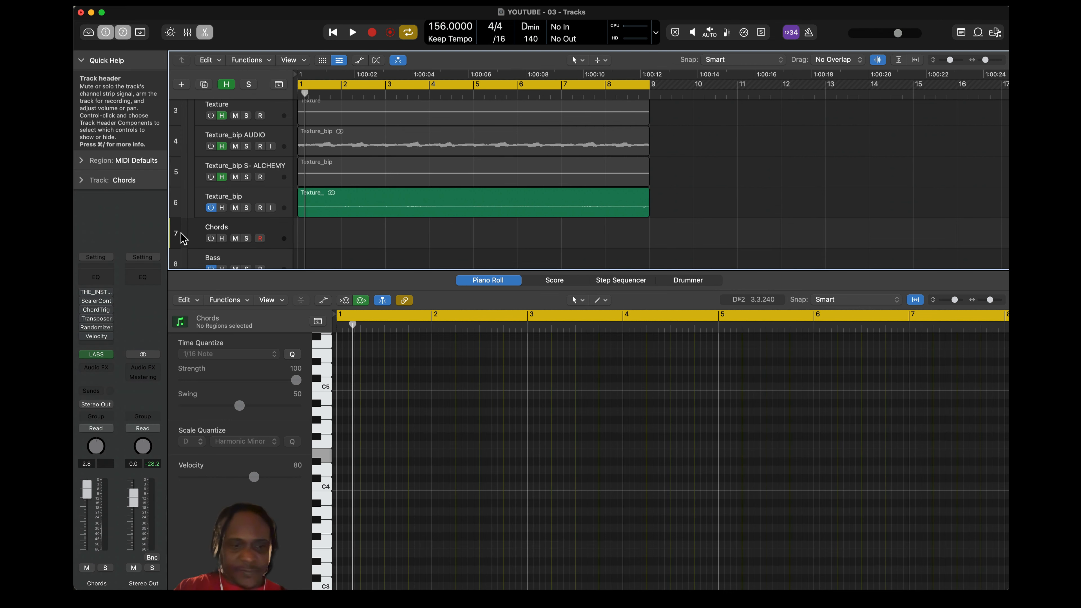
- Hide the flagged tracks and view the Electric Piano: Chorus preset in the Chords track's LABS instrument, closing its window again
{"action": "key", "text": "h"}
{"action": "left_click", "coordinate": [97, 354]}
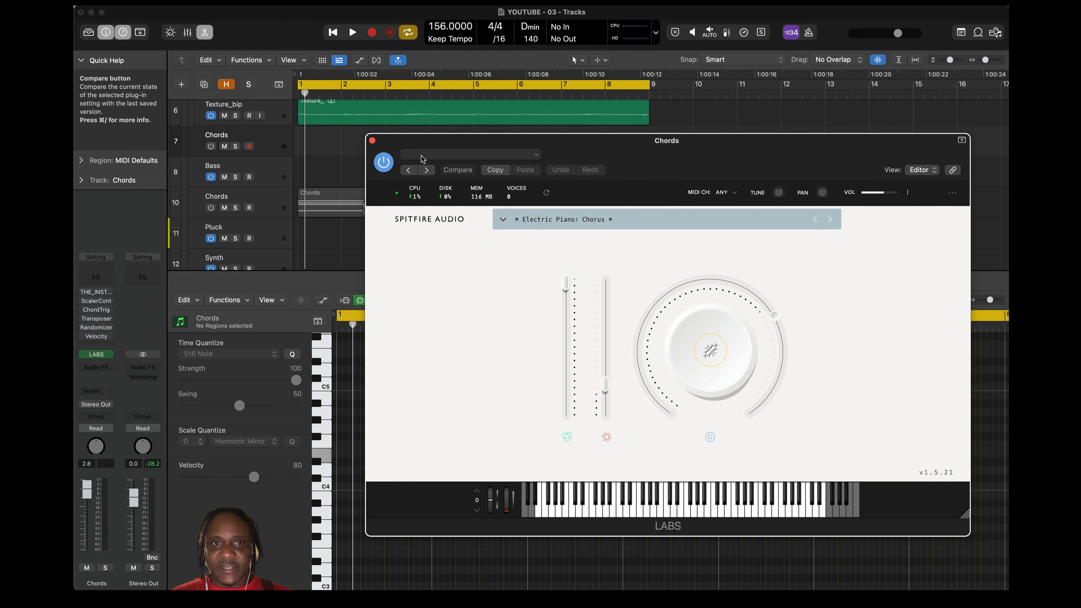
{"action": "left_click", "coordinate": [372, 141]}
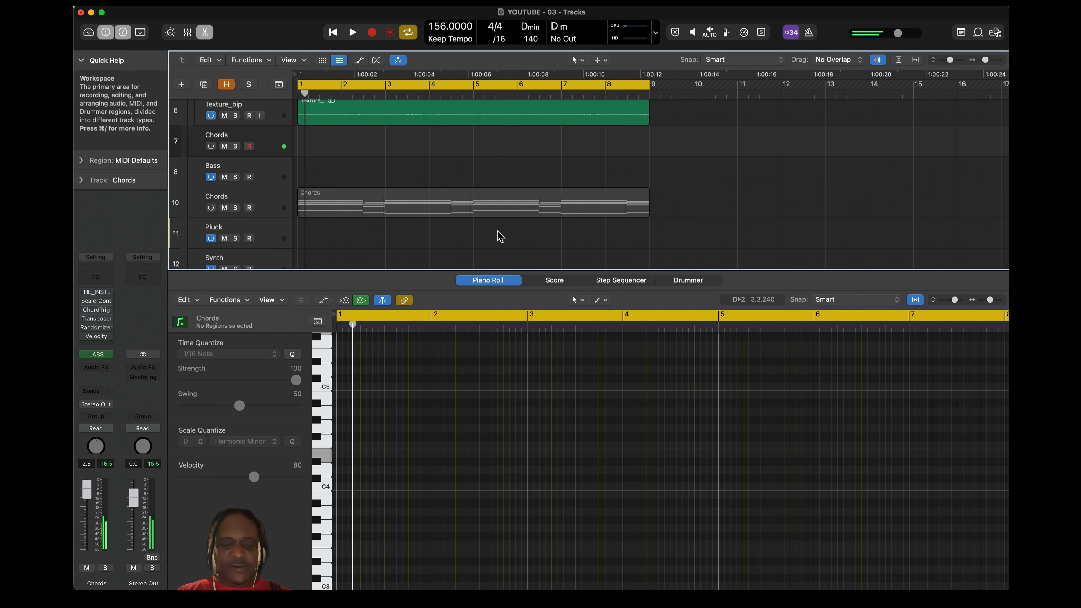
- Record an eight-bar chord progression with bass notes onto the empty Chords track, starting at bar 1
{"action": "key", "text": "r"}
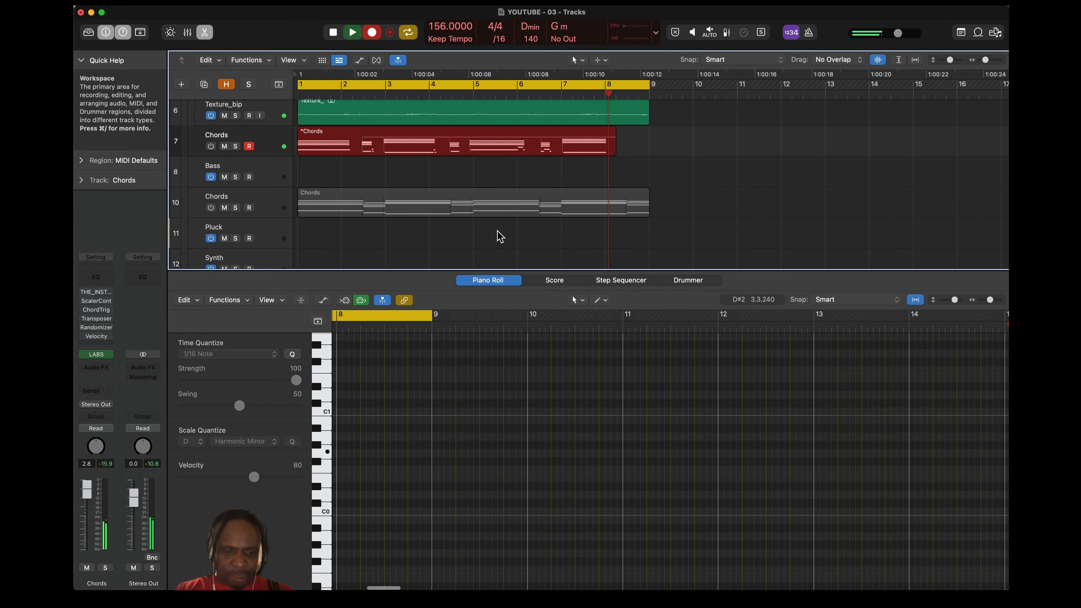
{"action": "key", "text": "space"}
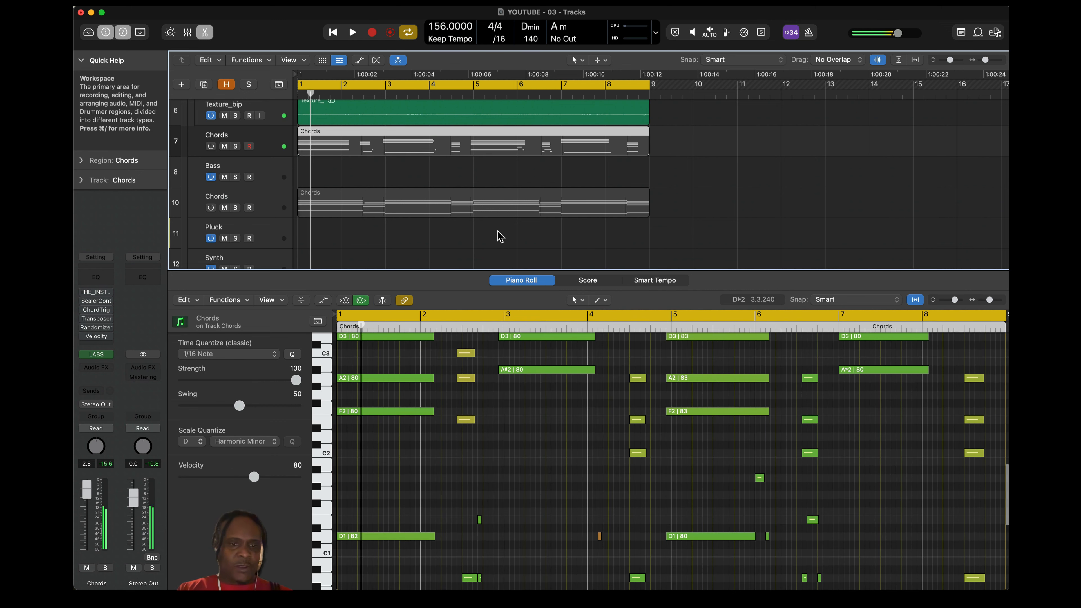
- Delete the stray E1 and A0 notes in bar 2 and the very short bass notes at the start of bar 4
{"action": "scroll", "coordinate": [529, 456], "scroll_direction": "down", "scroll_amount": 5}
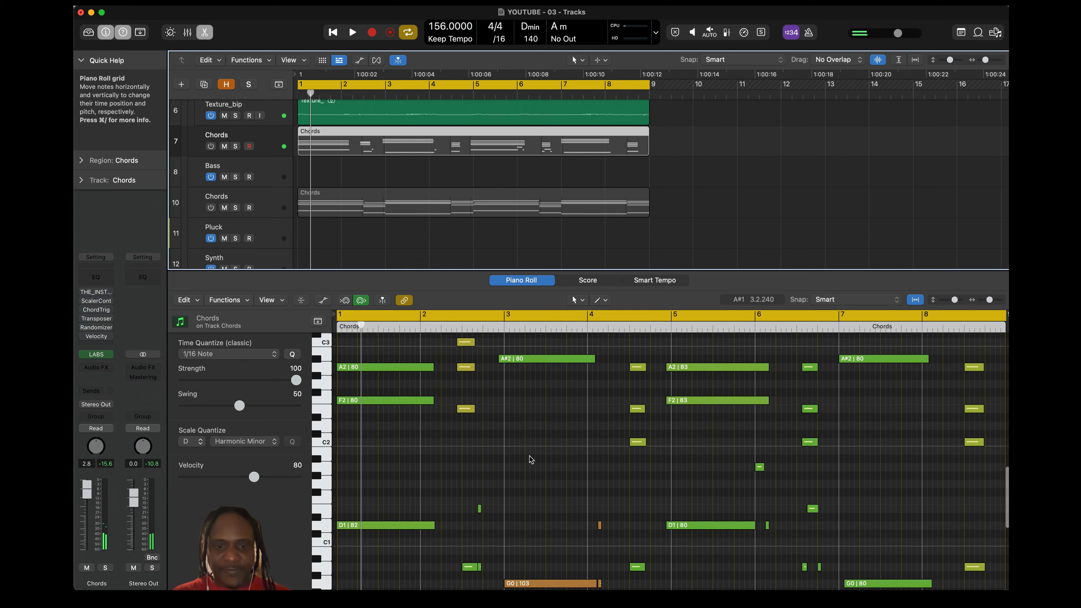
{"action": "scroll", "coordinate": [531, 461], "scroll_direction": "down", "scroll_amount": 1}
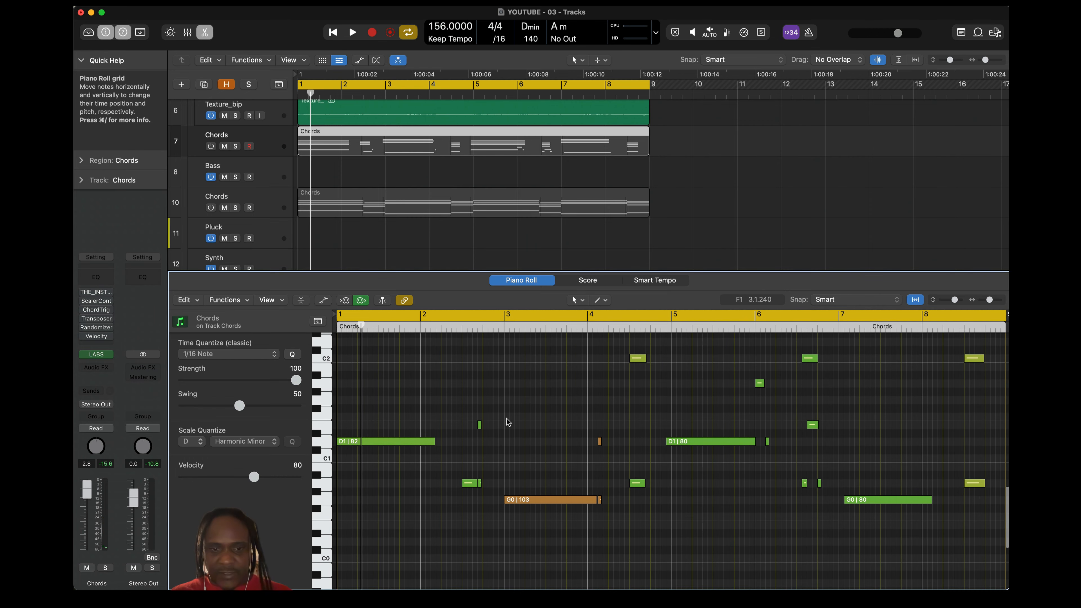
{"action": "left_click", "coordinate": [480, 424]}
{"action": "key", "text": "BackSpace"}
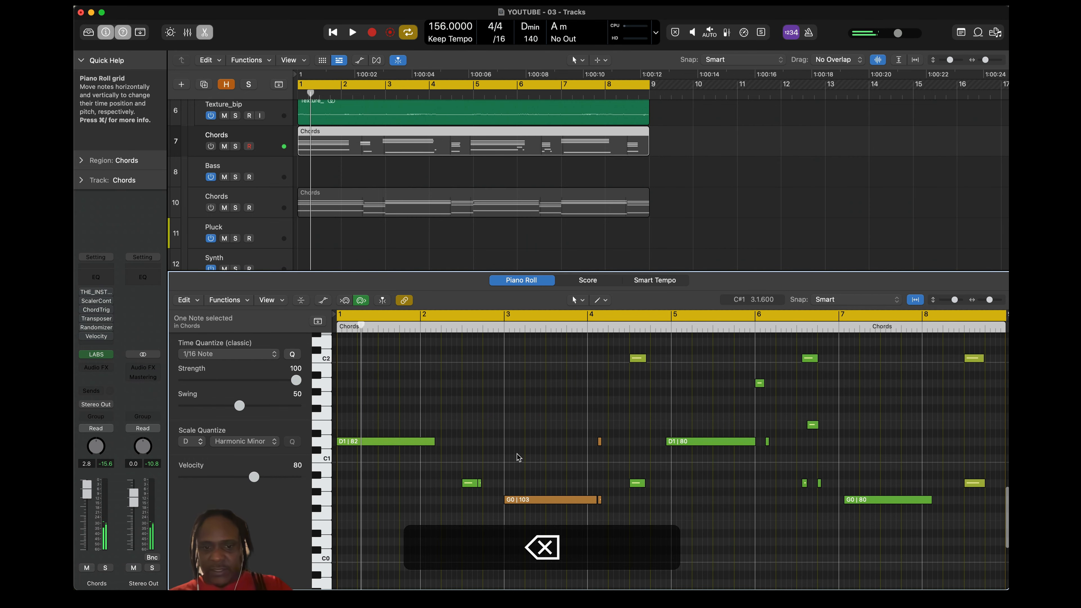
{"action": "left_click", "coordinate": [480, 483]}
{"action": "key", "text": "BackSpace"}
{"action": "left_click_drag", "start_coordinate": [597, 428], "coordinate": [616, 524]}
{"action": "key", "text": "BackSpace"}
- Delete the very short D1 note and the two short A0 notes in bar 6 of the Chords region
{"action": "left_click", "coordinate": [768, 441]}
{"action": "key", "text": "BackSpace"}
{"action": "left_click", "coordinate": [796, 471]}
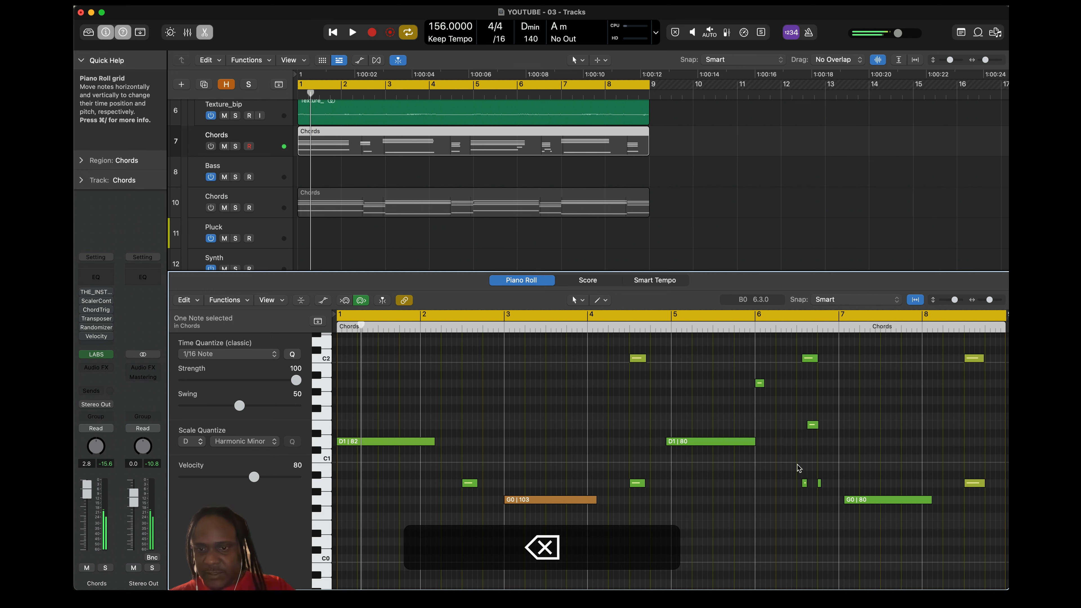
{"action": "left_click_drag", "start_coordinate": [796, 471], "coordinate": [843, 500]}
{"action": "key", "text": "BackSpace"}
- Collapse the piano roll to only the pitches used in the recorded Chords region
{"action": "scroll", "coordinate": [795, 447], "scroll_direction": "up", "scroll_amount": 8}
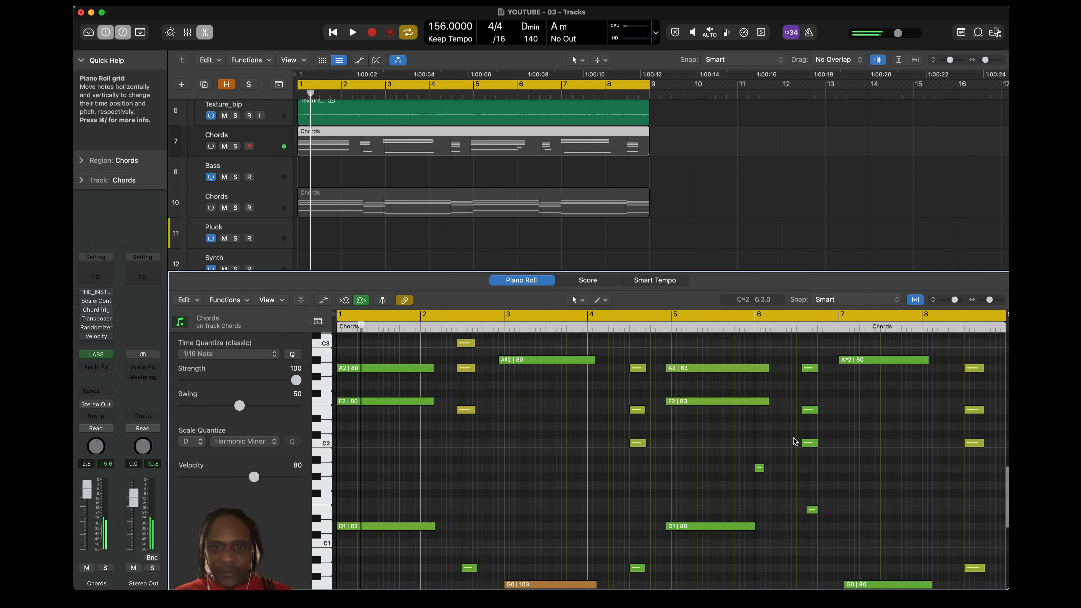
{"action": "scroll", "coordinate": [795, 449], "scroll_direction": "up", "scroll_amount": 1}
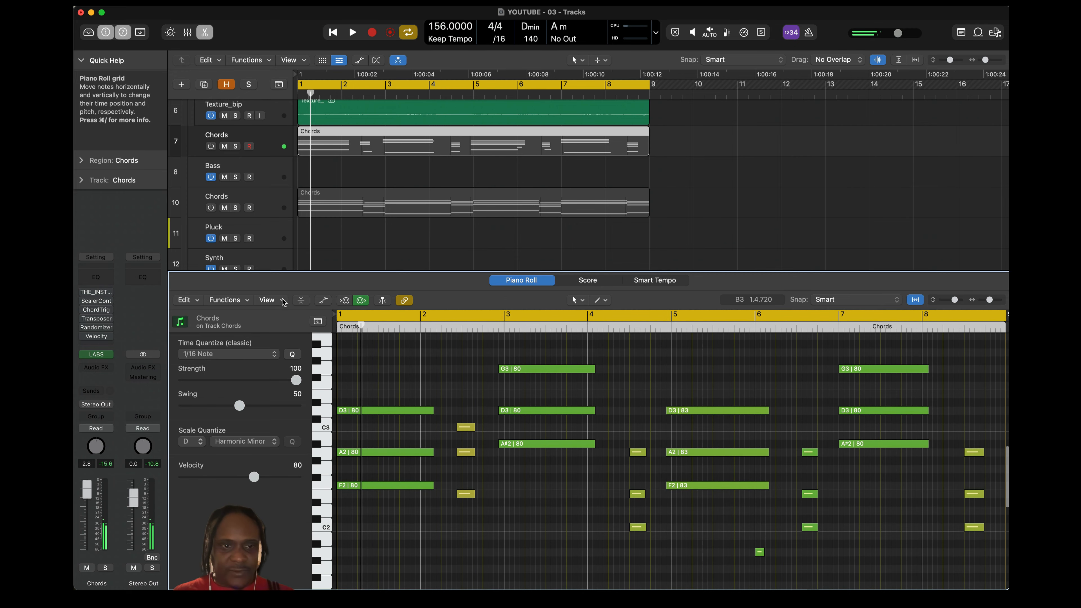
{"action": "left_click", "coordinate": [301, 300]}
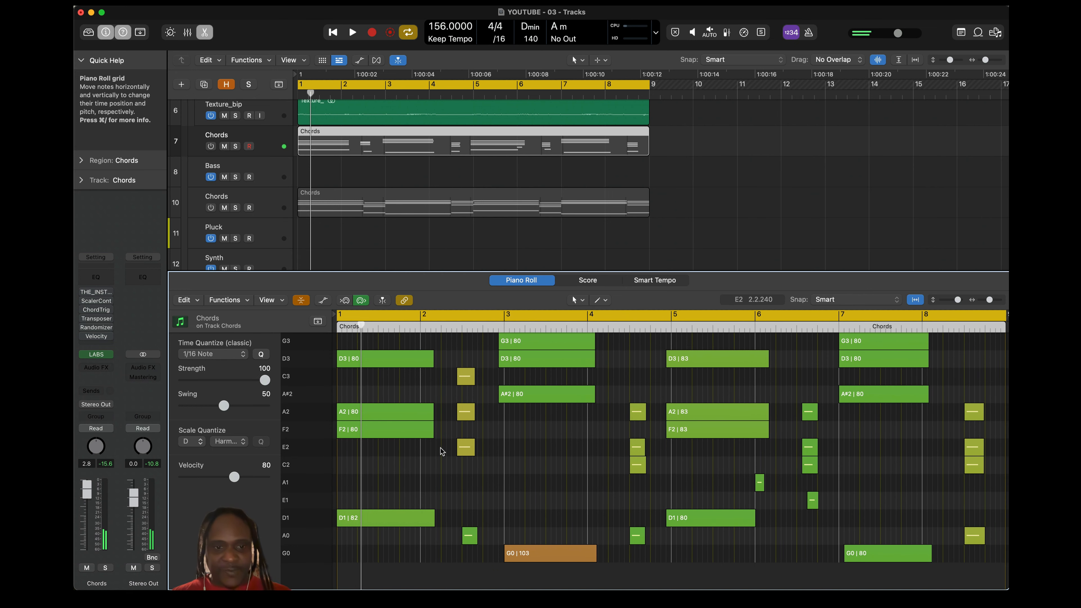
- Align the chord notes at bars 3 and 5 with their bar lines, and move the four short bar 6 chord notes slightly earlier
{"action": "left_click_drag", "start_coordinate": [550, 490], "coordinate": [539, 340]}
{"action": "left_click_drag", "start_coordinate": [719, 553], "coordinate": [703, 358]}
{"action": "left_click_drag", "start_coordinate": [813, 388], "coordinate": [796, 514]}
{"action": "left_click_drag", "start_coordinate": [809, 412], "coordinate": [804, 412]}
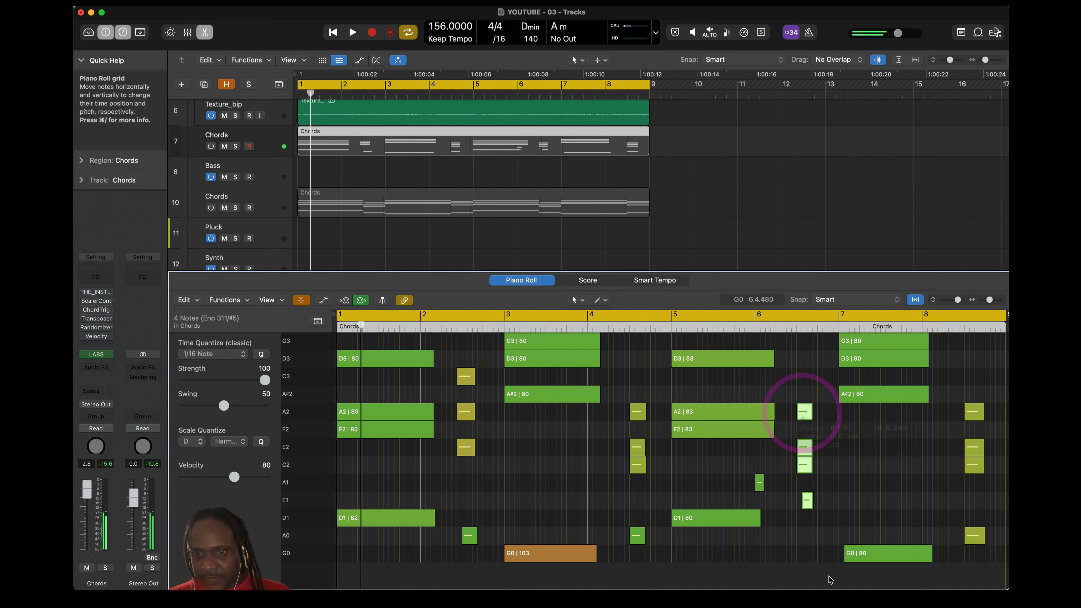
- Move the E1 note in bar 6 slightly earlier so it lines up with the chord above it
{"action": "left_click", "coordinate": [822, 571]}
{"action": "left_click_drag", "start_coordinate": [807, 502], "coordinate": [803, 502]}
{"action": "left_click", "coordinate": [776, 539]}
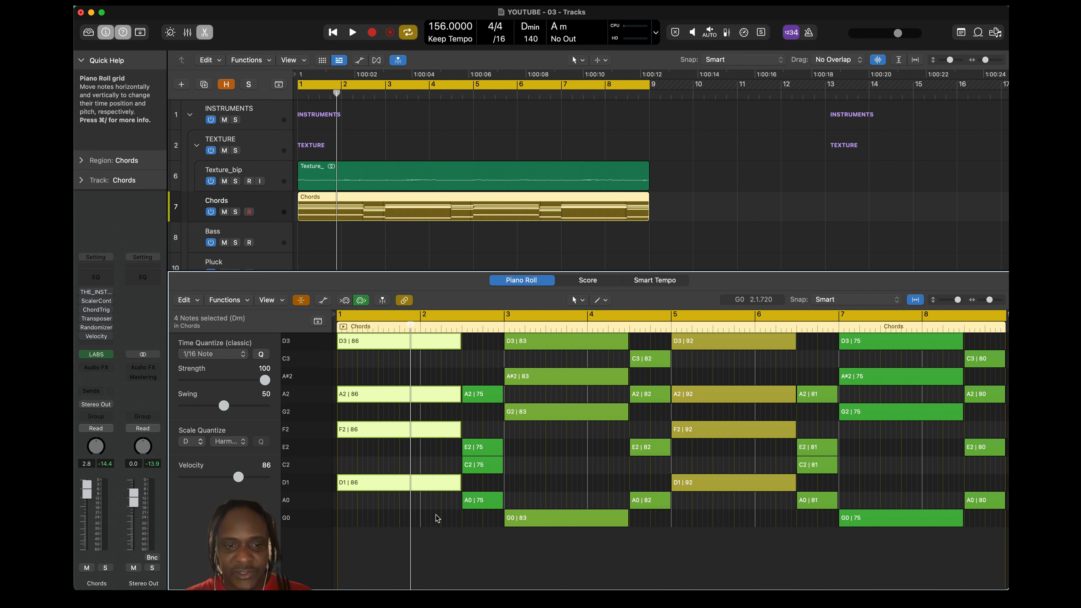
- Select the lowest note of every chord in the Chords region and copy the selected notes
{"action": "left_click_drag", "start_coordinate": [438, 519], "coordinate": [434, 391]}
{"action": "left_click", "coordinate": [361, 300]}
{"action": "left_click", "coordinate": [413, 341], "text": "shift"}
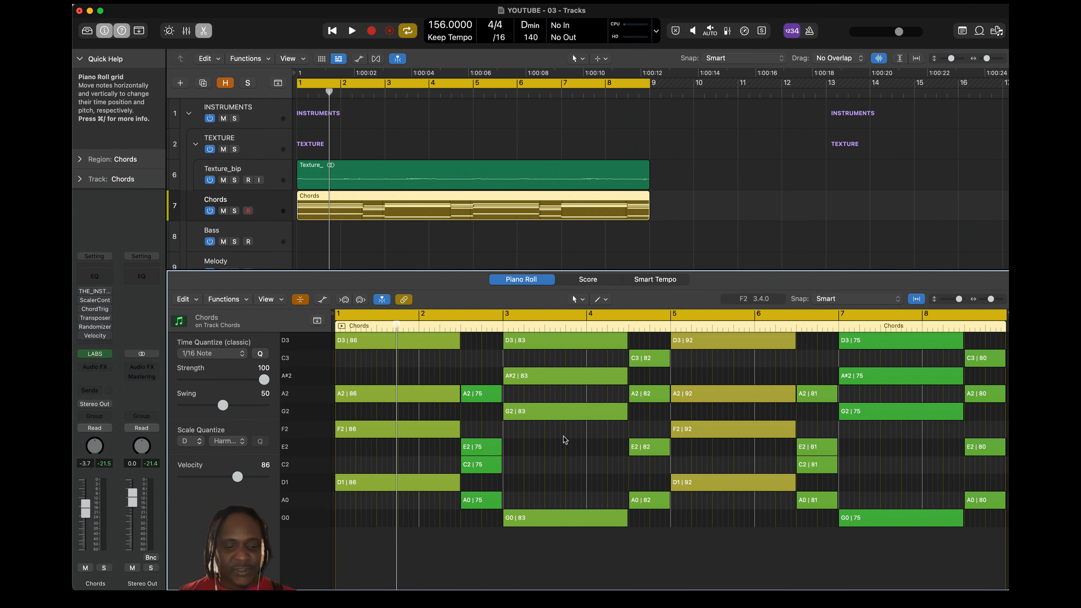
{"action": "key", "text": "shift+Down"}
{"action": "key", "text": "ctrl+c"}
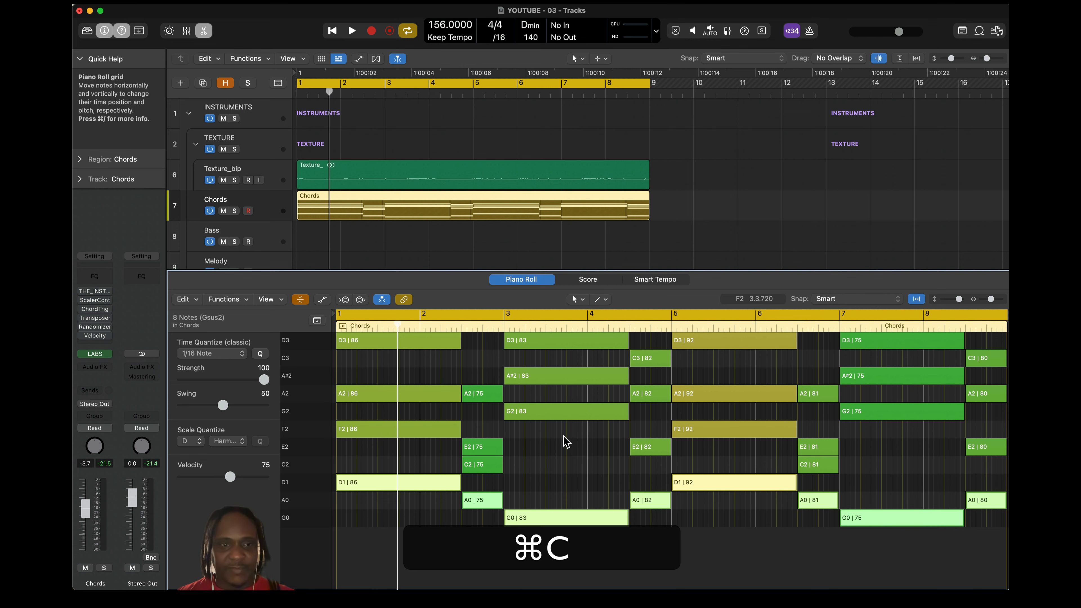
- Expand the piano roll to all pitches, and paste the copied lowest chord notes onto the Bass track at bar 1
{"action": "left_click", "coordinate": [300, 299]}
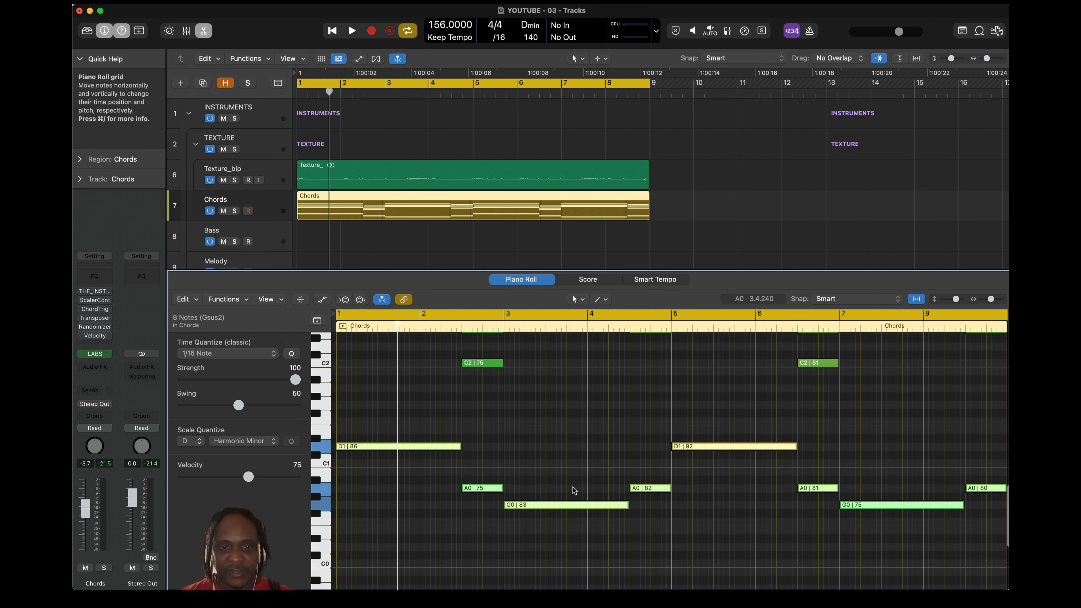
{"action": "scroll", "coordinate": [574, 490], "scroll_direction": "up", "scroll_amount": 2}
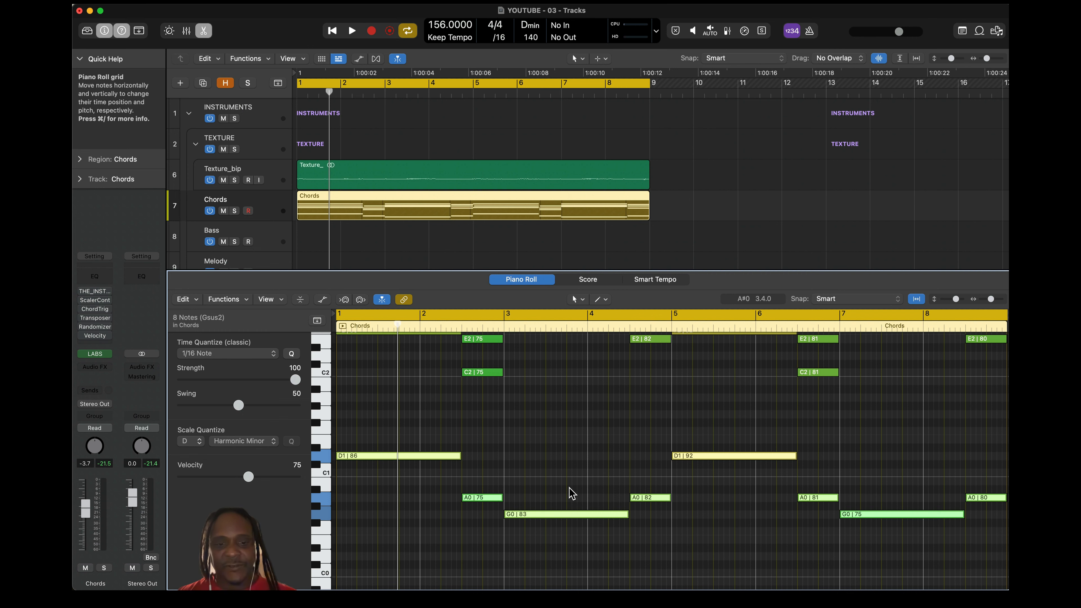
{"action": "key", "text": "super+c"}
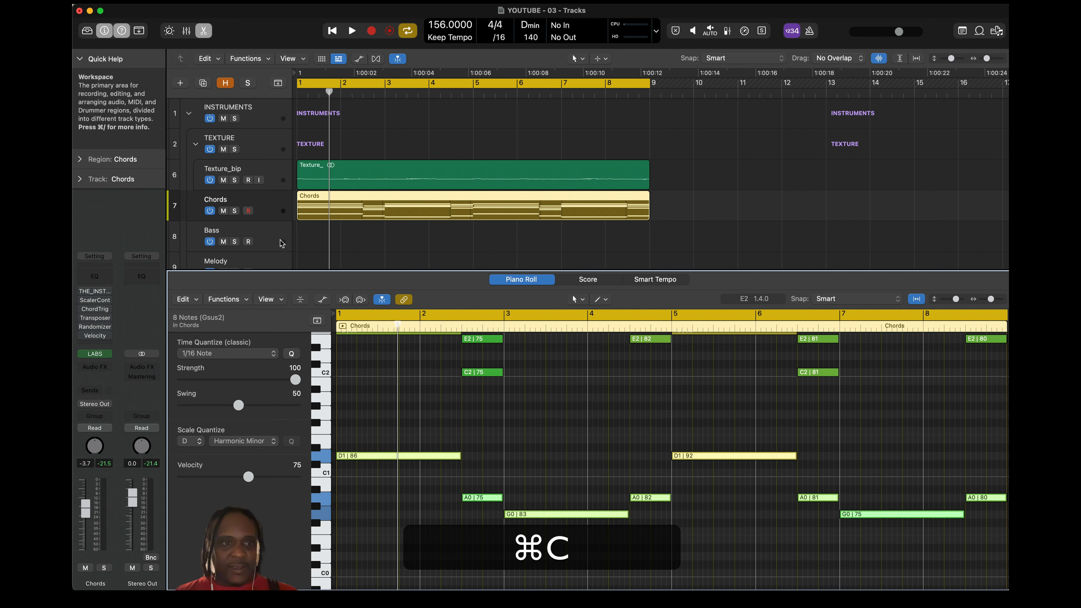
{"action": "left_click", "coordinate": [270, 236]}
{"action": "key", "text": "super+Return"}
{"action": "key", "text": "super+v"}
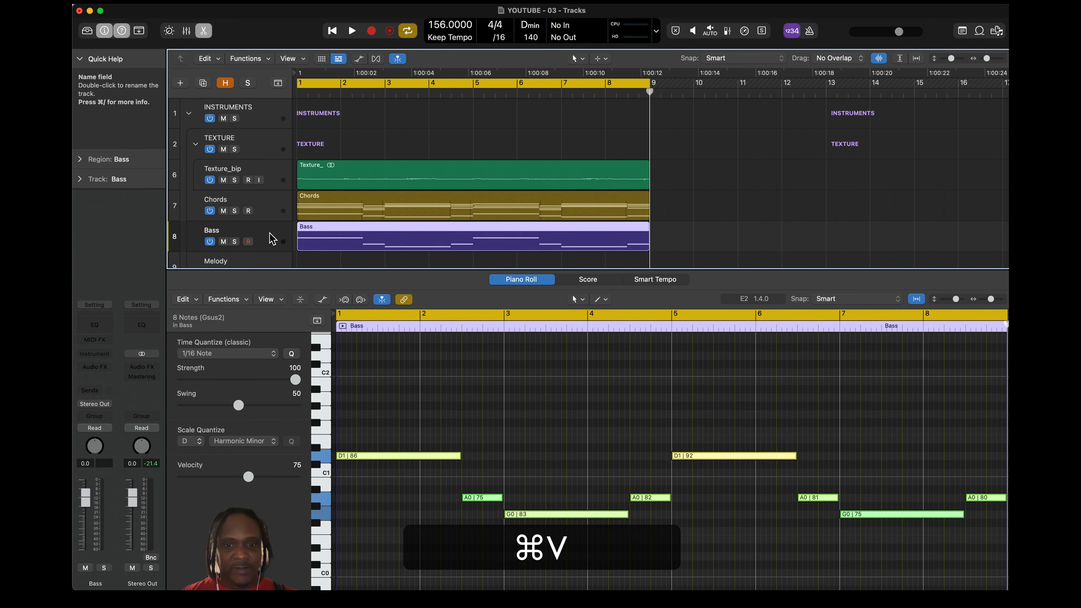
- Mute the lowest note of every chord in the Chords region, leaving the region itself unmuted
{"action": "left_click", "coordinate": [458, 207]}
{"action": "scroll", "coordinate": [701, 552], "scroll_direction": "down", "scroll_amount": 20}
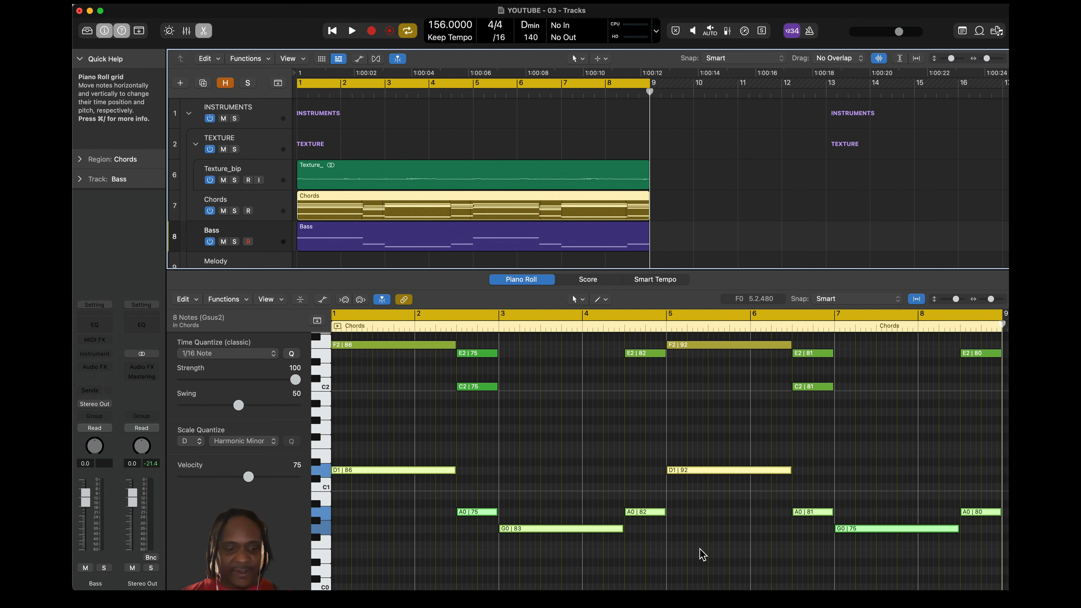
{"action": "key", "text": "ctrl+m"}
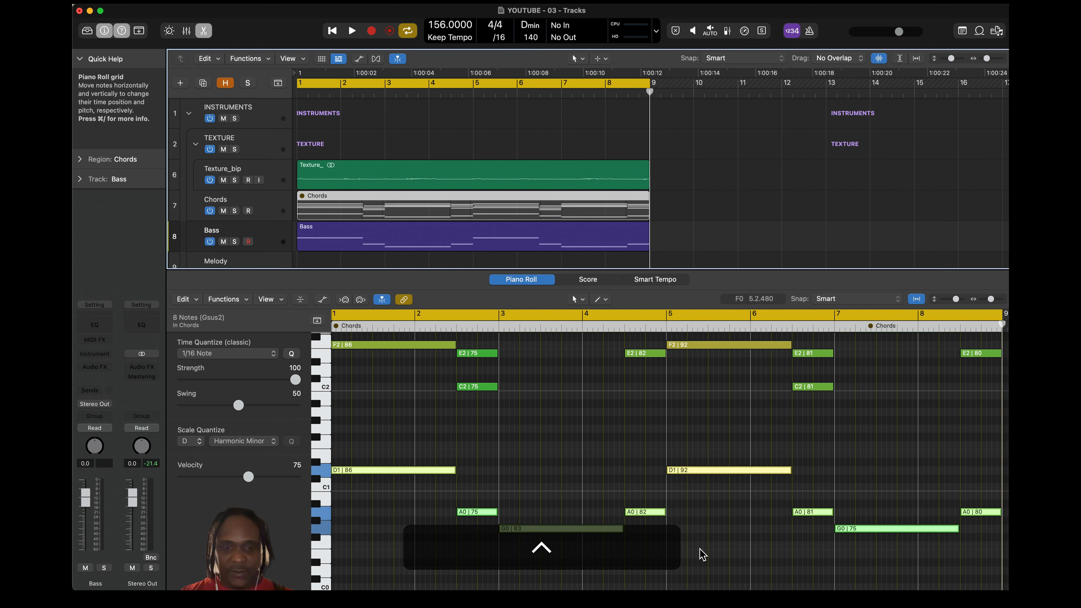
{"action": "key", "text": "ctrl+m"}
{"action": "left_click", "coordinate": [647, 491]}
{"action": "key", "text": "shift+Down"}
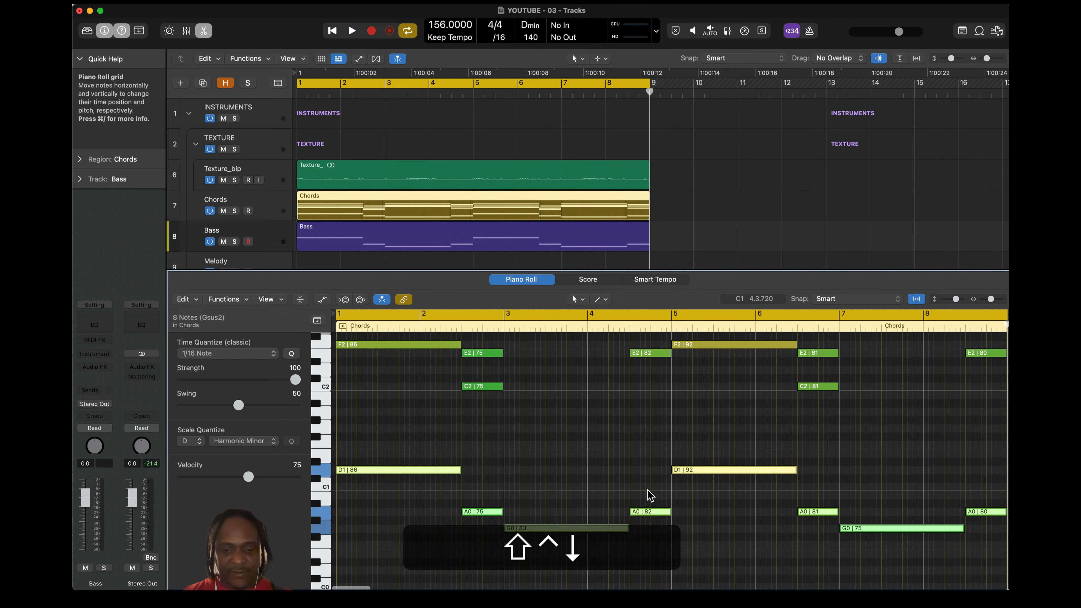
{"action": "key", "text": "ctrl+m"}
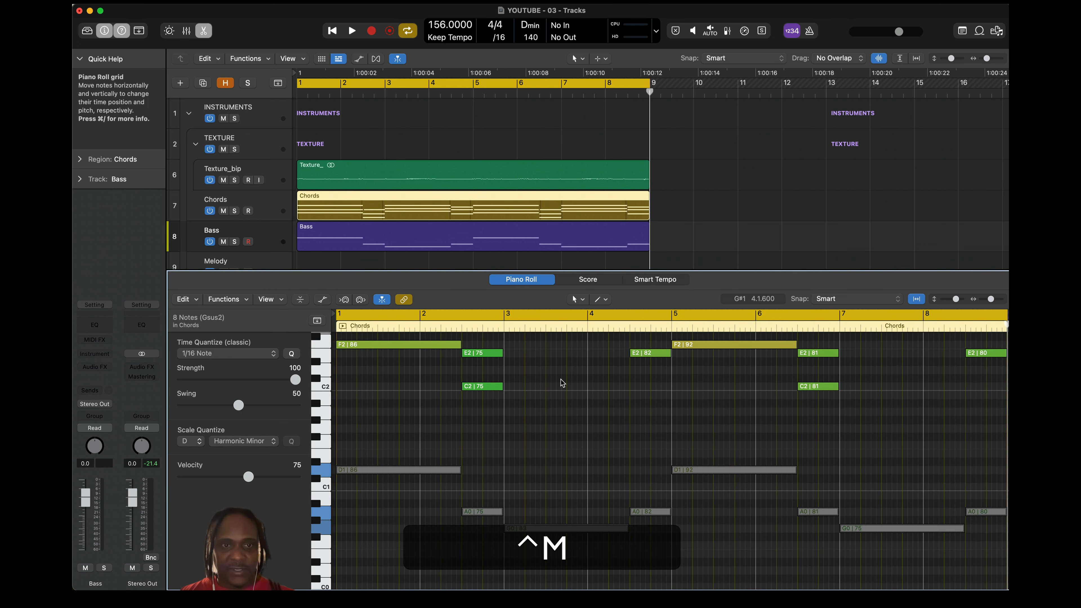
- Load the Liverpool Bass patch from the library onto the Bass track and hide the library
{"action": "left_click", "coordinate": [265, 233]}
{"action": "left_click", "coordinate": [86, 37]}
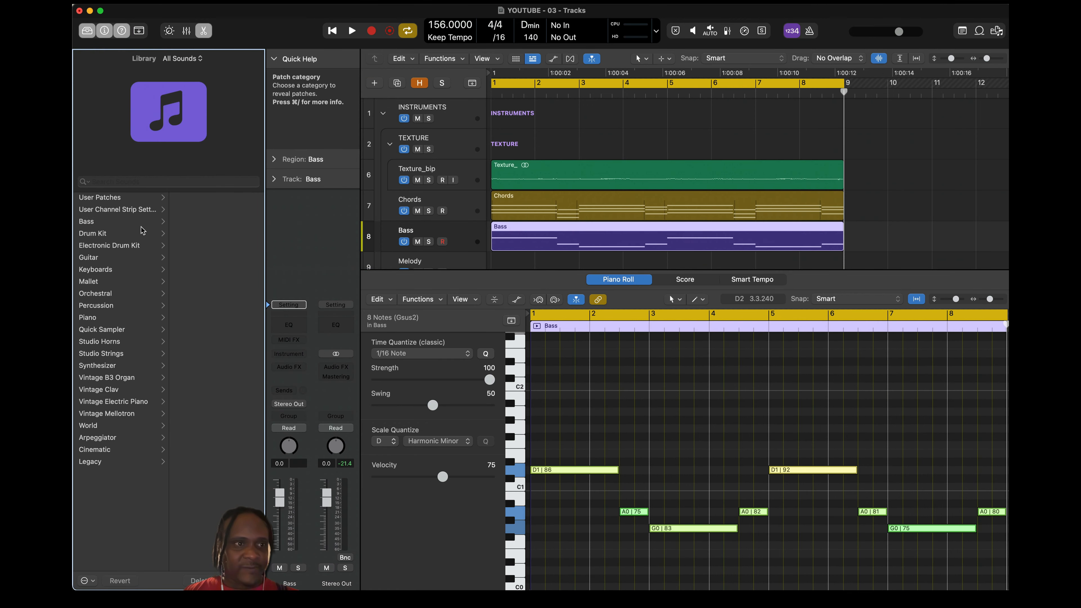
{"action": "left_click", "coordinate": [117, 224]}
{"action": "left_click", "coordinate": [211, 226]}
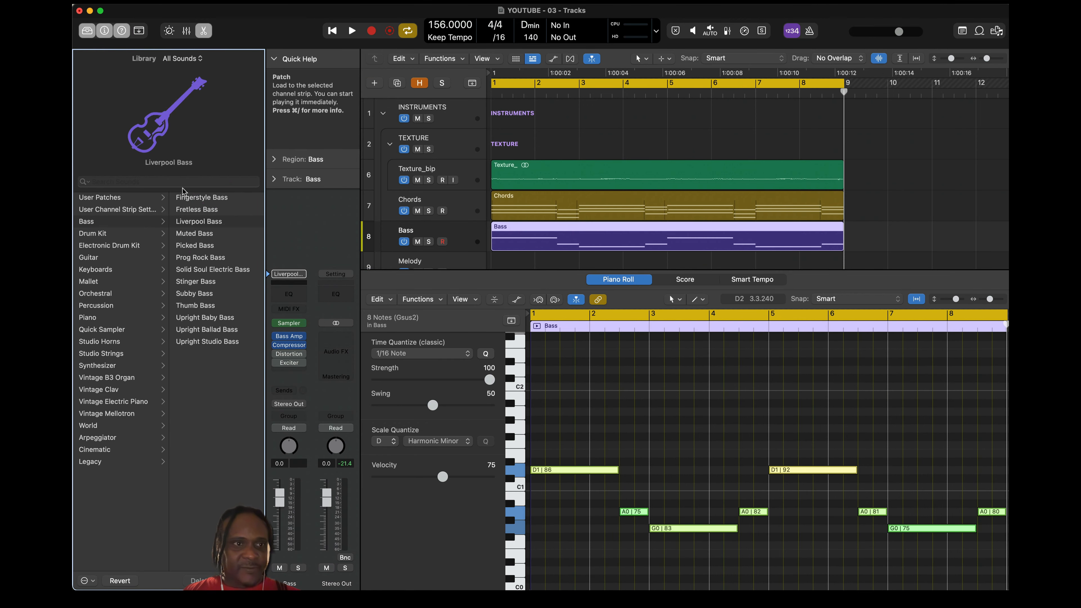
{"action": "key", "text": "y"}
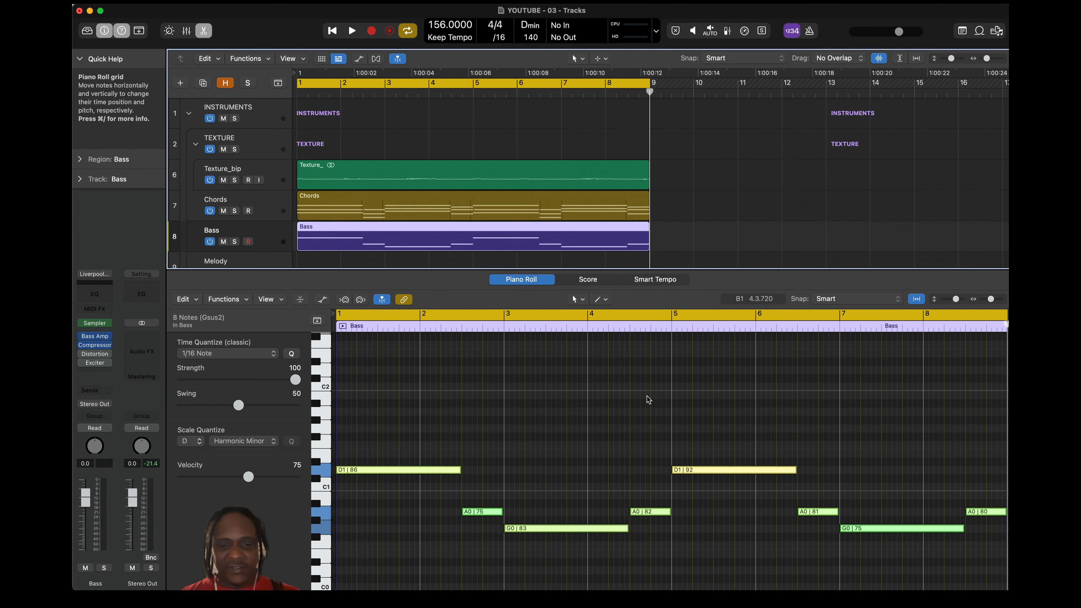
- Play the arrangement and lower the Bass track's volume to -6.8 dB
{"action": "scroll", "coordinate": [646, 398], "scroll_direction": "left", "scroll_amount": 2}
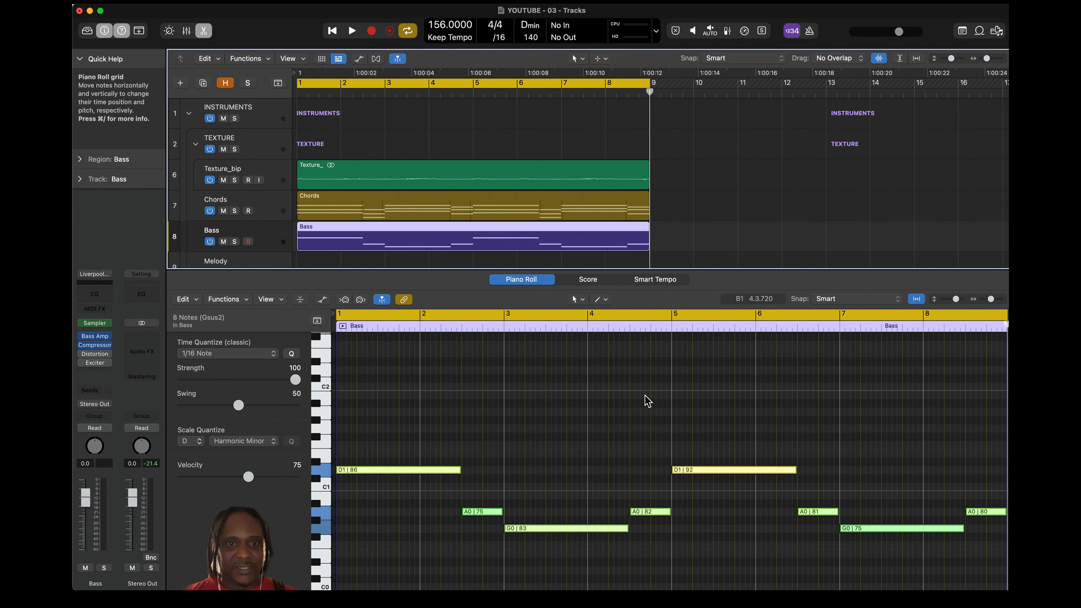
{"action": "key", "text": "space"}
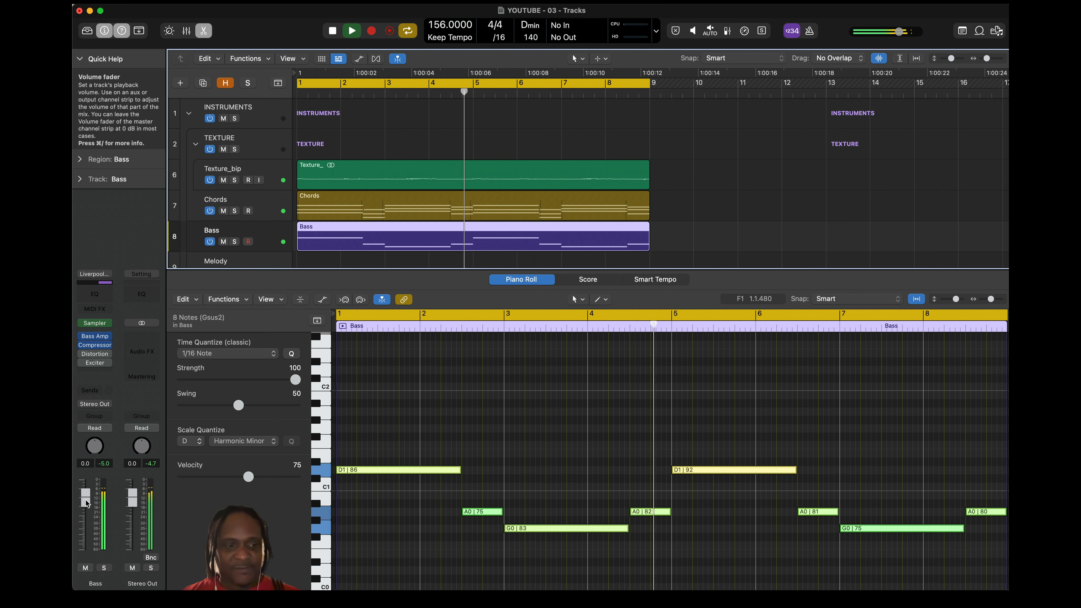
{"action": "left_click_drag", "start_coordinate": [85, 496], "coordinate": [95, 537]}
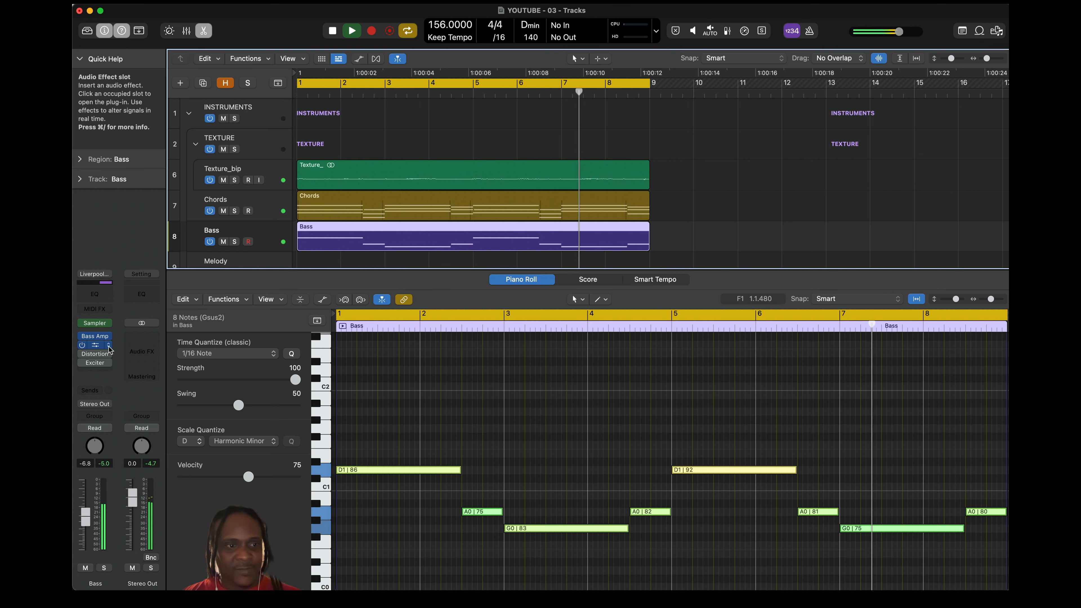
- Choose Chords (Inst 10) as the side chain source of the Bass track's Compressor, close the plug-in and lower the Bass volume slightly
{"action": "left_click", "coordinate": [96, 346]}
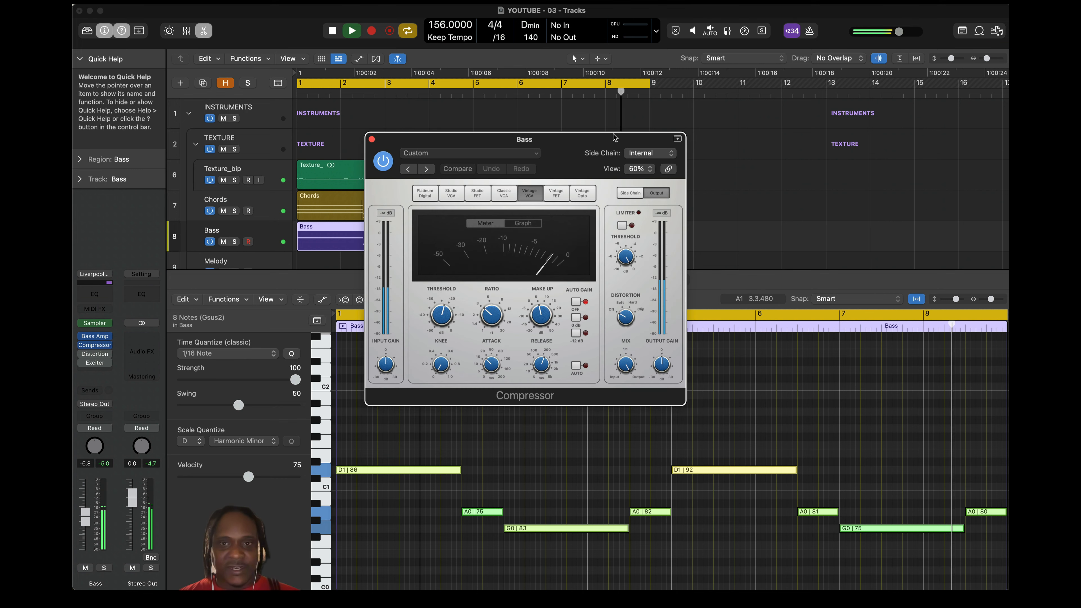
{"action": "left_click", "coordinate": [650, 153]}
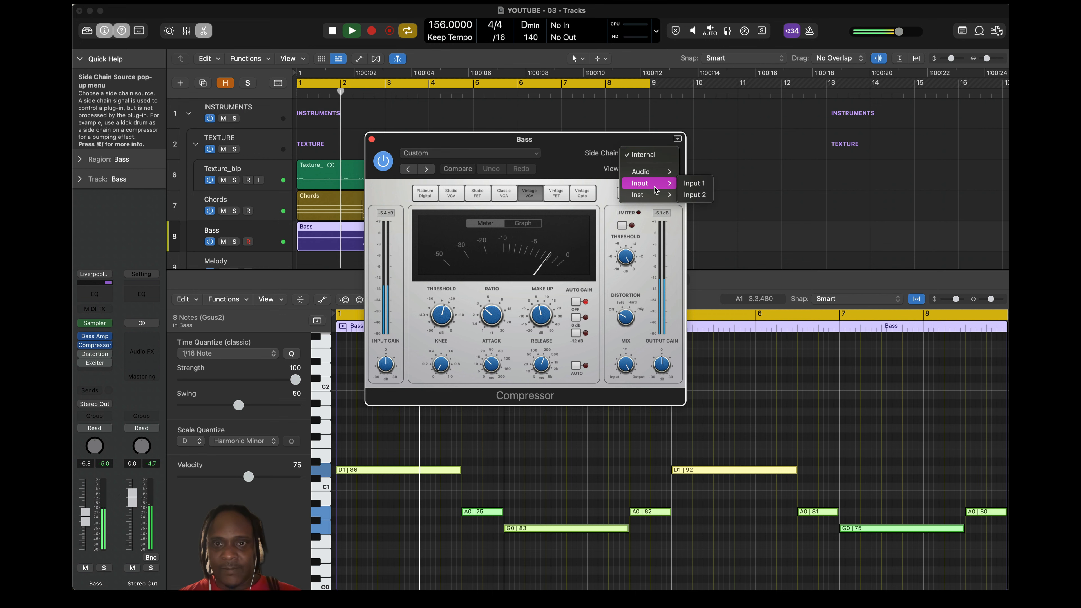
{"action": "mouse_move", "coordinate": [653, 194]}
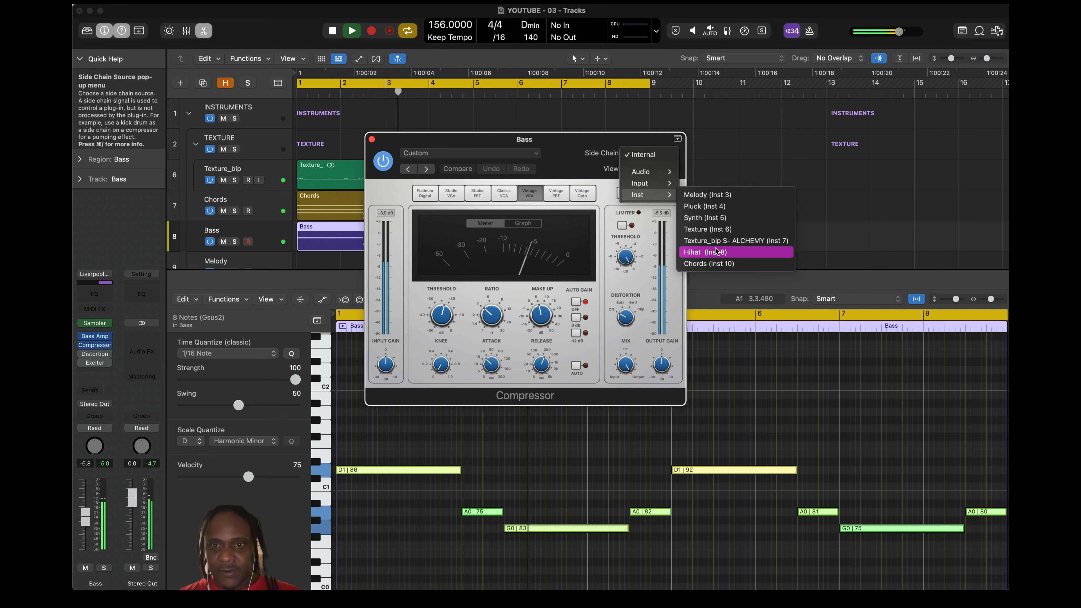
{"action": "left_click", "coordinate": [717, 263]}
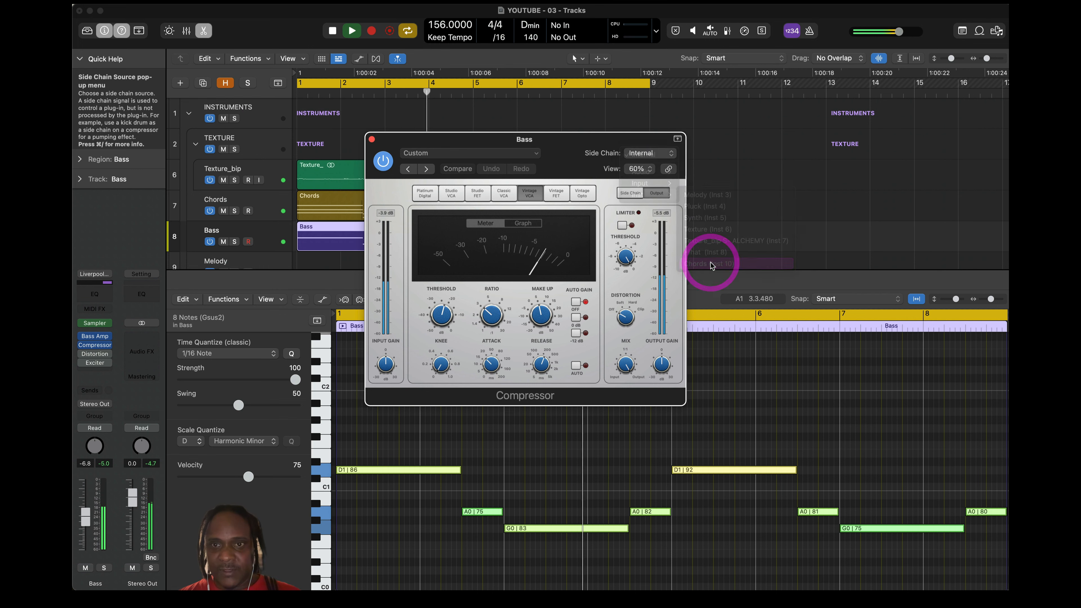
{"action": "left_click", "coordinate": [372, 140]}
{"action": "left_click_drag", "start_coordinate": [85, 517], "coordinate": [85, 523]}
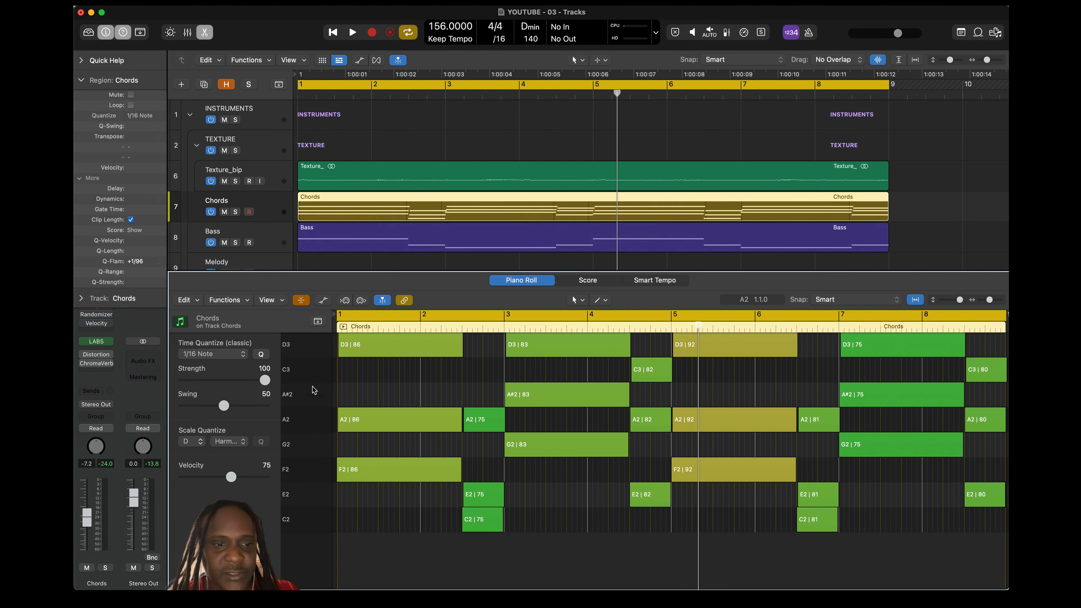
- Check the Chords region's quantize options without changing them, and set its Q-Flam to +1/64
{"action": "left_click", "coordinate": [254, 199]}
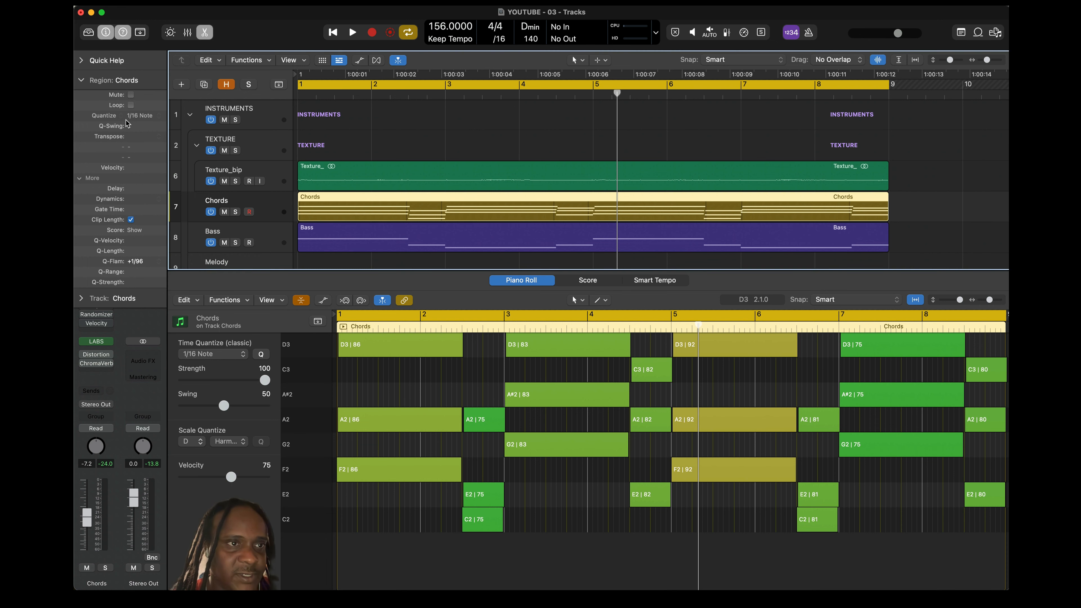
{"action": "left_click", "coordinate": [141, 115]}
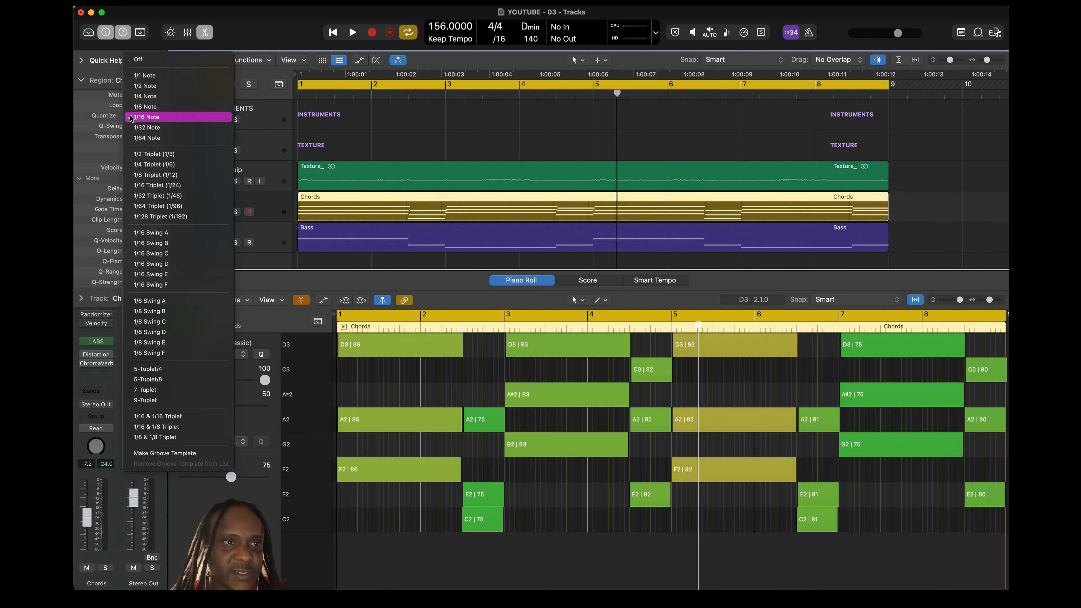
{"action": "left_click", "coordinate": [276, 244]}
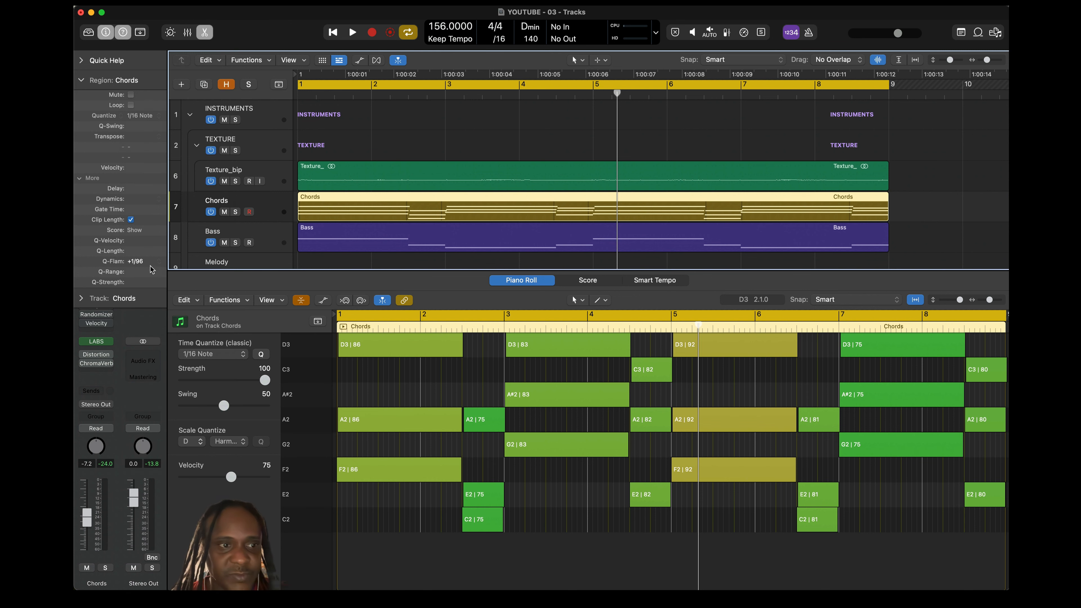
{"action": "left_click", "coordinate": [160, 262]}
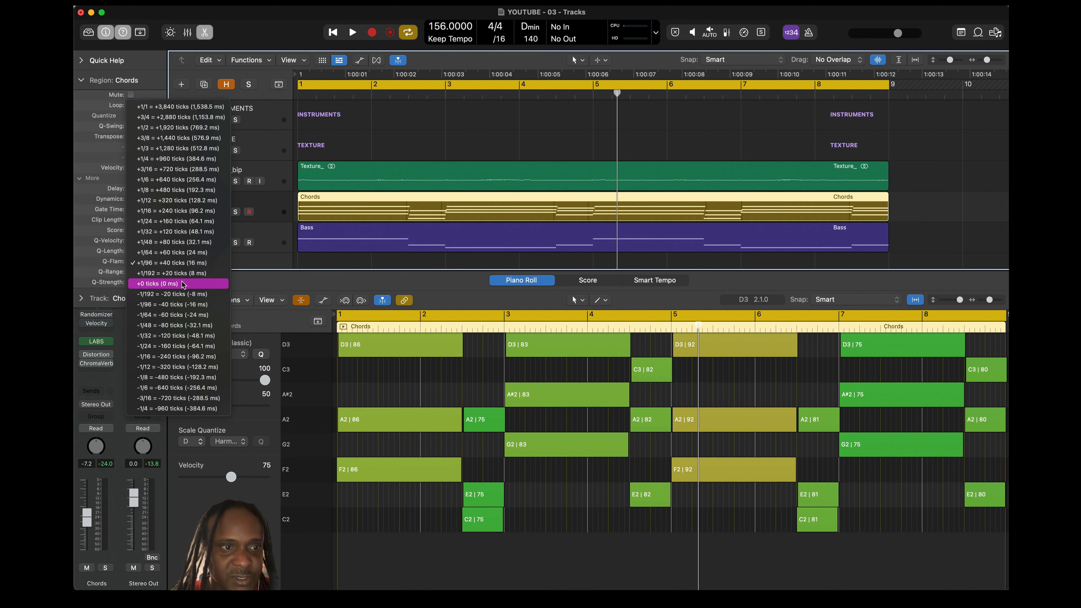
{"action": "left_click", "coordinate": [180, 253]}
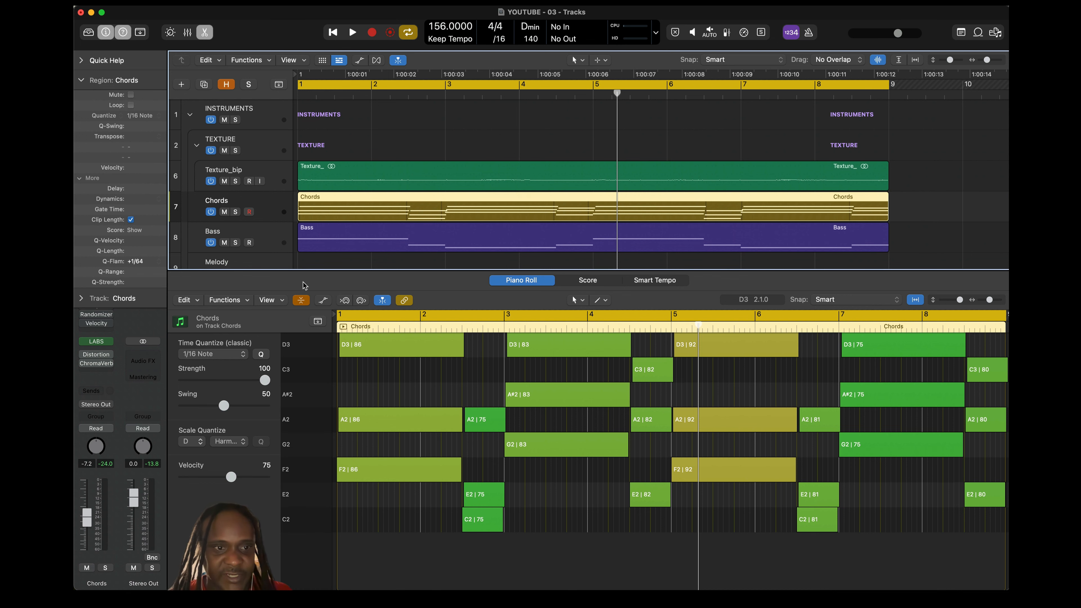
- Expand the piano roll to all pitches and try a Q-Flam of +1/24 on the Chords region
{"action": "left_click", "coordinate": [305, 301]}
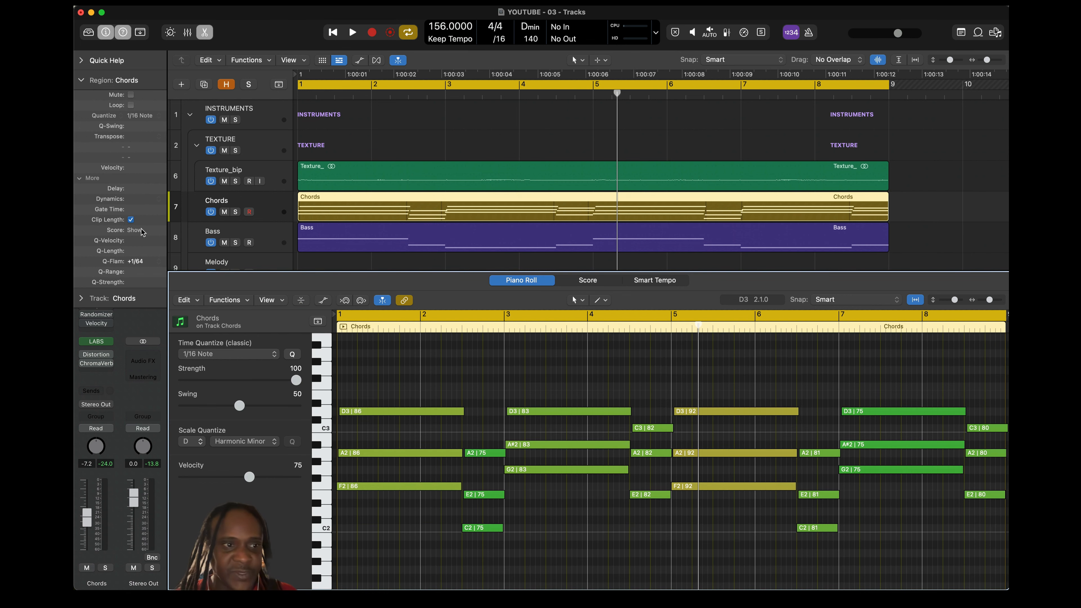
{"action": "left_click", "coordinate": [157, 264]}
{"action": "left_click", "coordinate": [174, 237]}
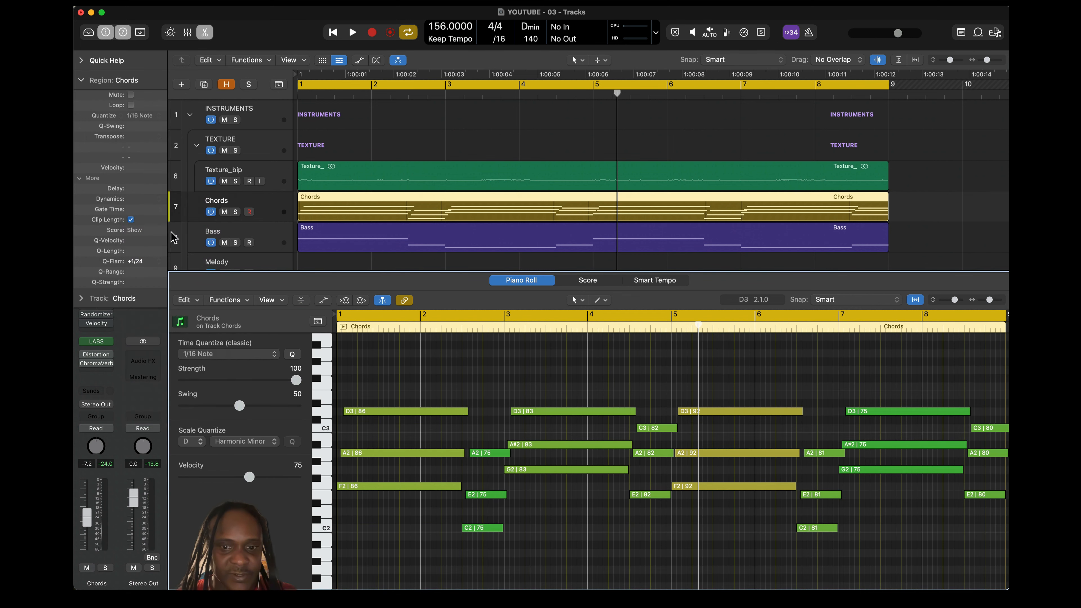
- Set the Chords region's Q-Flam to +1/96 and play back the strummed chords with the bass
{"action": "left_click", "coordinate": [157, 266]}
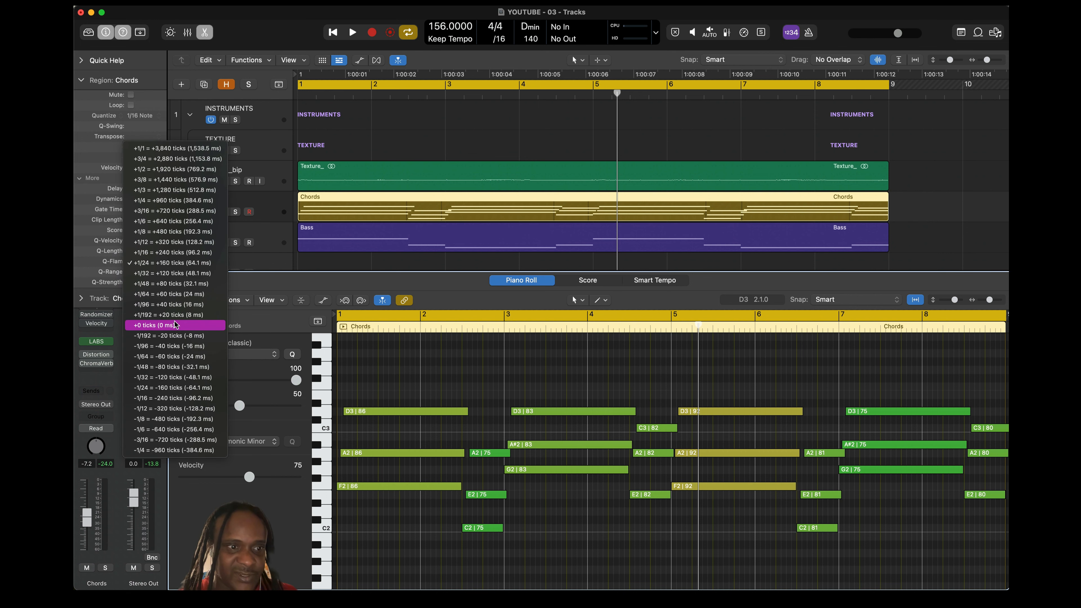
{"action": "left_click", "coordinate": [174, 310]}
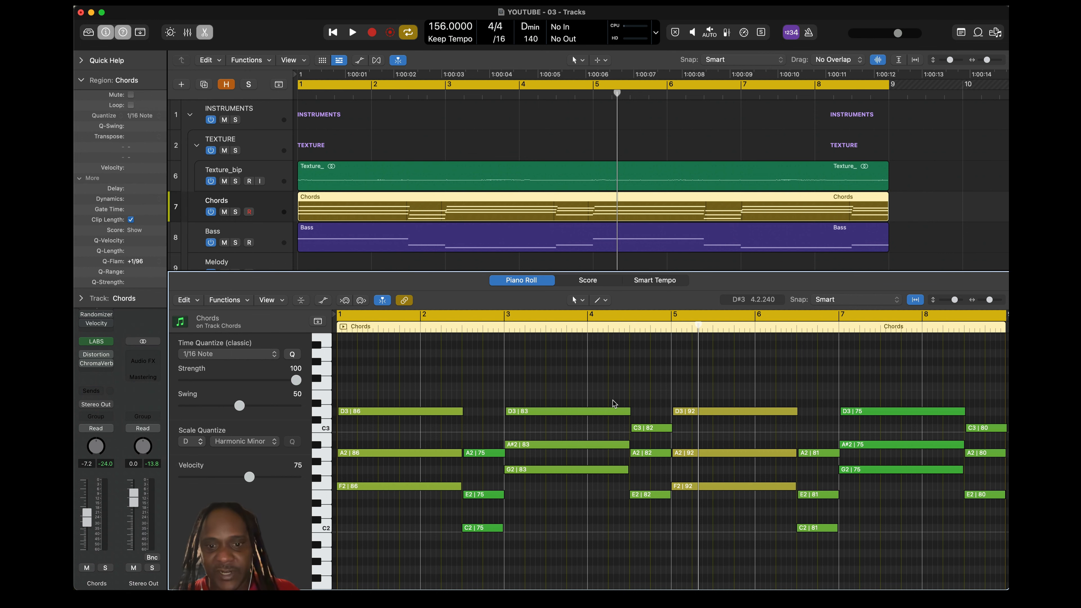
{"action": "key", "text": "space"}
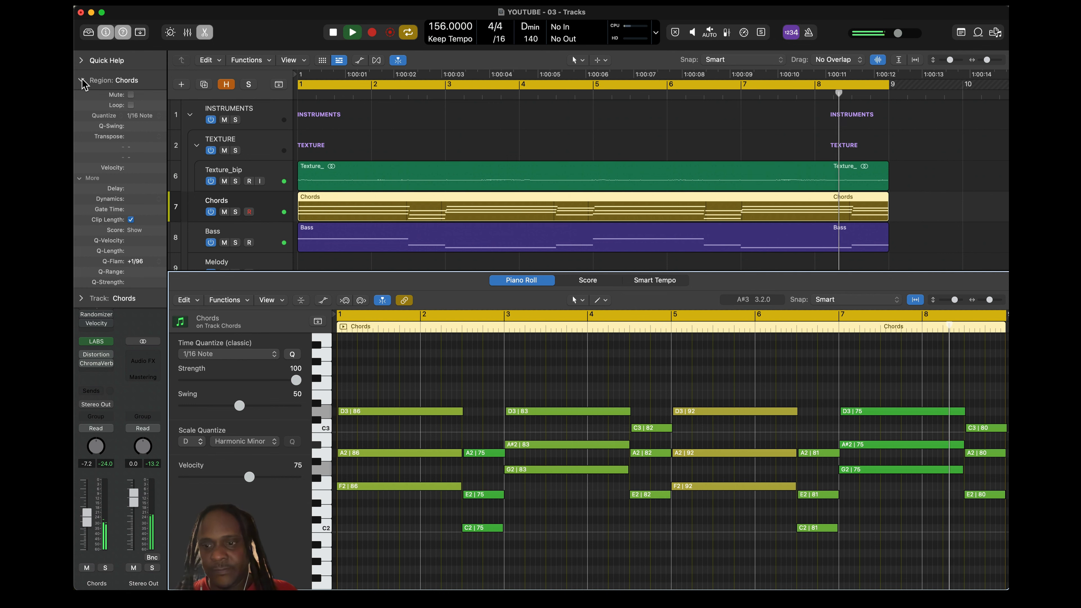
{"action": "key", "text": "space"}
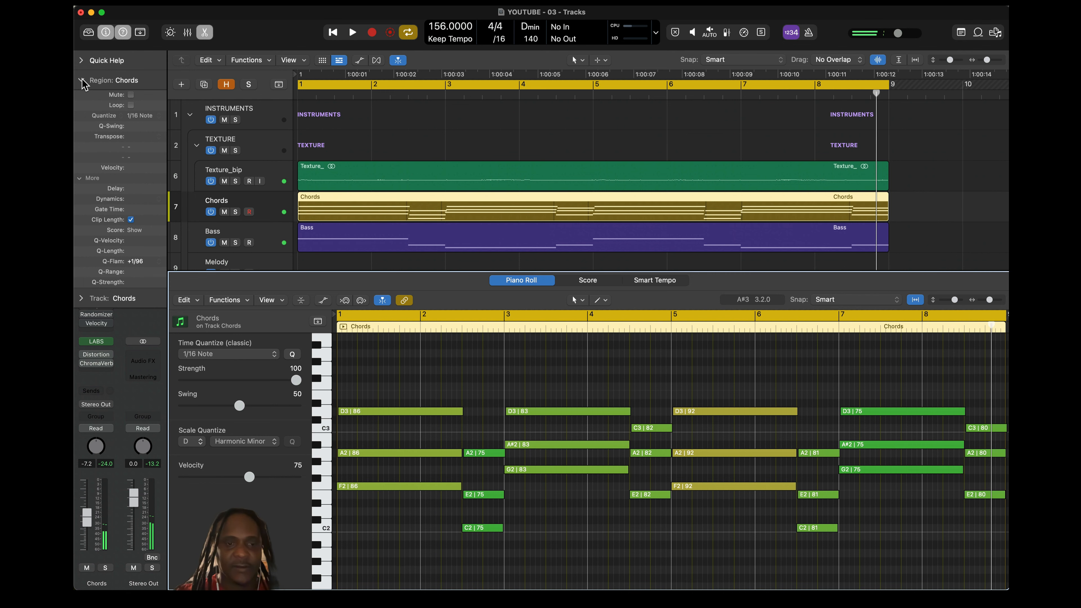
- Create a pattern region at bar 1 of the Hihat track
{"action": "left_click", "coordinate": [82, 80]}
{"action": "scroll", "coordinate": [331, 232], "scroll_direction": "down", "scroll_amount": 4}
{"action": "scroll", "coordinate": [331, 232], "scroll_direction": "down", "scroll_amount": 2}
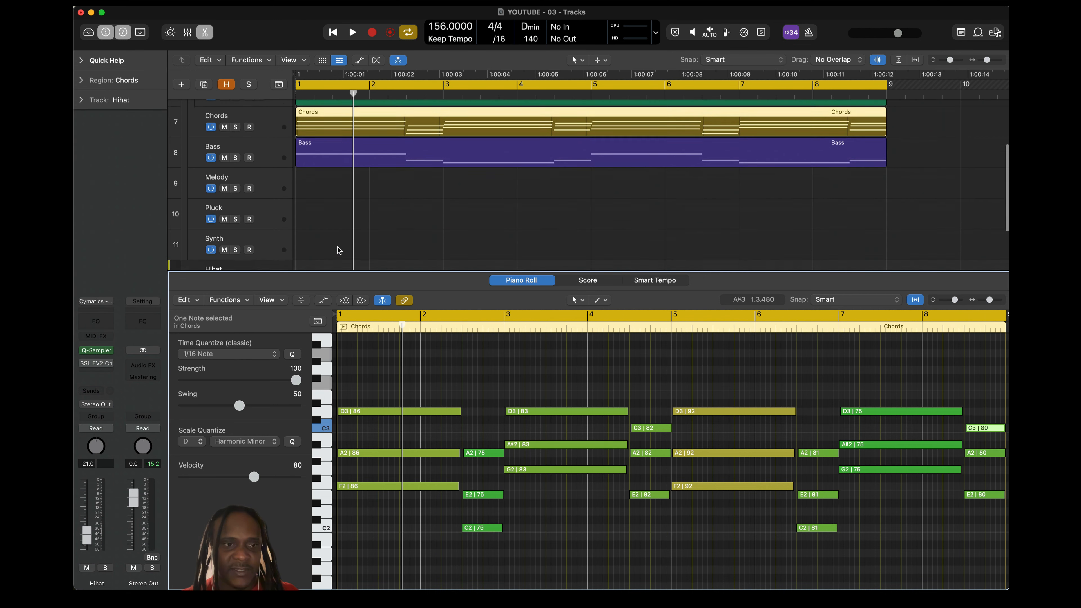
{"action": "right_click", "coordinate": [305, 230]}
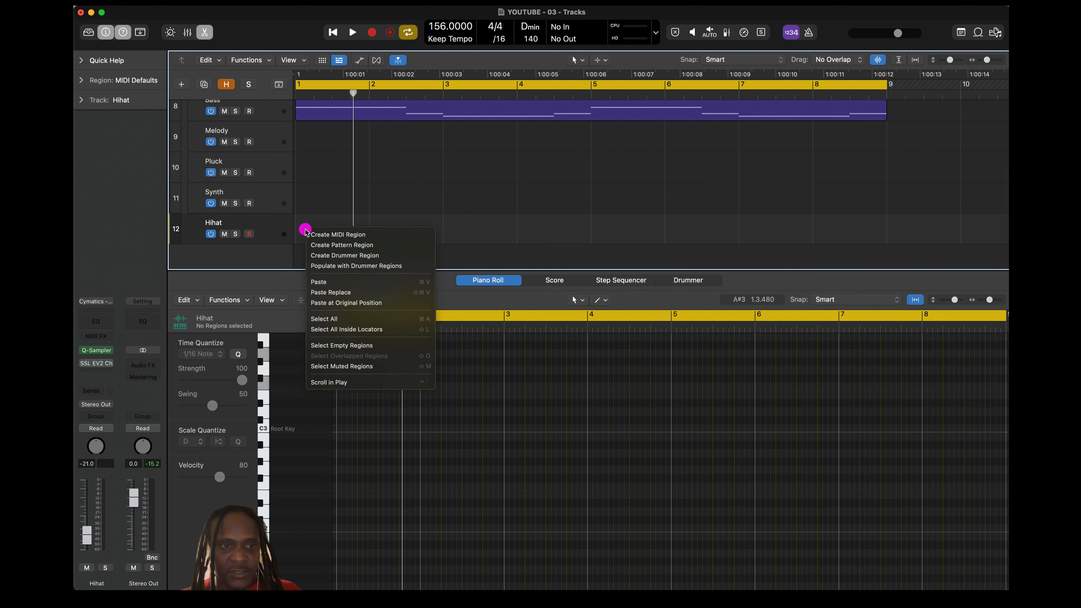
{"action": "left_click", "coordinate": [383, 245]}
- Loop playback over the Hihat region, bars 1 to 5, and set its pattern scale to Harmonic Minor
{"action": "left_click", "coordinate": [458, 230]}
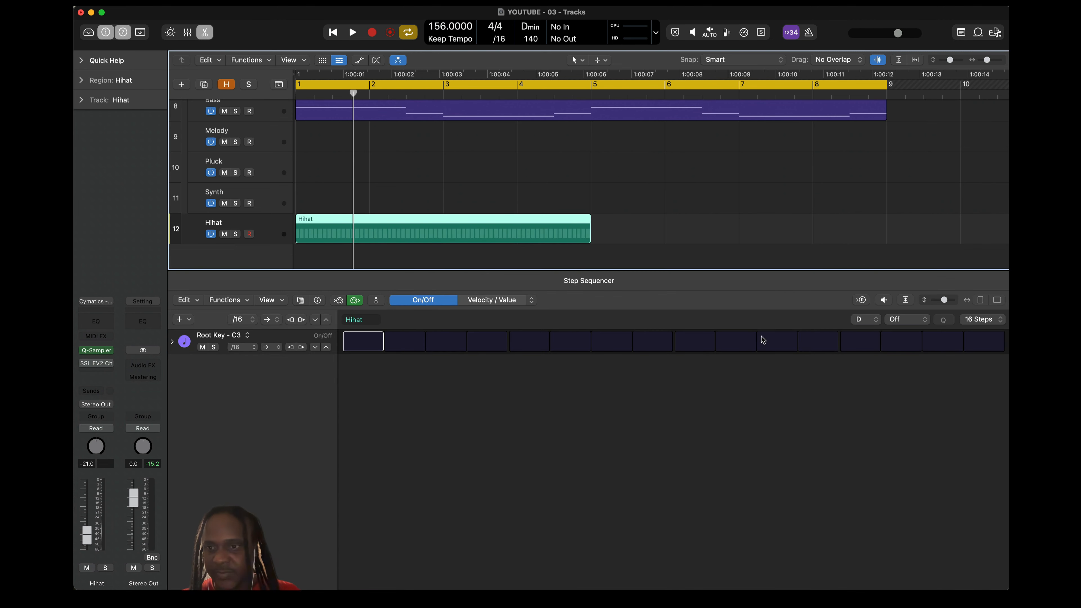
{"action": "key", "text": "space"}
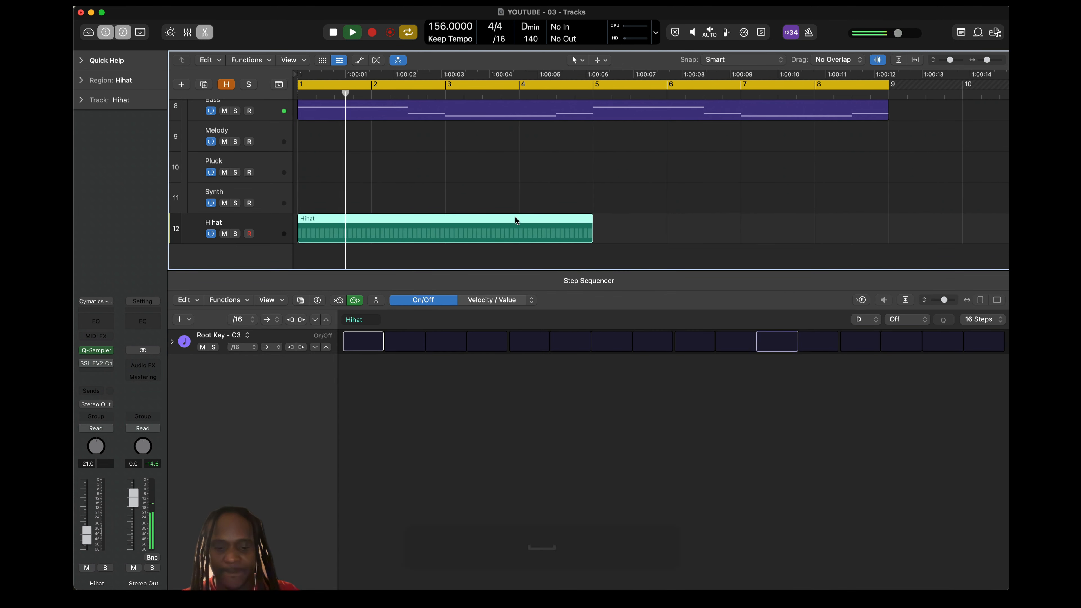
{"action": "key", "text": "u"}
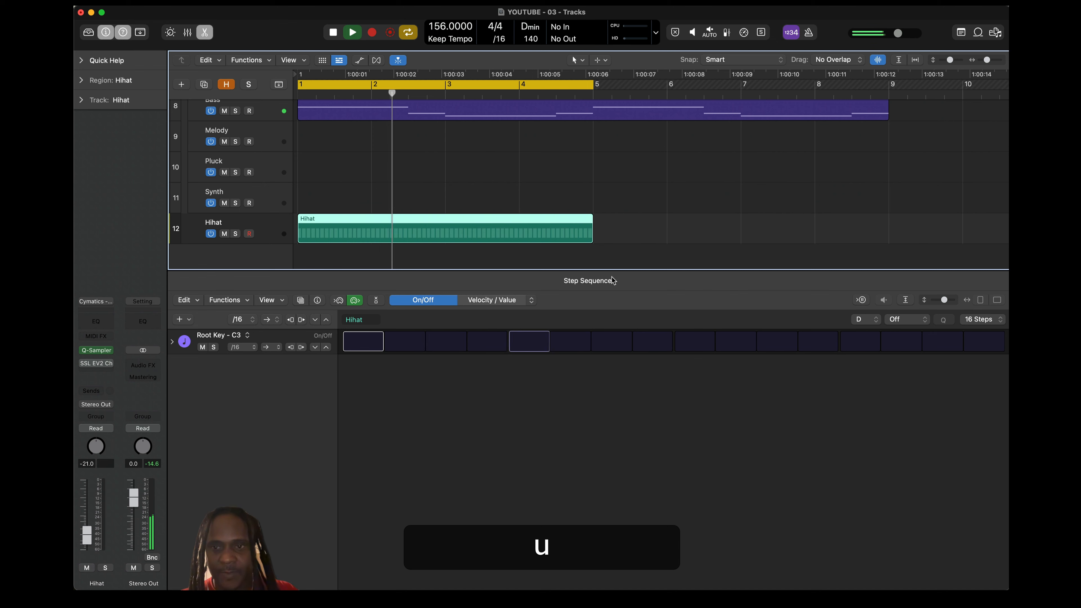
{"action": "left_click", "coordinate": [911, 320]}
{"action": "left_click", "coordinate": [917, 503]}
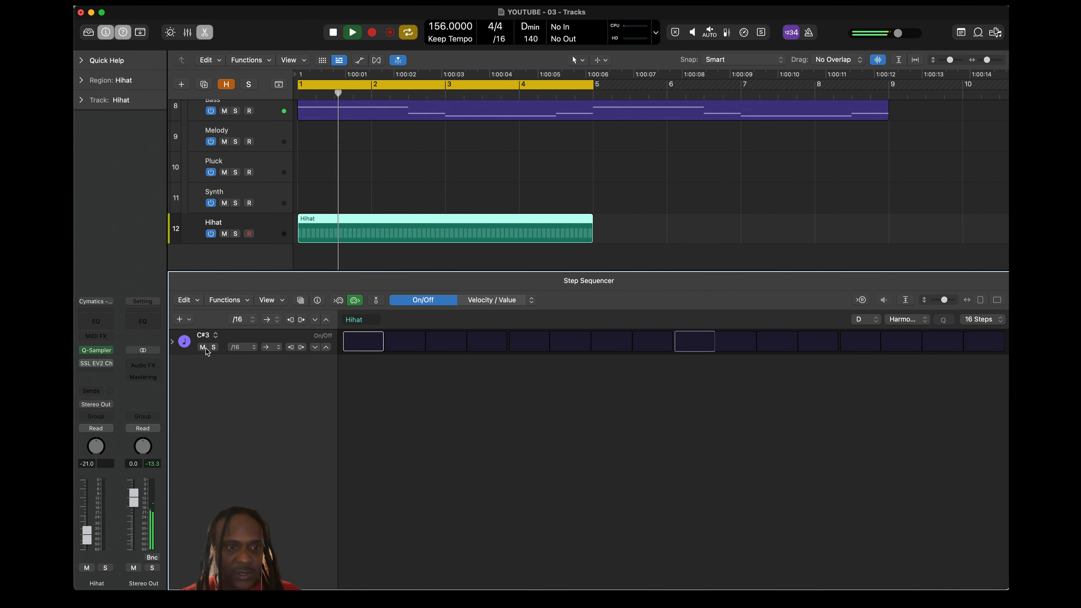
- Mute the C#3 row and set the velocity of step 1 to 70 and step 3 to 67
{"action": "left_click", "coordinate": [326, 346]}
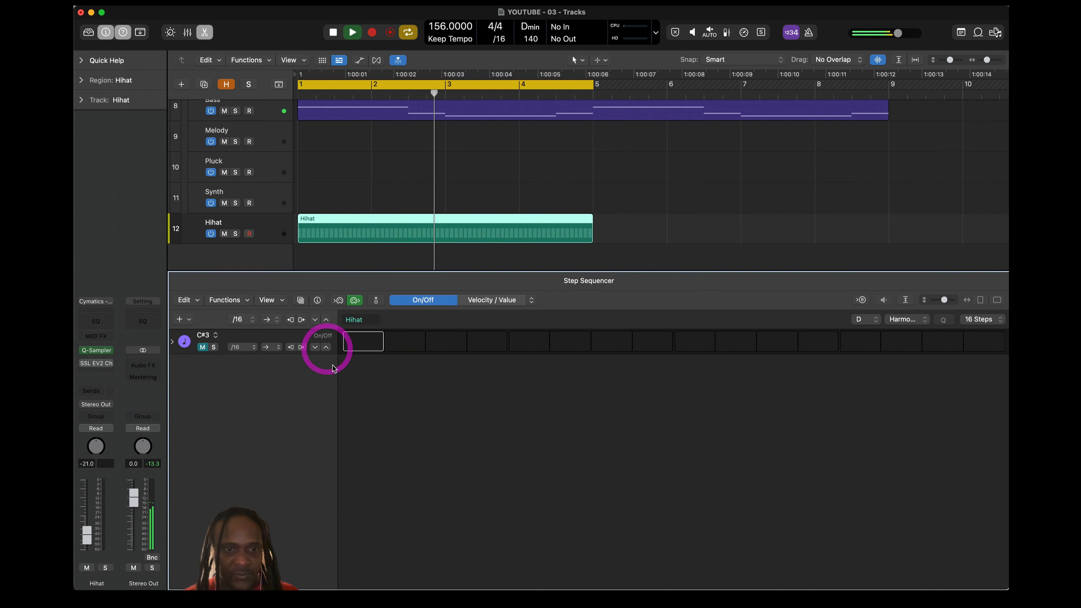
{"action": "left_click", "coordinate": [491, 300]}
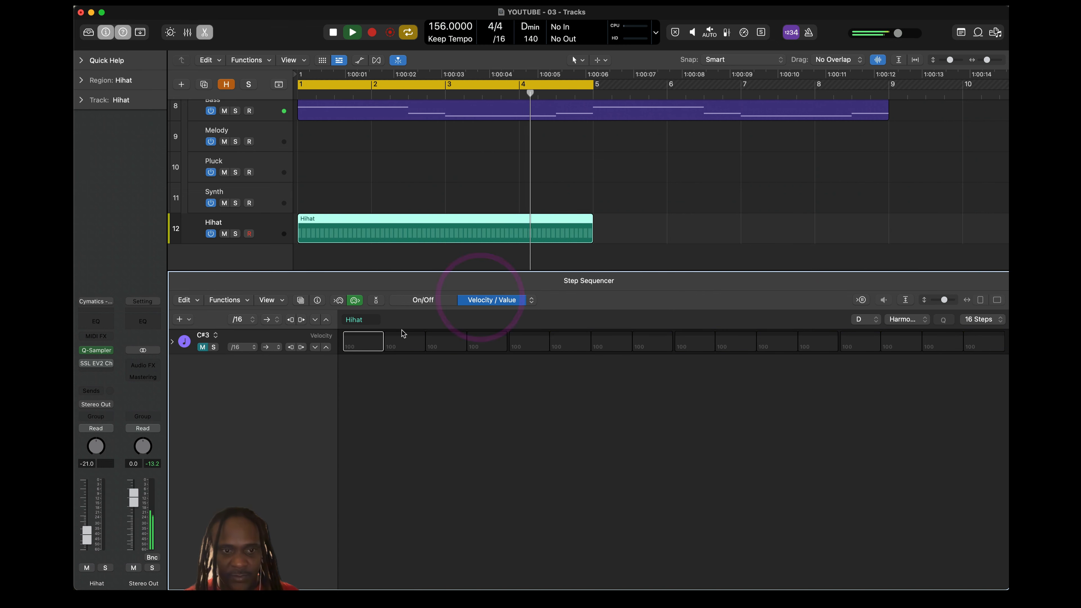
{"action": "left_click", "coordinate": [371, 334]}
{"action": "left_click_drag", "start_coordinate": [444, 343], "coordinate": [456, 344]}
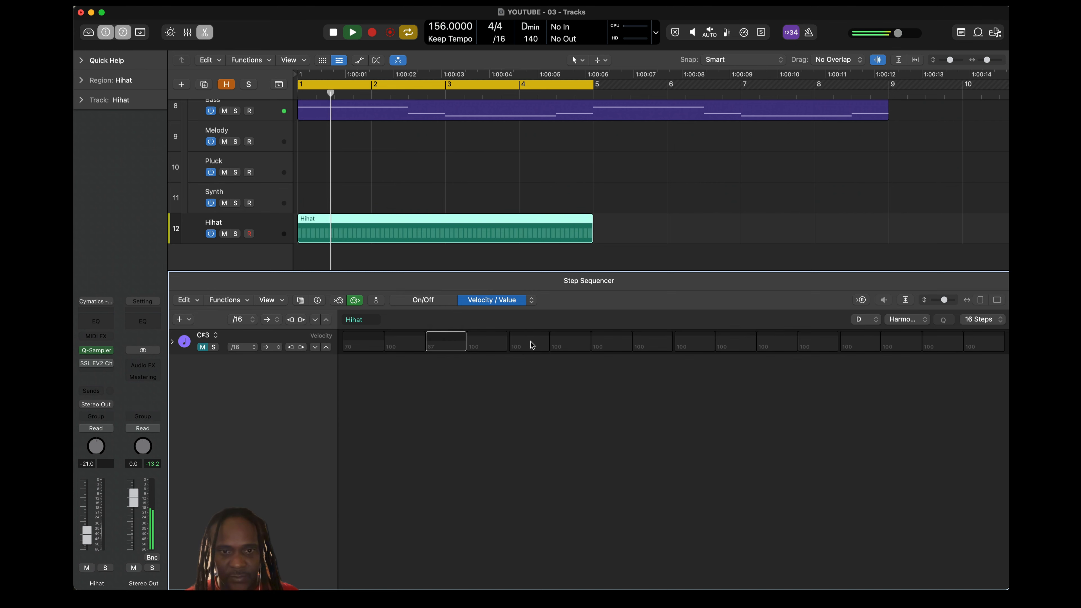
- Set the velocities of steps 5, 7, 9, 11, 13 and 15 to 66, 68, 65, 70, 73 and 79
{"action": "left_click_drag", "start_coordinate": [530, 343], "coordinate": [530, 352]}
{"action": "left_click_drag", "start_coordinate": [612, 343], "coordinate": [612, 351]}
{"action": "left_click_drag", "start_coordinate": [694, 343], "coordinate": [694, 351]}
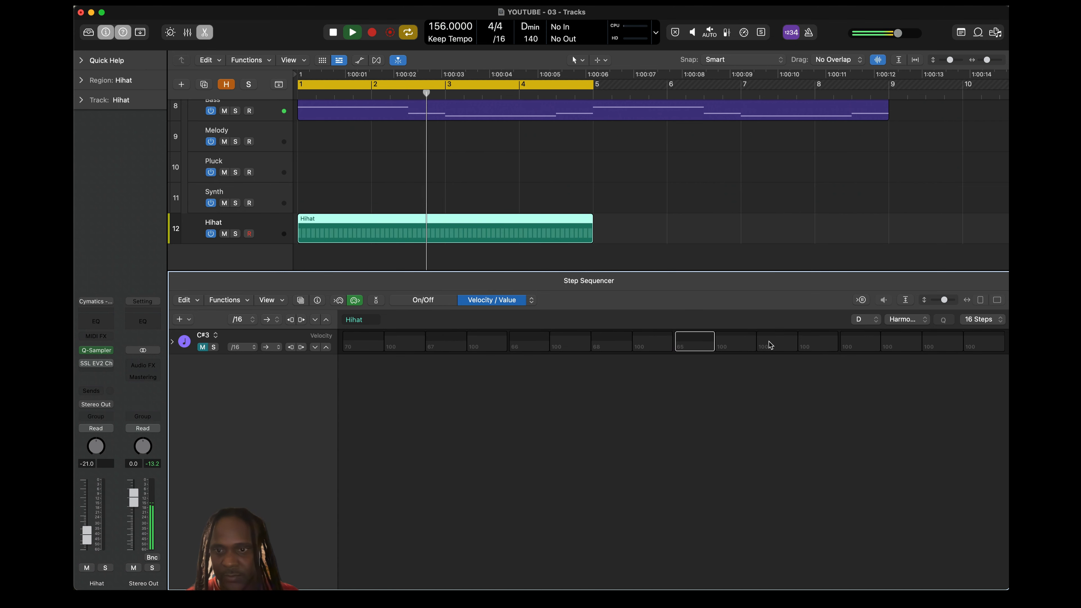
{"action": "left_click_drag", "start_coordinate": [777, 343], "coordinate": [777, 351]}
{"action": "left_click_drag", "start_coordinate": [860, 343], "coordinate": [860, 352]}
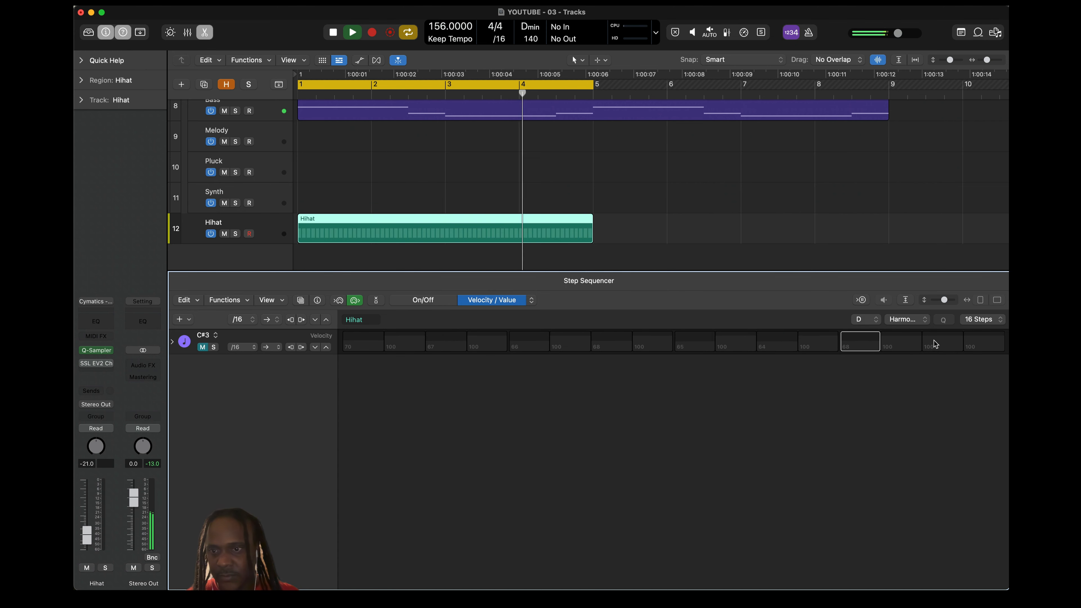
{"action": "left_click_drag", "start_coordinate": [935, 344], "coordinate": [935, 350]}
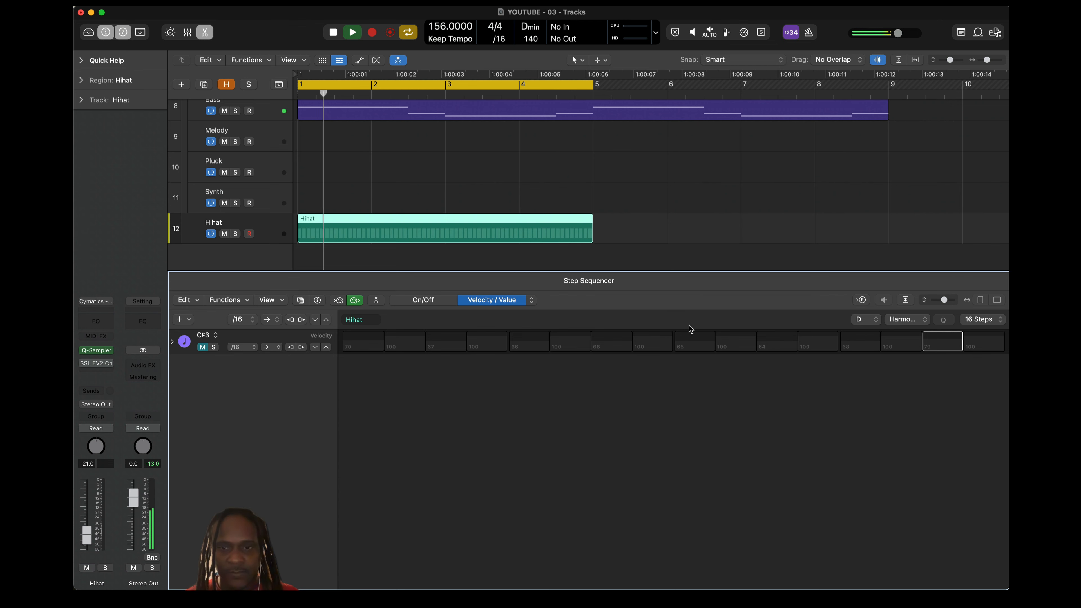
{"action": "left_click_drag", "start_coordinate": [777, 345], "coordinate": [777, 343]}
{"action": "left_click_drag", "start_coordinate": [851, 346], "coordinate": [851, 343]}
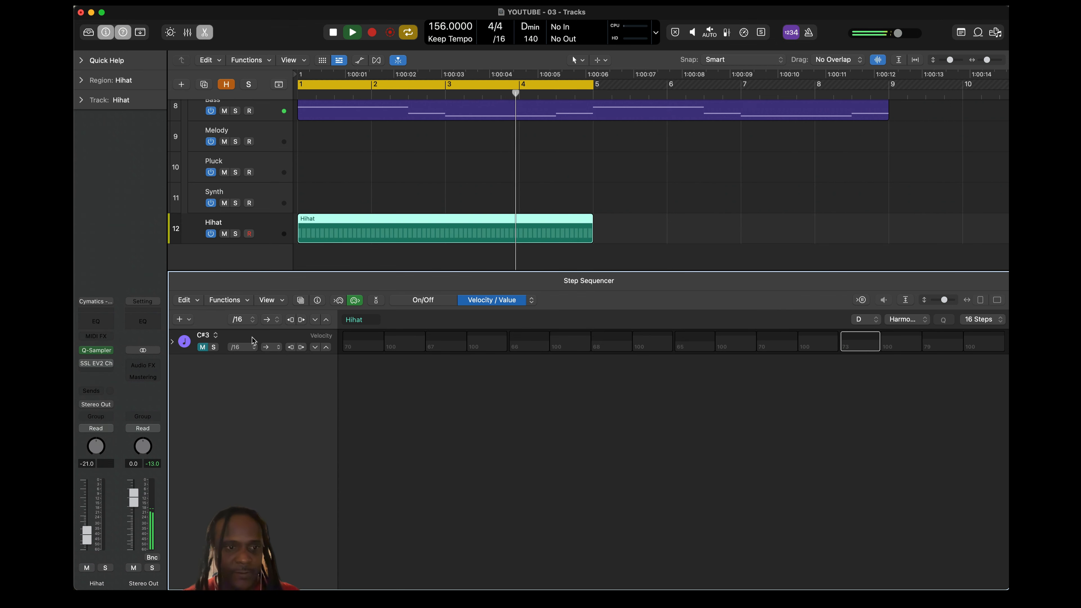
- Unmute the C#3 row with all steps on at a /8 step rate, and lengthen the Hihat pattern to 32 steps
{"action": "left_click", "coordinate": [255, 347]}
{"action": "left_click", "coordinate": [236, 337]}
{"action": "left_click", "coordinate": [202, 347]}
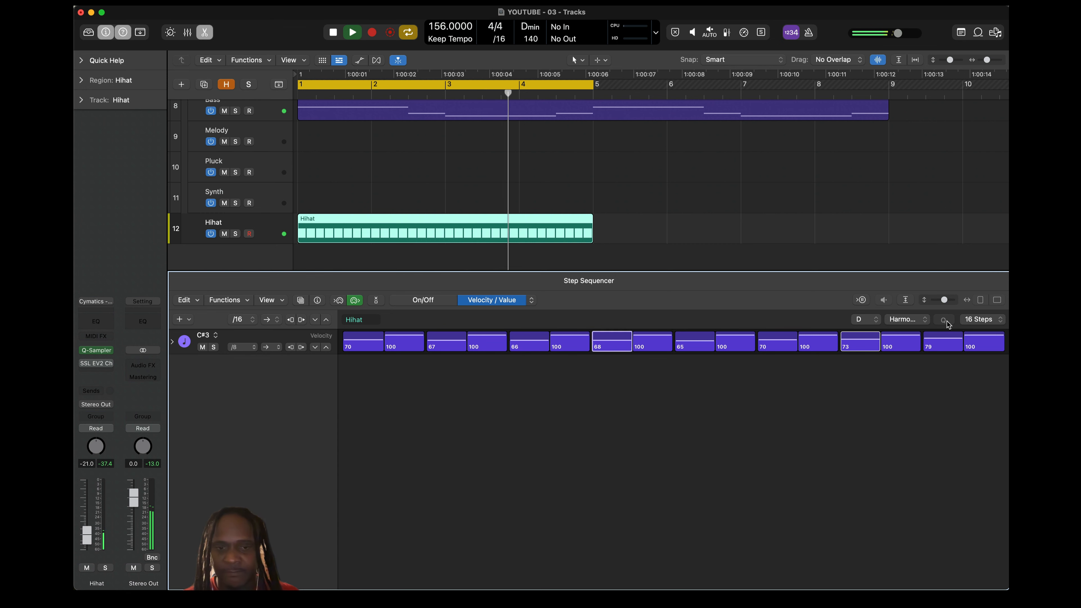
{"action": "left_click", "coordinate": [979, 319]}
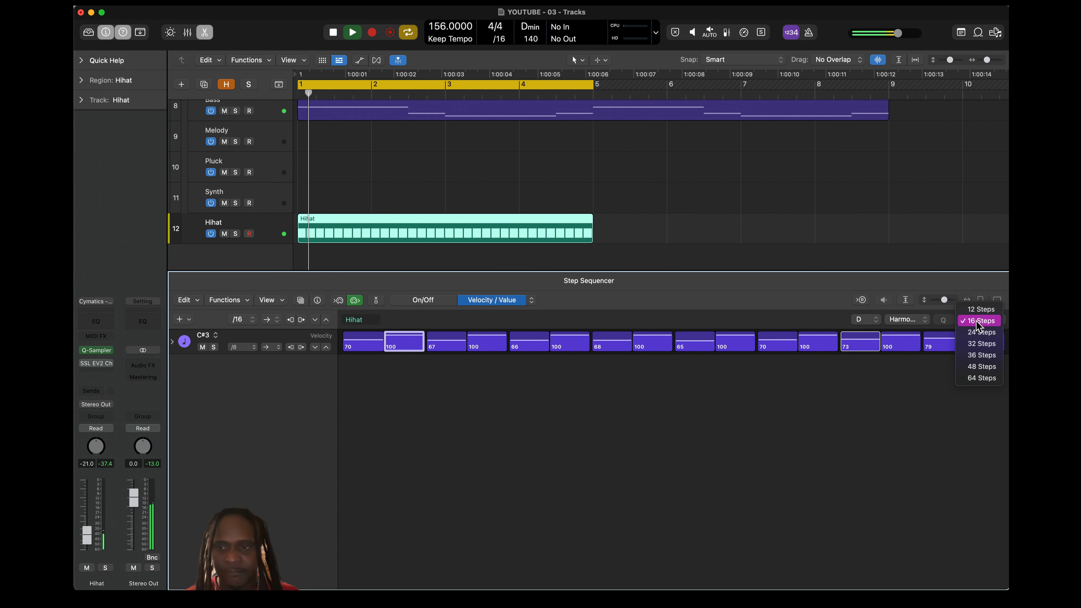
{"action": "left_click", "coordinate": [979, 343]}
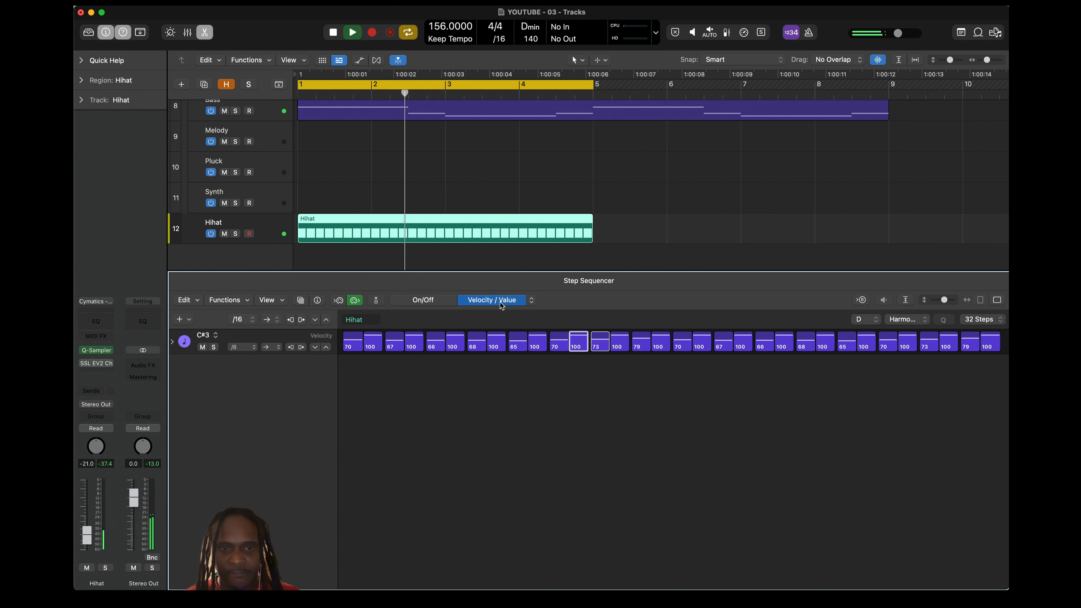
- Switch the Hihat step editing to Repeat, set step 2 to 2 repeats and restart playback to hear it
{"action": "left_click", "coordinate": [532, 300]}
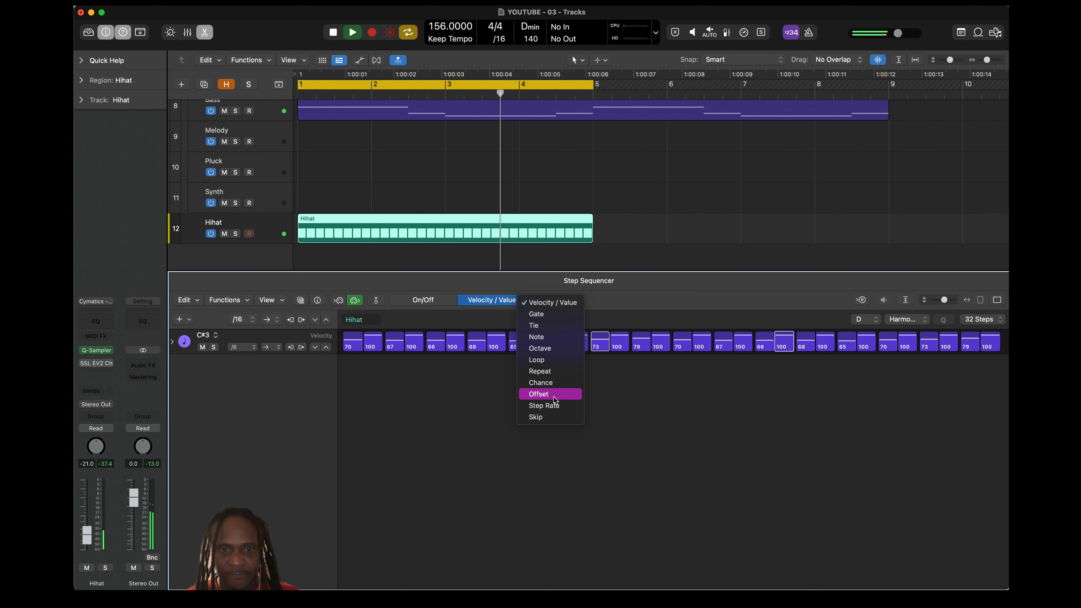
{"action": "left_click", "coordinate": [539, 371]}
{"action": "left_click_drag", "start_coordinate": [374, 340], "coordinate": [375, 349]}
{"action": "key", "text": "space"}
{"action": "key", "text": "space"}
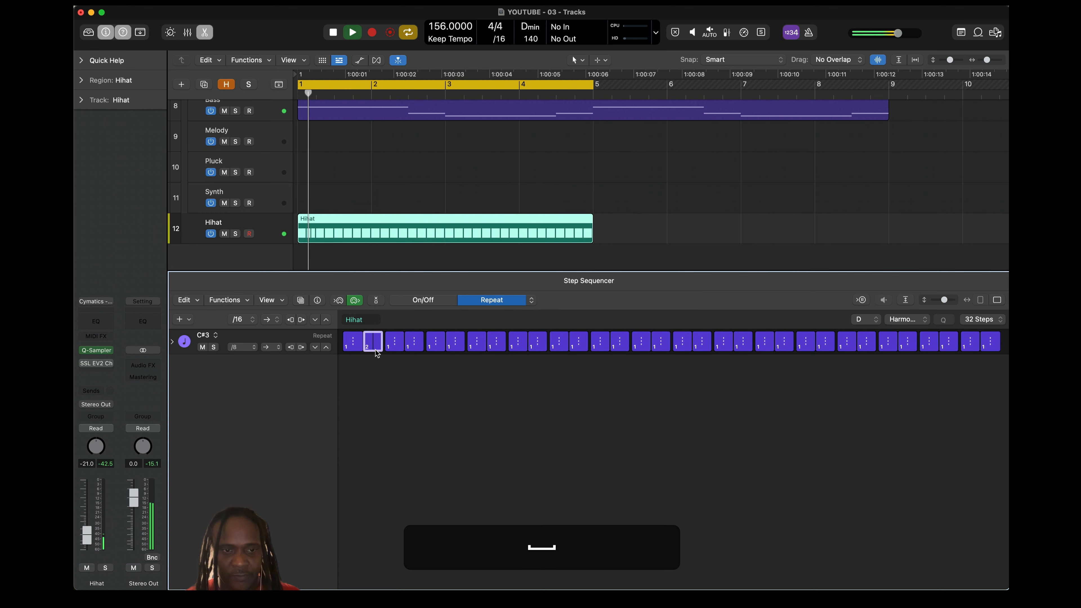
{"action": "key", "text": "space"}
{"action": "key", "text": "space"}
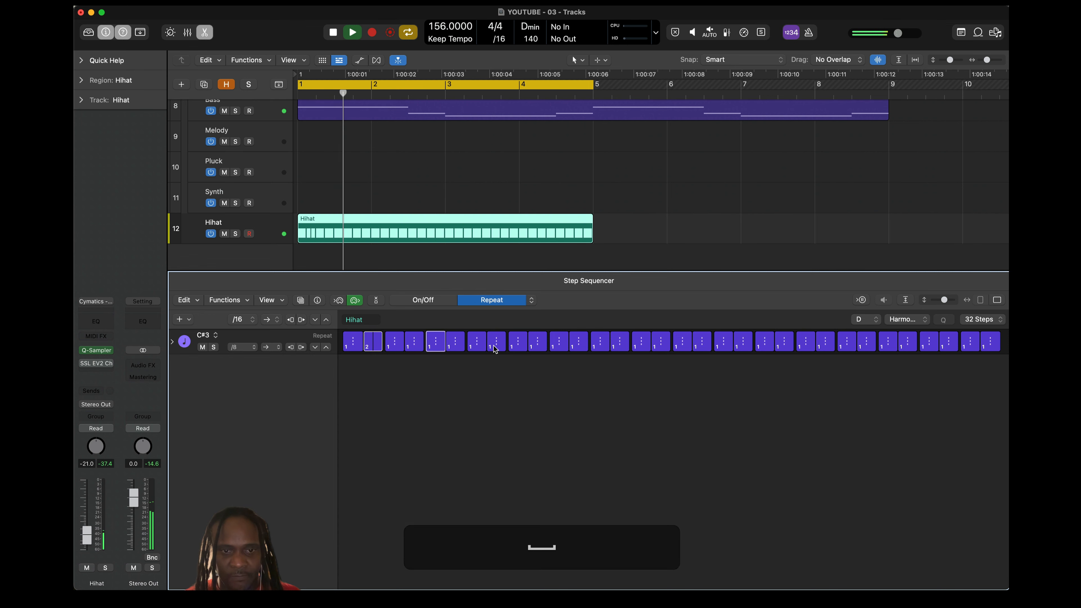
- Set the Hihat pattern's repeats to 3 on step 9 and 2 on step 15, auditioning the result
{"action": "left_click", "coordinate": [495, 347]}
{"action": "key", "text": "space"}
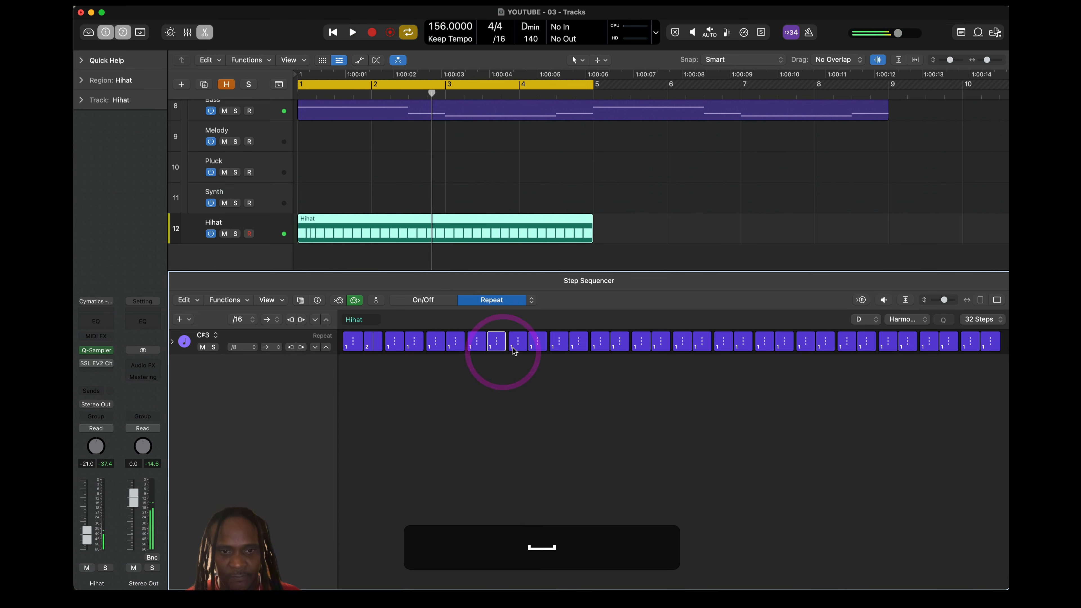
{"action": "key", "text": "space"}
{"action": "left_click_drag", "start_coordinate": [522, 348], "coordinate": [522, 338]}
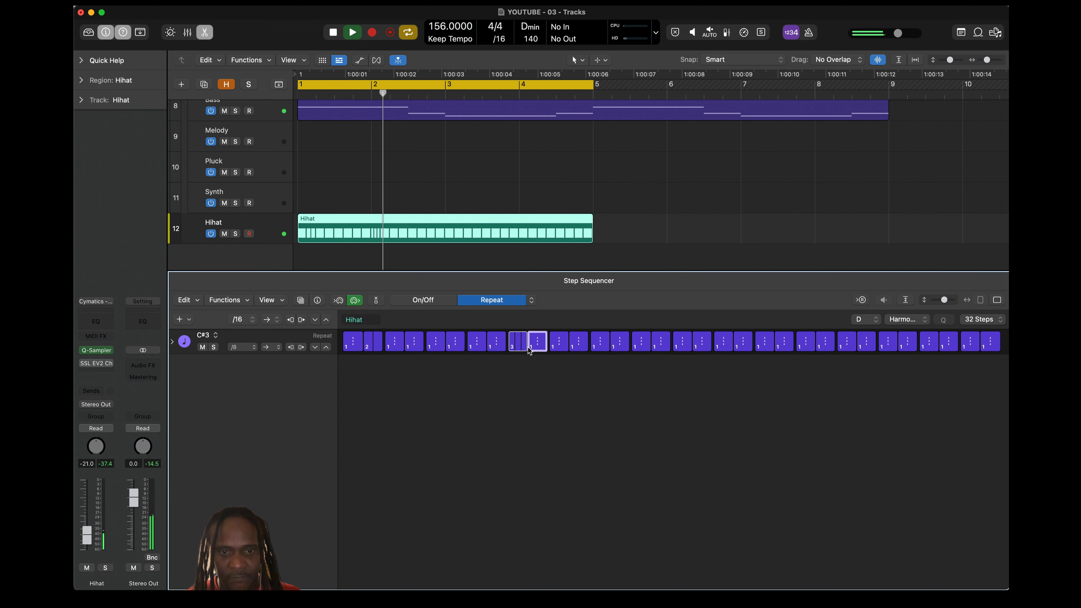
{"action": "left_click_drag", "start_coordinate": [646, 348], "coordinate": [646, 347]}
{"action": "key", "text": "space"}
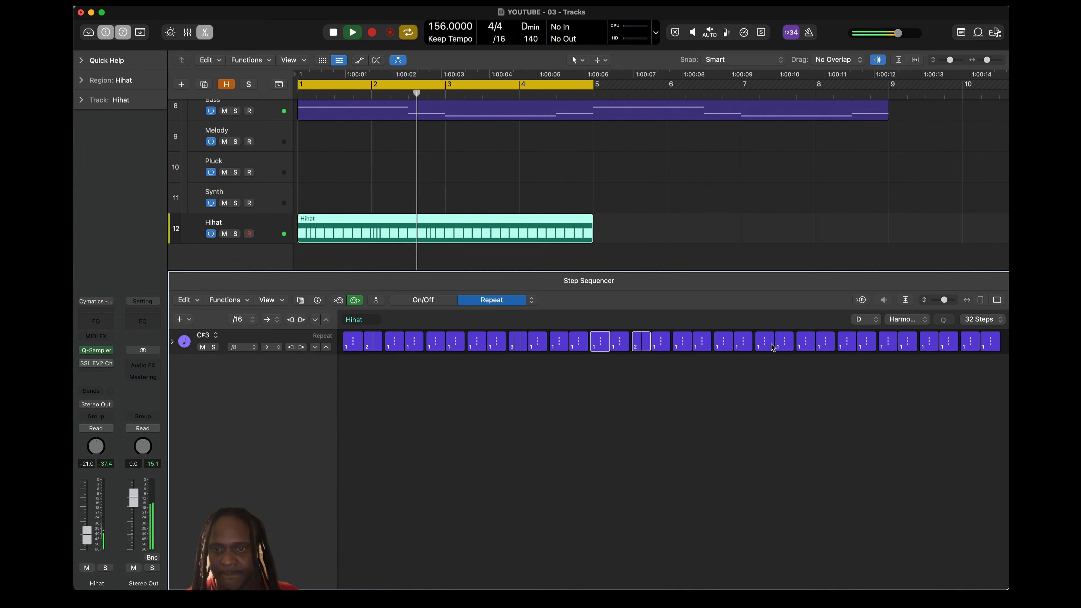
- Set the Hihat pattern's repeats to 4 on step 21, 3 on step 27 and 2 on step 30, and stop playback
{"action": "left_click_drag", "start_coordinate": [772, 347], "coordinate": [768, 336]}
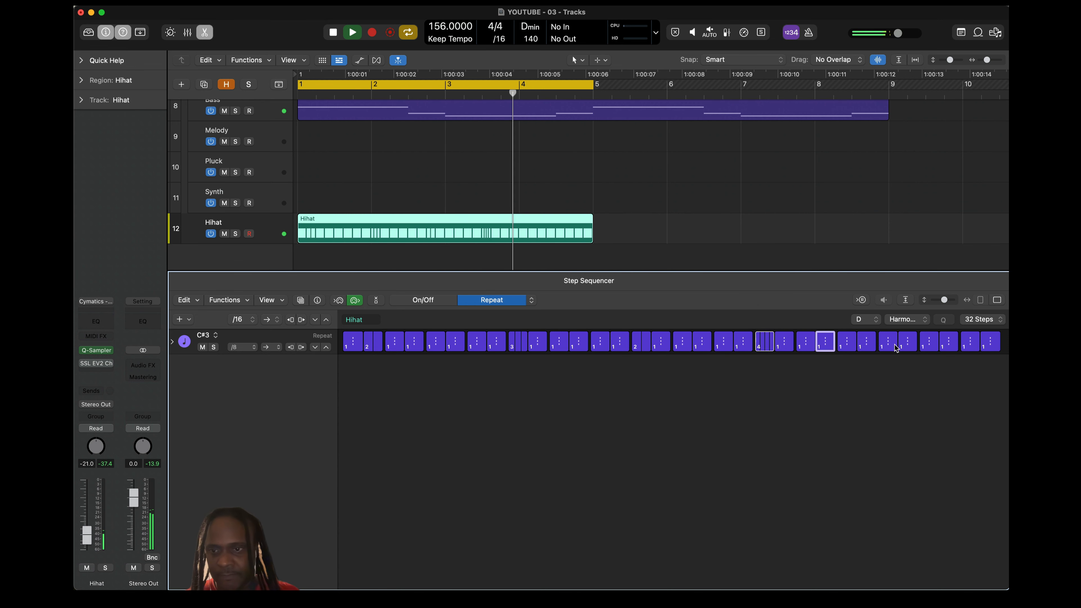
{"action": "left_click_drag", "start_coordinate": [895, 348], "coordinate": [895, 343]}
{"action": "mouse_move", "coordinate": [965, 351]}
{"action": "left_mouse_down"}
{"action": "mouse_move", "coordinate": [941, 348]}
{"action": "mouse_move", "coordinate": [950, 359]}
{"action": "left_mouse_up"}
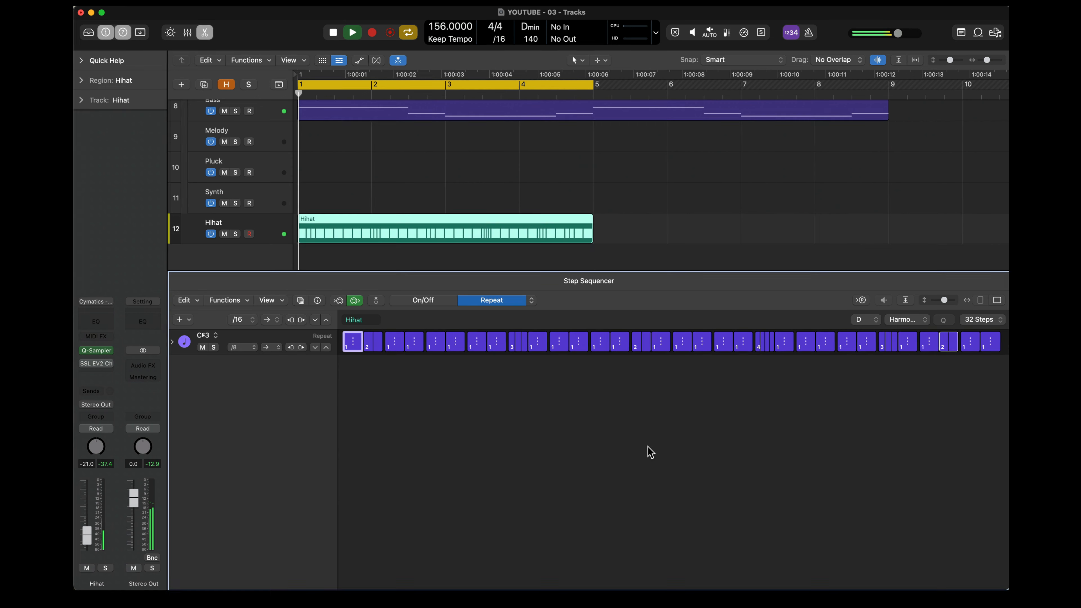
{"action": "key", "text": "space"}
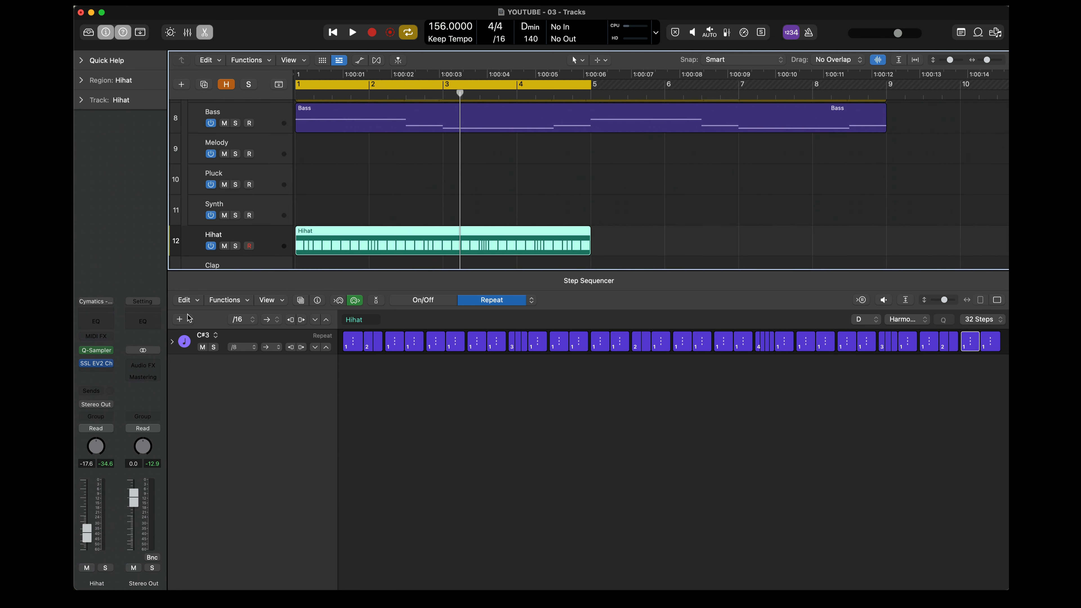
- Create a pattern region at bar 1 of the Clap track with a hit on step 9 and the Harmonic Minor scale
{"action": "scroll", "coordinate": [241, 243], "scroll_direction": "down", "scroll_amount": 3}
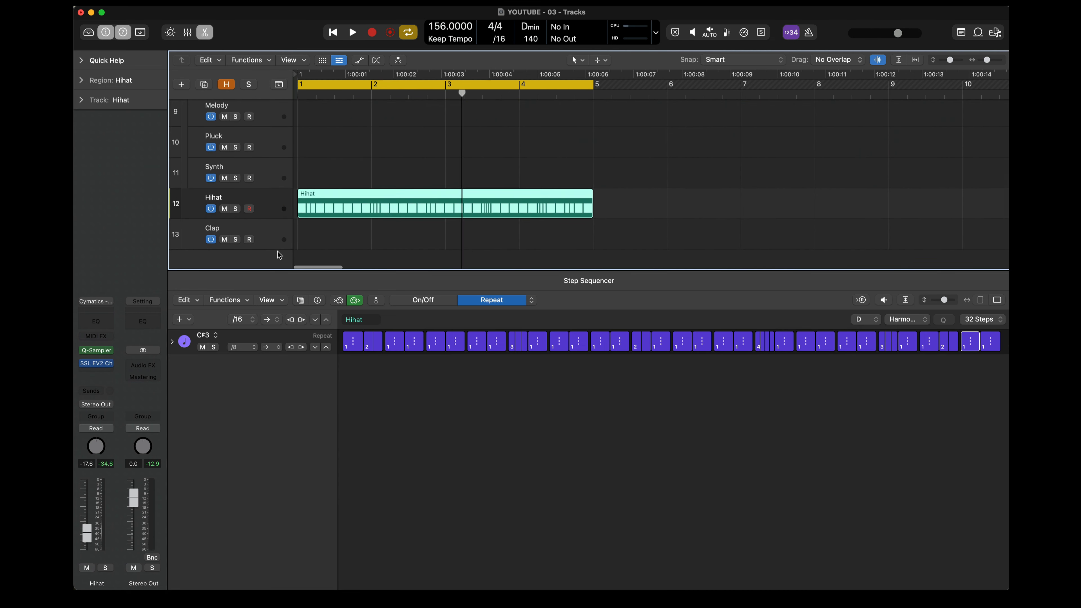
{"action": "key", "text": "space"}
{"action": "right_click", "coordinate": [314, 238]}
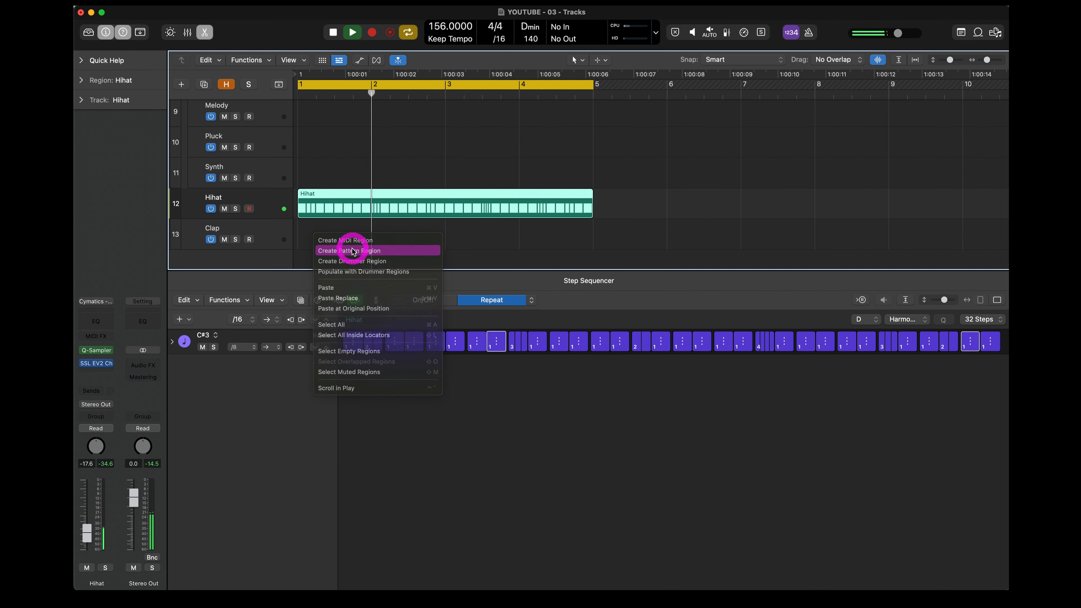
{"action": "left_click", "coordinate": [350, 243]}
{"action": "left_click", "coordinate": [695, 341]}
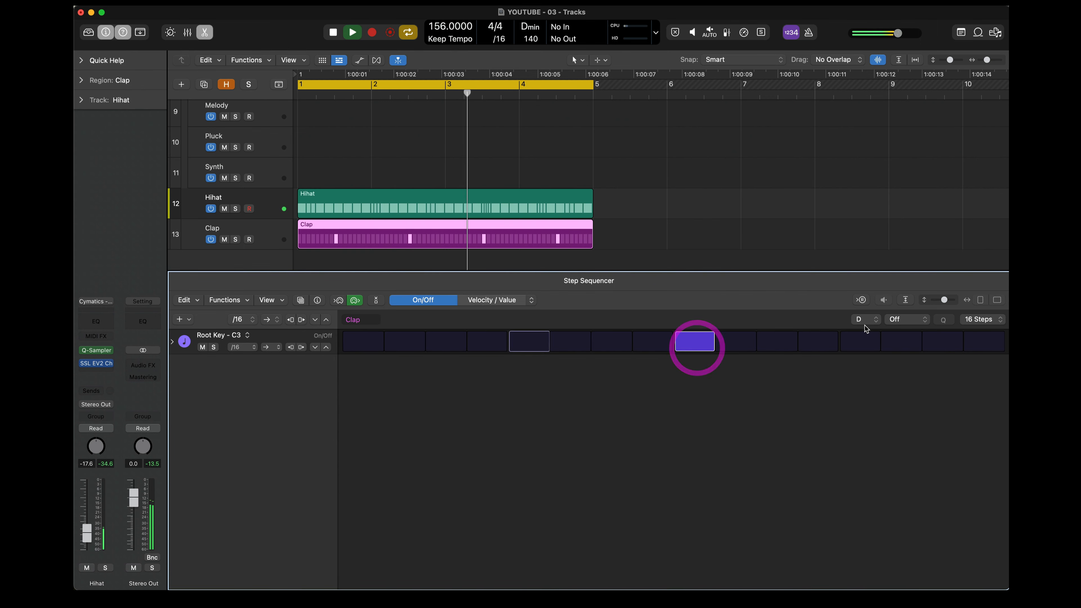
{"action": "left_click", "coordinate": [907, 319]}
{"action": "left_click", "coordinate": [936, 503]}
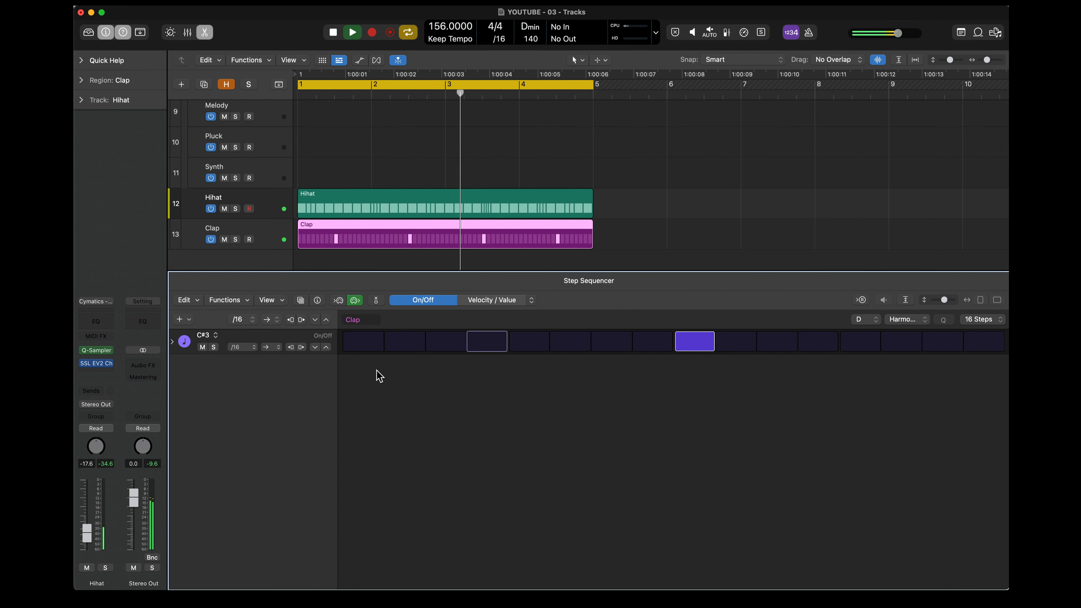
- Inspect the Hihat track's Quick Sampler while the beat plays, and close it
{"action": "left_click", "coordinate": [96, 351]}
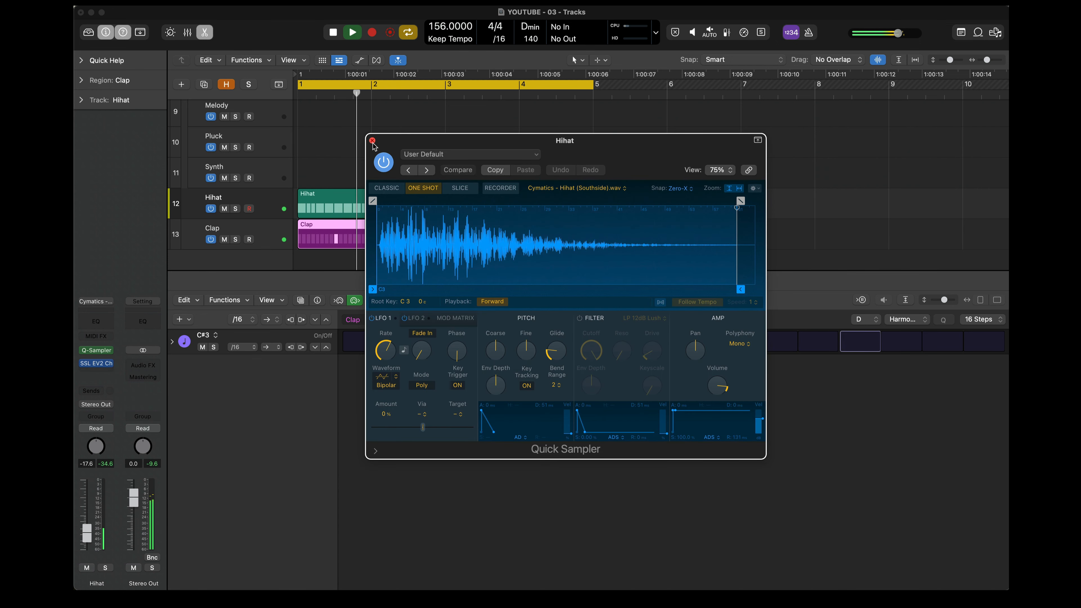
{"action": "left_click", "coordinate": [372, 141]}
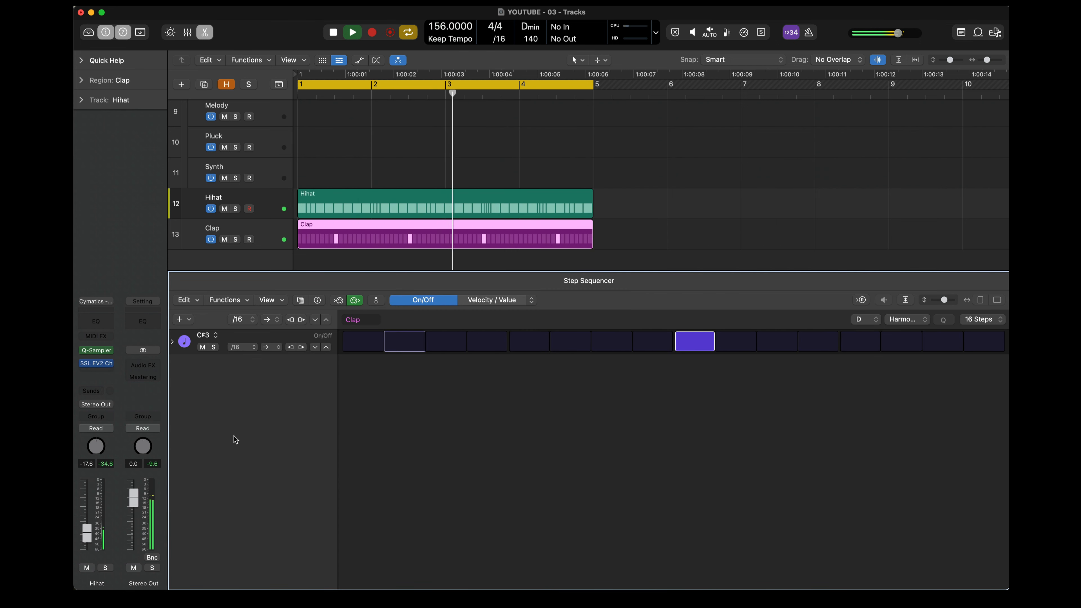
{"action": "key", "text": "shift+super+space"}
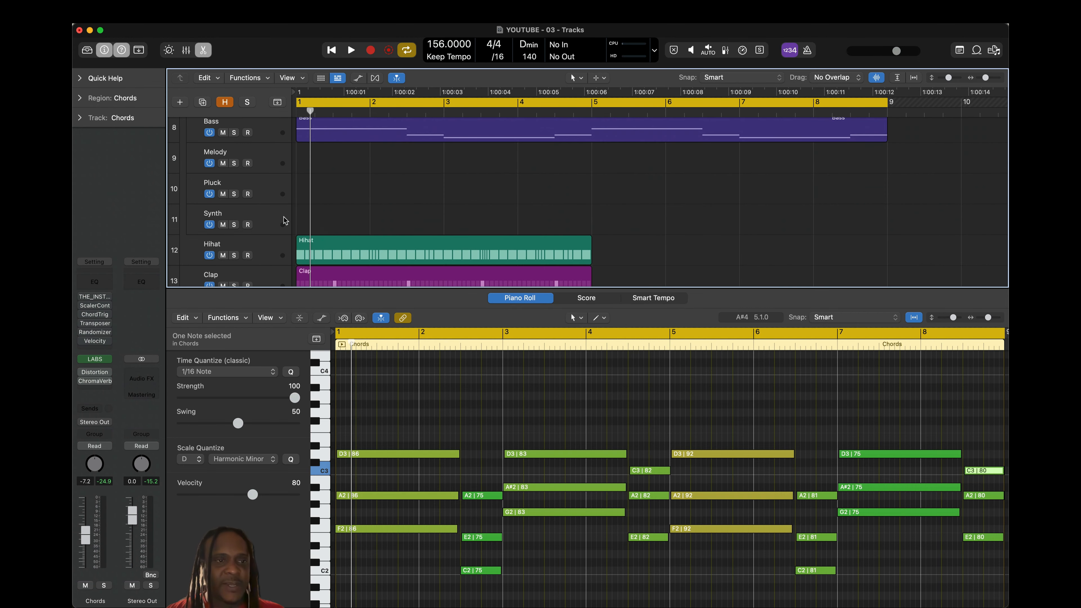
- Select the Synth track, inspect the patch in its Vital instrument and close the plug-in
{"action": "left_click", "coordinate": [272, 214]}
{"action": "left_click", "coordinate": [96, 373]}
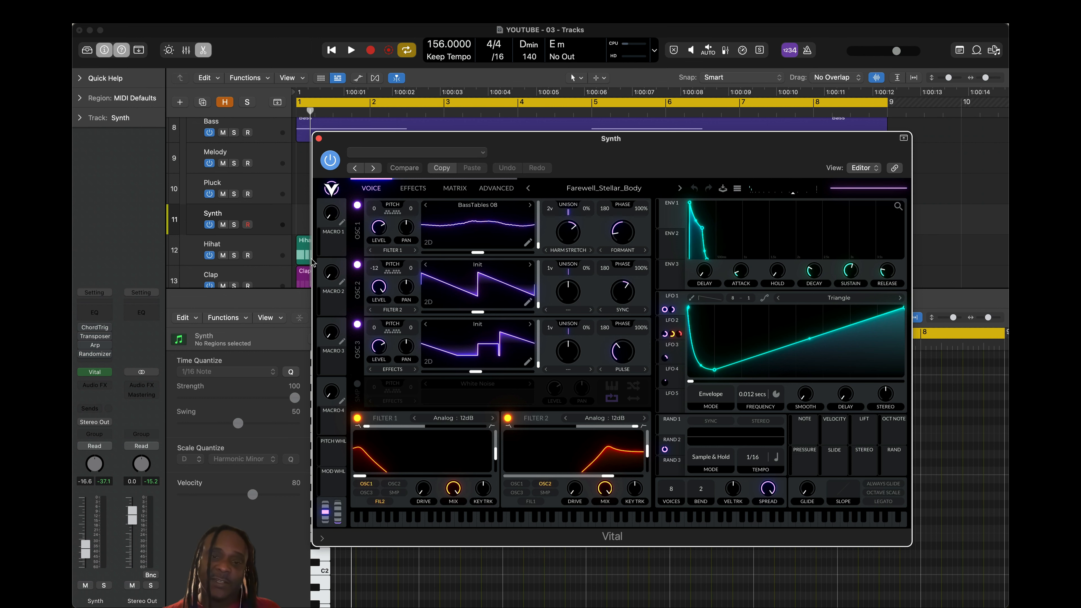
{"action": "left_click", "coordinate": [319, 139]}
- Hide the piano roll and copy the Chords region onto the Synth track at bar 1
{"action": "scroll", "coordinate": [428, 186], "scroll_direction": "up", "scroll_amount": 5}
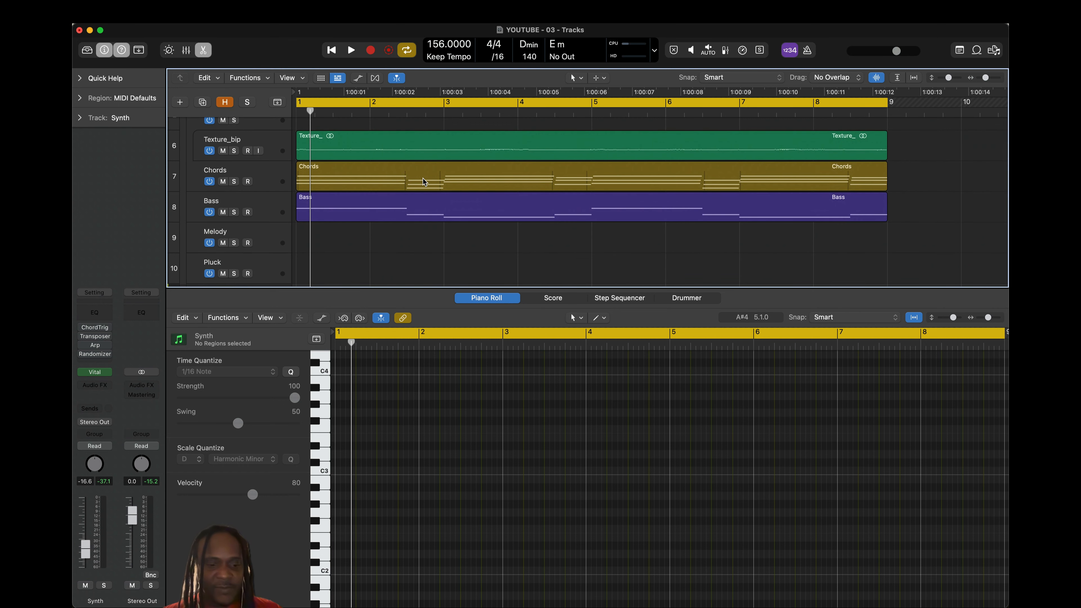
{"action": "key", "text": "e"}
{"action": "left_click_drag", "start_coordinate": [424, 221], "coordinate": [400, 338]}
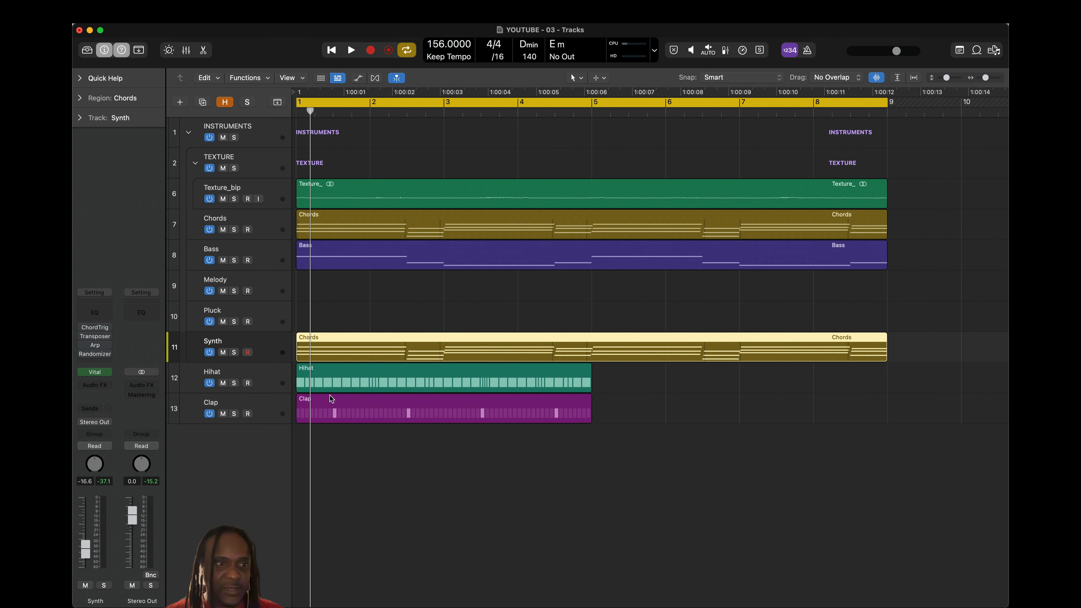
- Enable the Arpeggiator on the Synth track and look through its options and pattern settings
{"action": "left_click", "coordinate": [90, 347]}
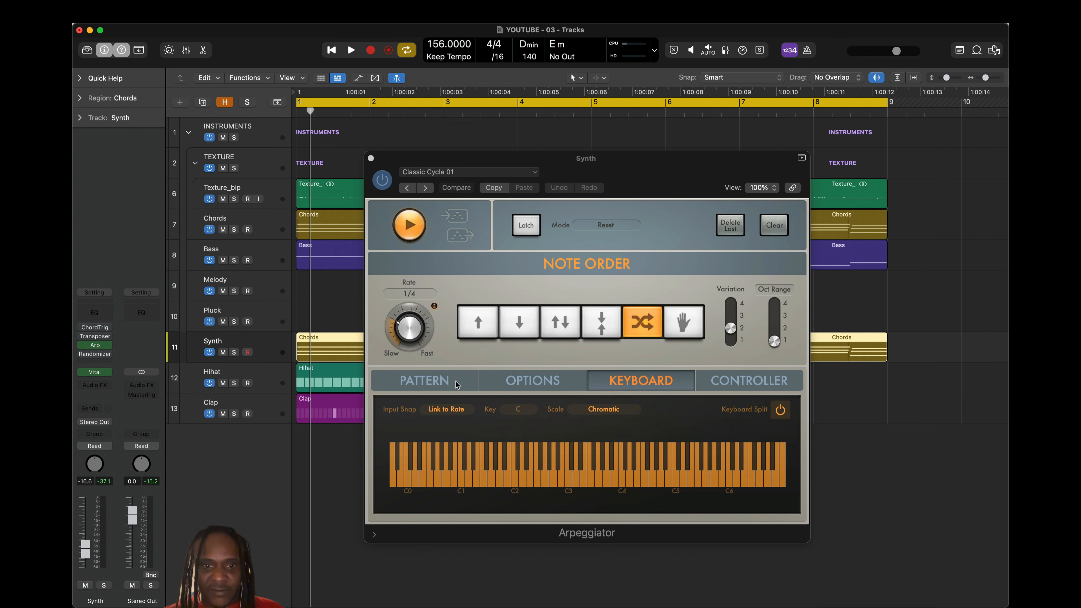
{"action": "left_click", "coordinate": [489, 382]}
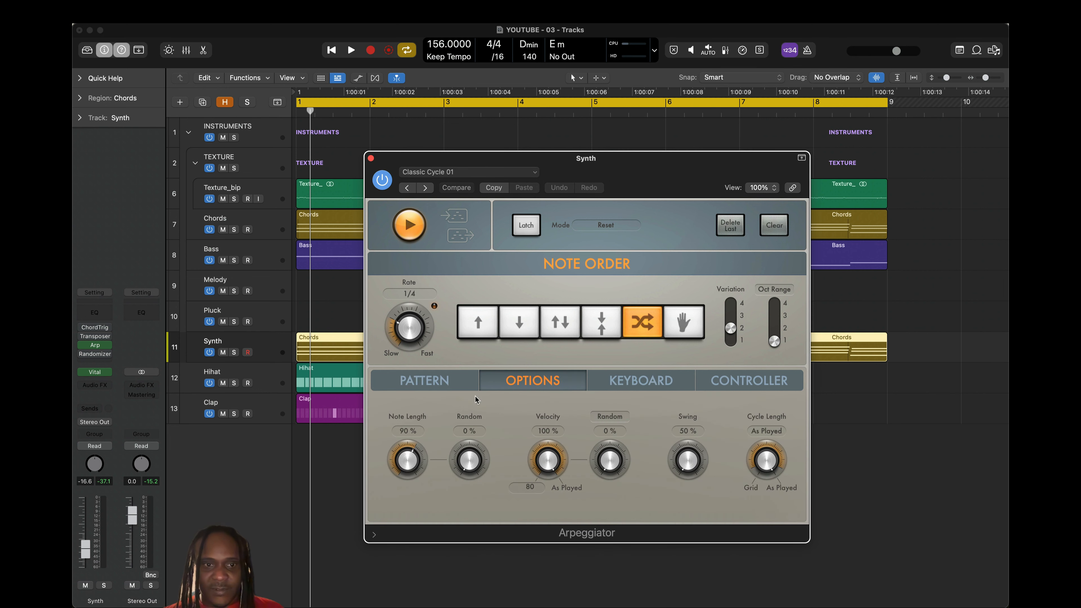
{"action": "left_click", "coordinate": [430, 386]}
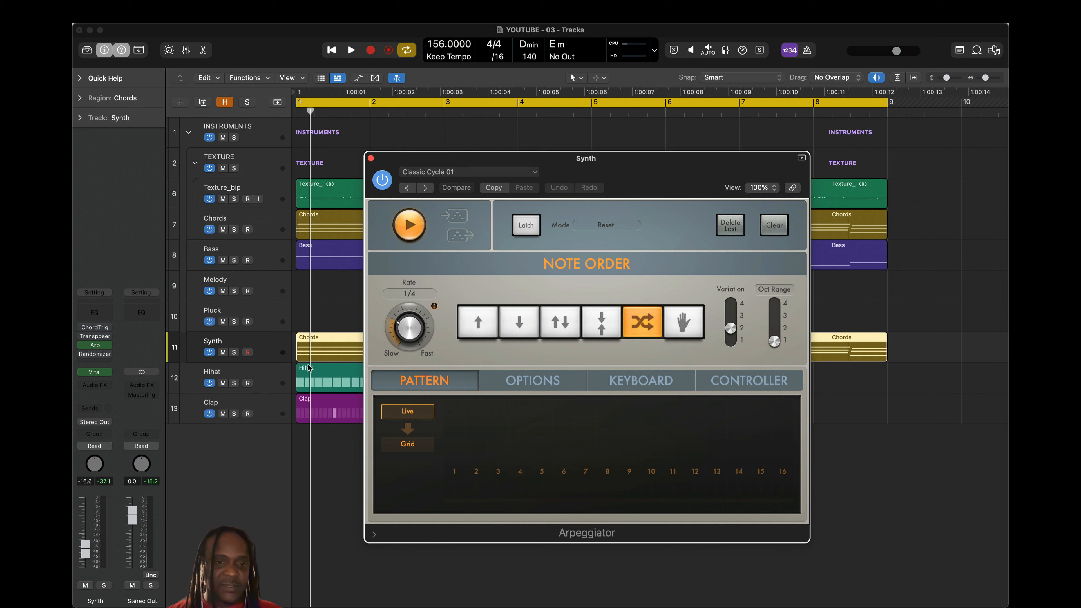
- Enable the Randomizer on the Synth track, listen to the arpeggiated part and close the Arpeggiator
{"action": "left_click", "coordinate": [81, 354]}
{"action": "key", "text": "space"}
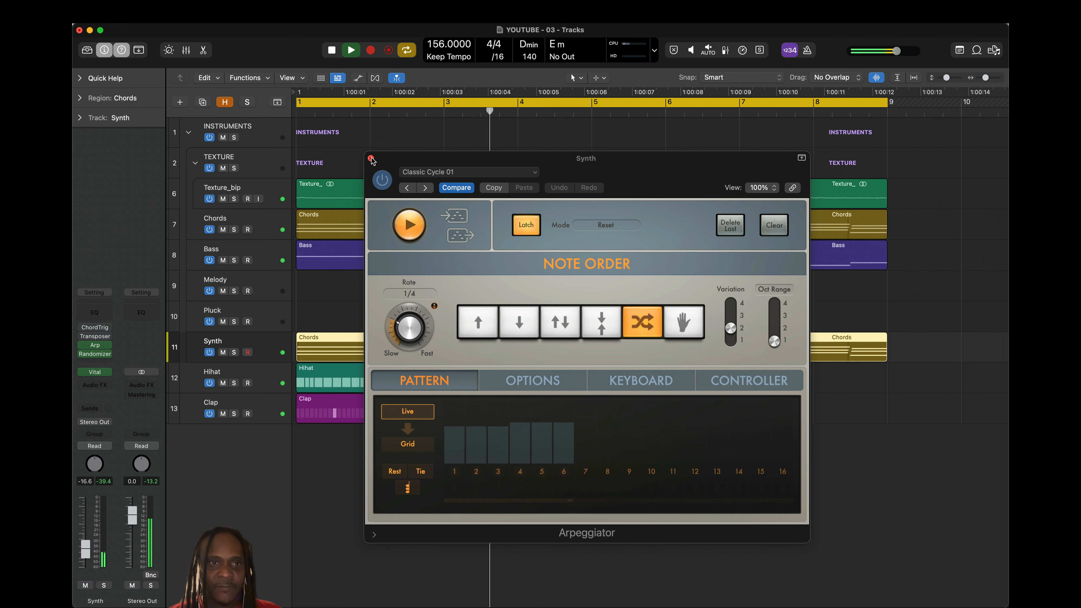
{"action": "left_click", "coordinate": [370, 158]}
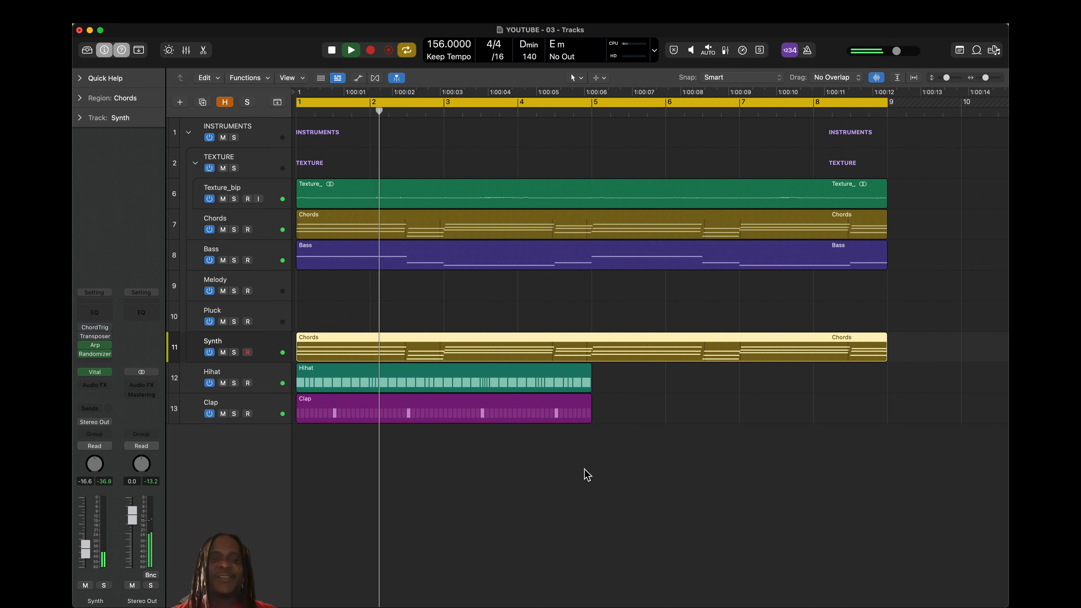
{"action": "key", "text": "space"}
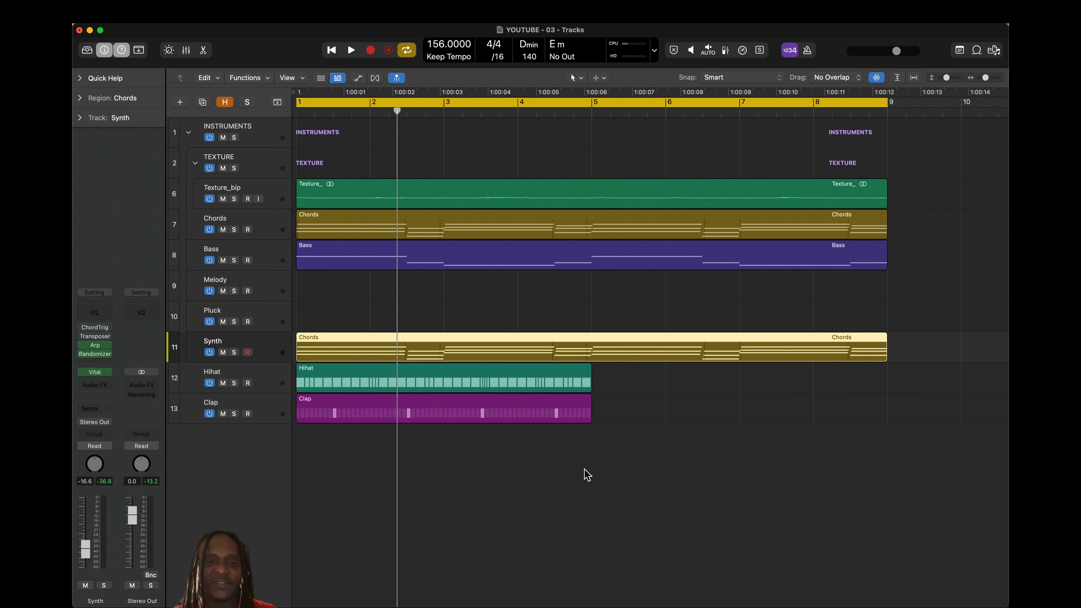
- Transpose all notes of the Synth track's Chords region up one octave and play the beat
{"action": "double_click", "coordinate": [559, 355]}
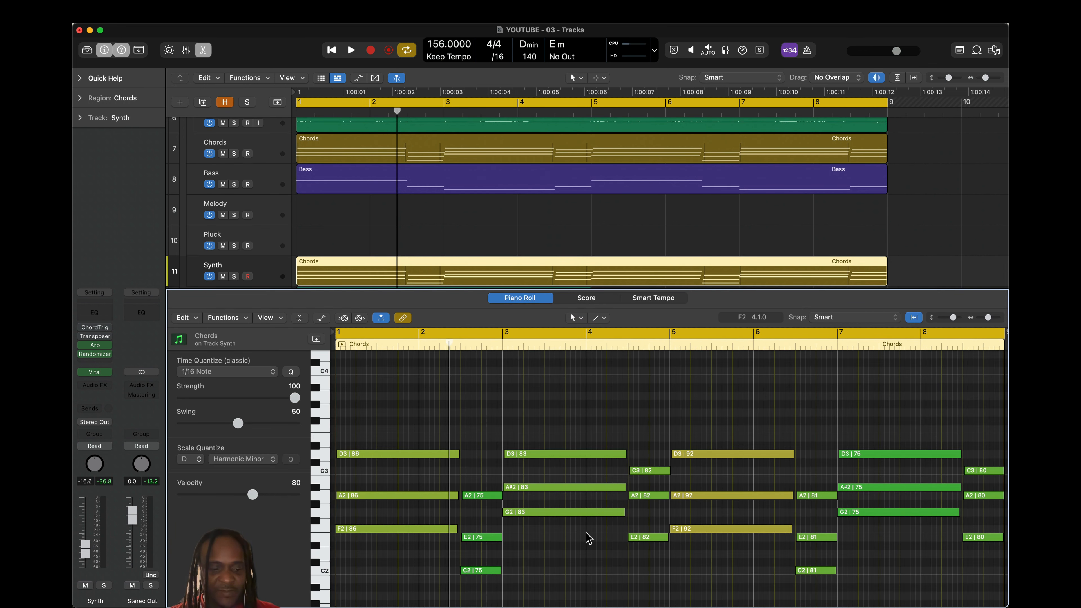
{"action": "key", "text": "super+a"}
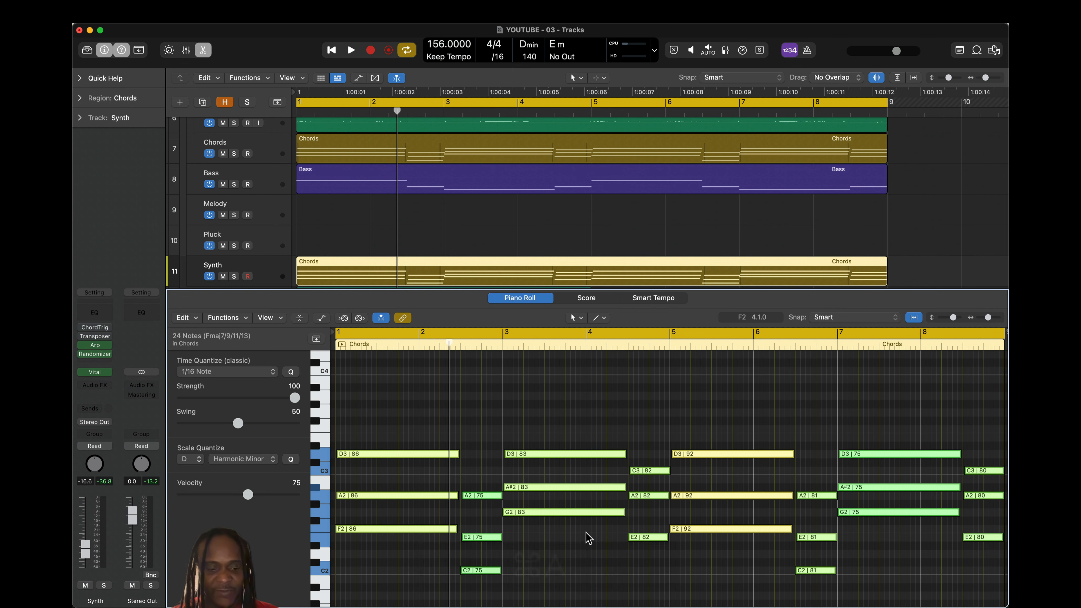
{"action": "key", "text": "alt+shift+Up"}
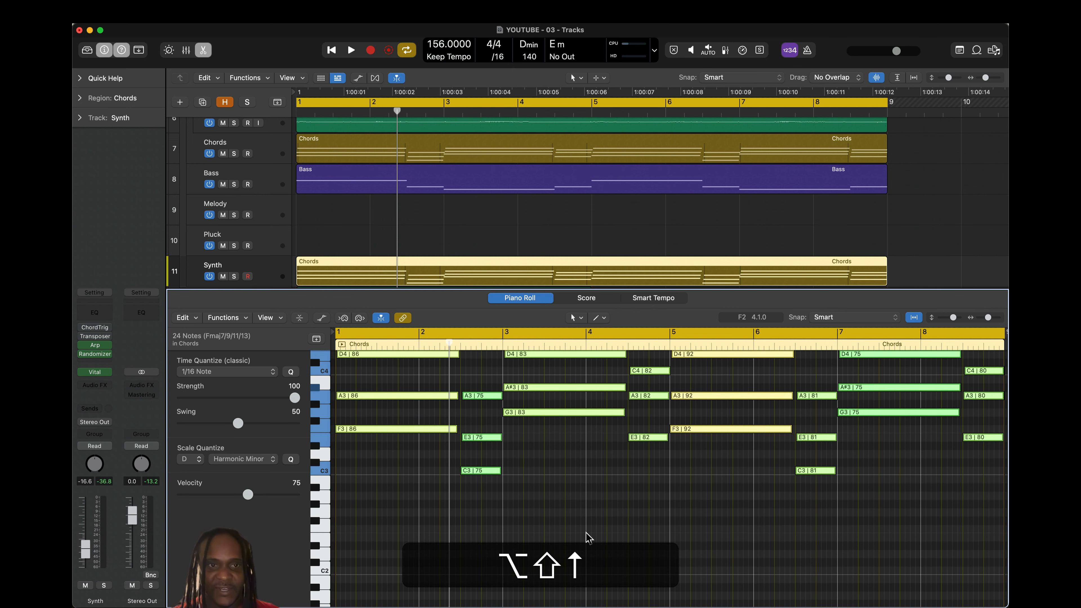
{"action": "key", "text": "space"}
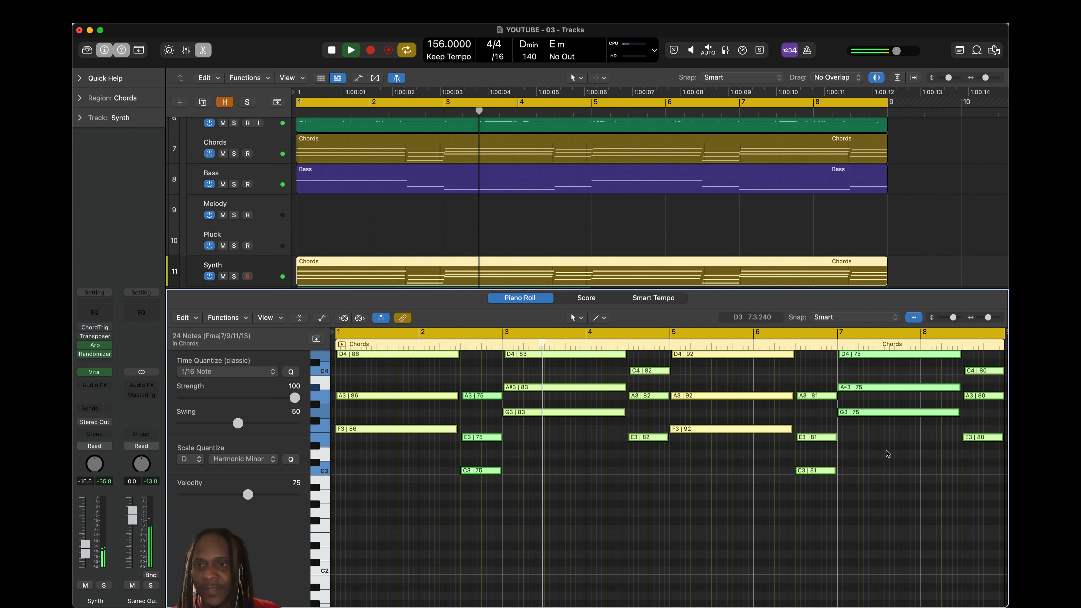
- Raise the E3 note of the final chord in bar 8 by one octave to E4, and stop playback
{"action": "scroll", "coordinate": [887, 454], "scroll_direction": "up", "scroll_amount": 5}
{"action": "left_click", "coordinate": [975, 535]}
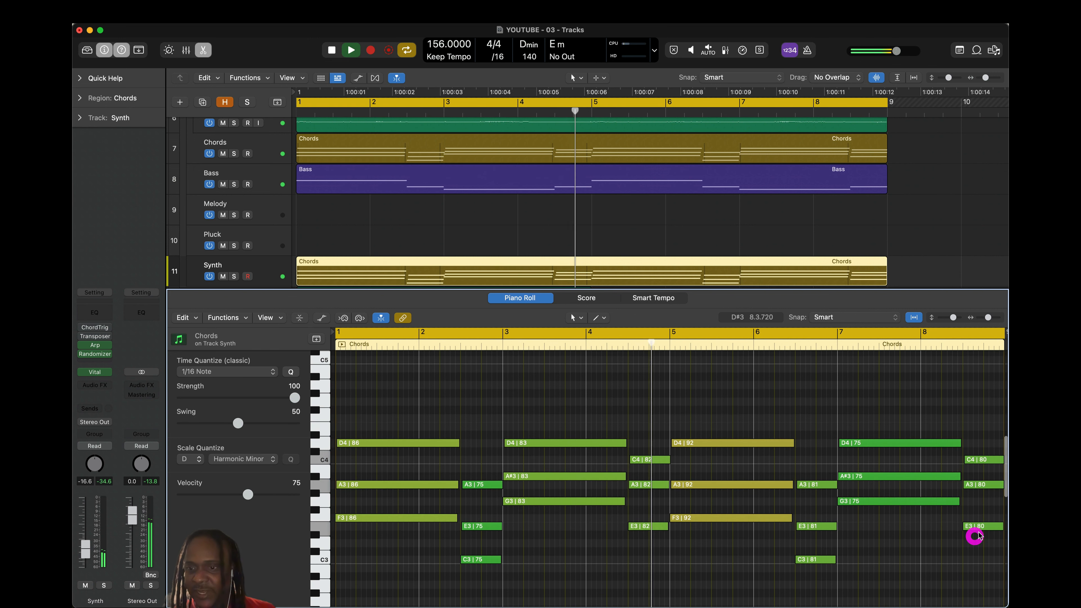
{"action": "left_click", "coordinate": [981, 527]}
{"action": "key", "text": "alt+shift+Up"}
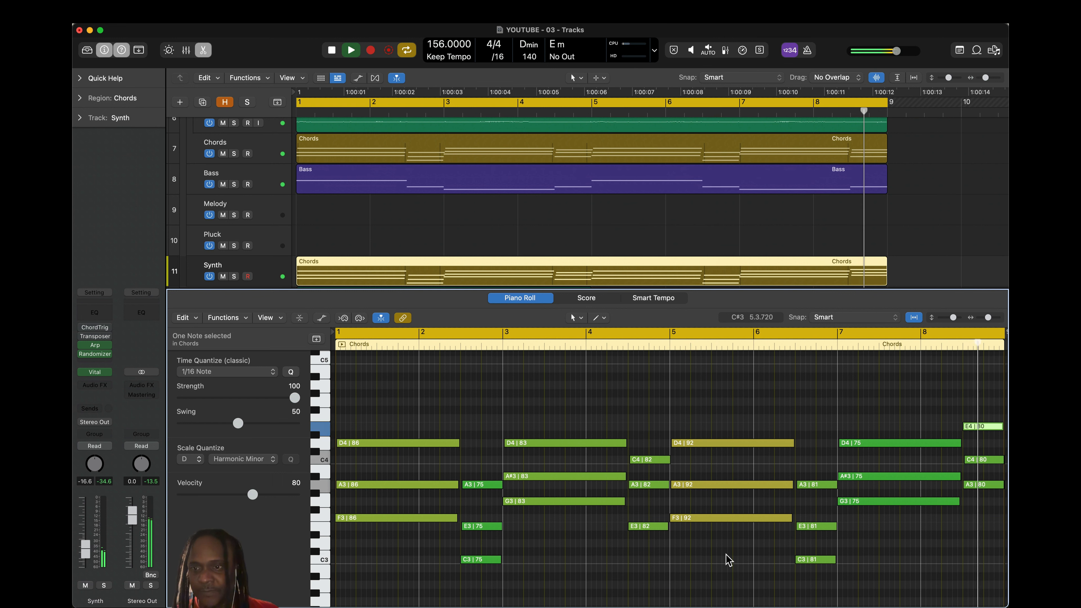
{"action": "key", "text": "space"}
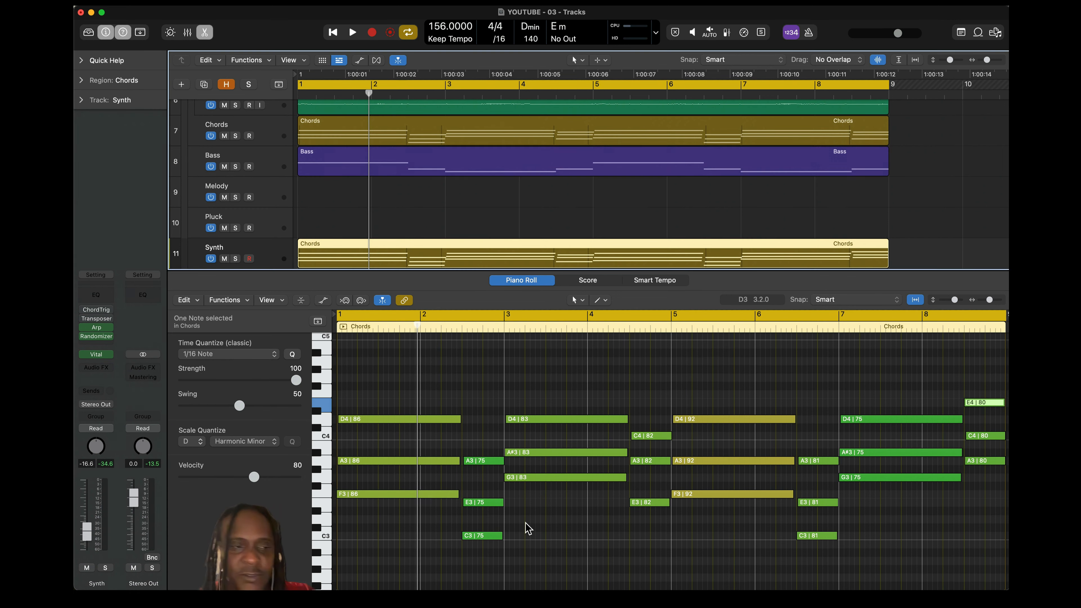
- Add the Midi FX Freeze plug-in after the Randomizer on the Synth track and move its window aside
{"action": "left_click", "coordinate": [110, 346]}
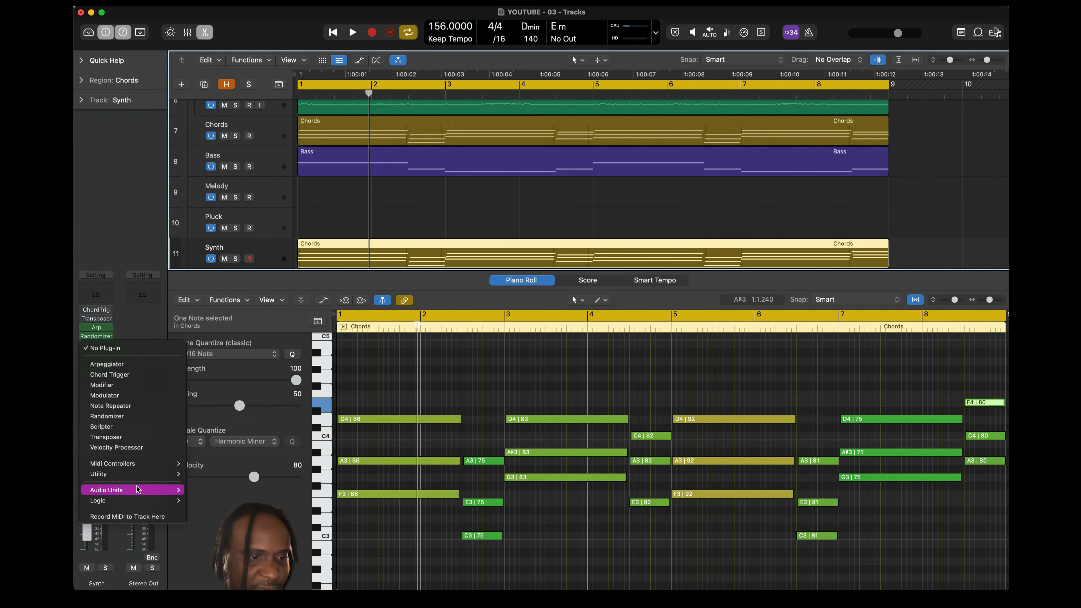
{"action": "mouse_move", "coordinate": [170, 463]}
{"action": "left_click", "coordinate": [219, 466]}
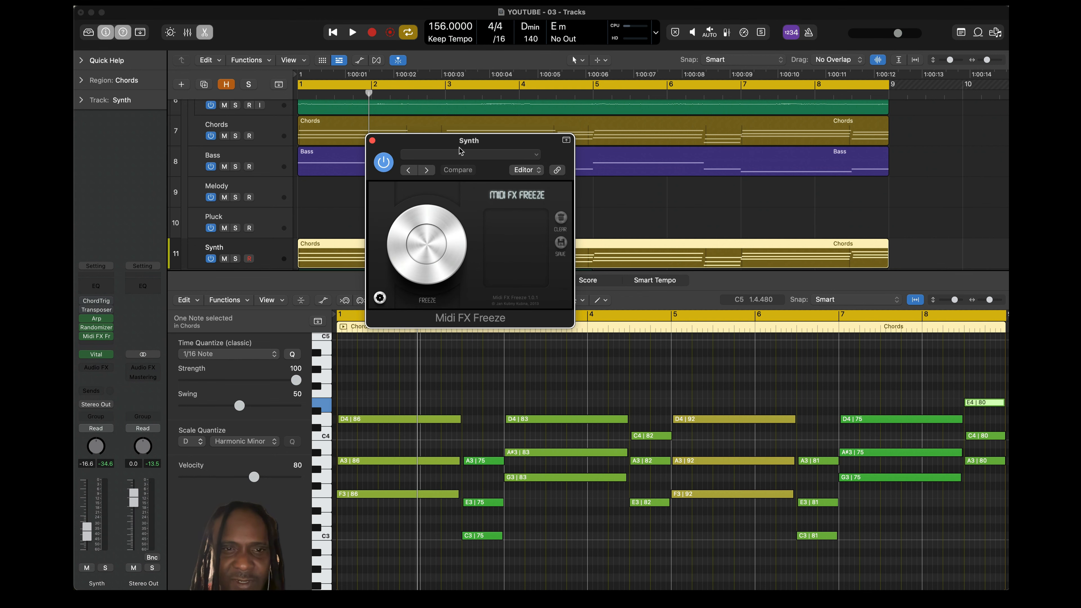
{"action": "left_click_drag", "start_coordinate": [461, 152], "coordinate": [598, 191]}
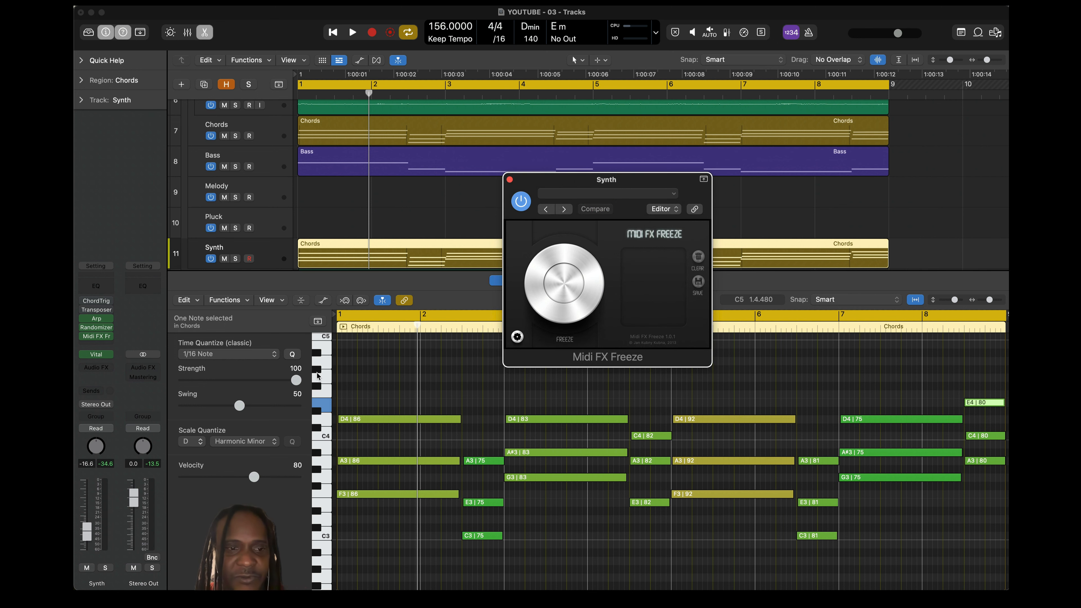
- Set the Randomizer's lower input range to 69 and place its window beside the Arpeggiator
{"action": "left_click", "coordinate": [97, 319]}
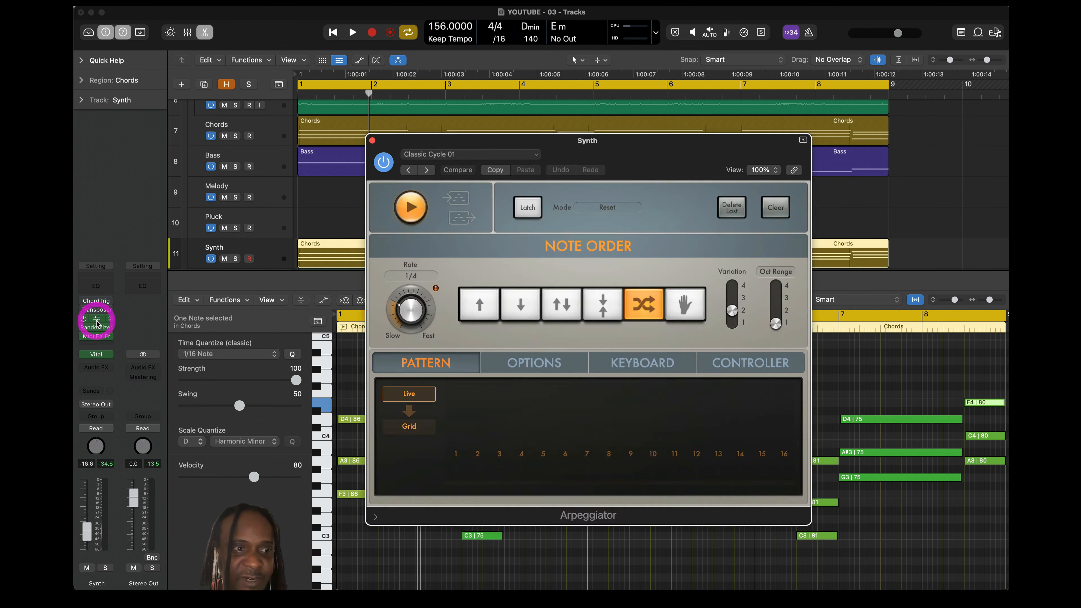
{"action": "left_click", "coordinate": [97, 328]}
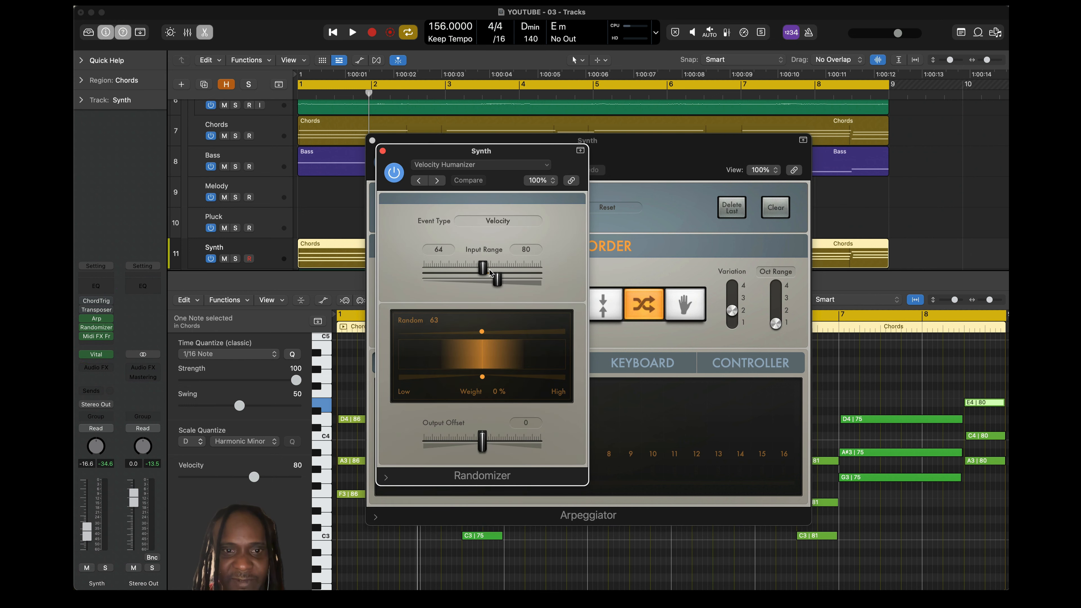
{"action": "left_click_drag", "start_coordinate": [484, 275], "coordinate": [486, 274]}
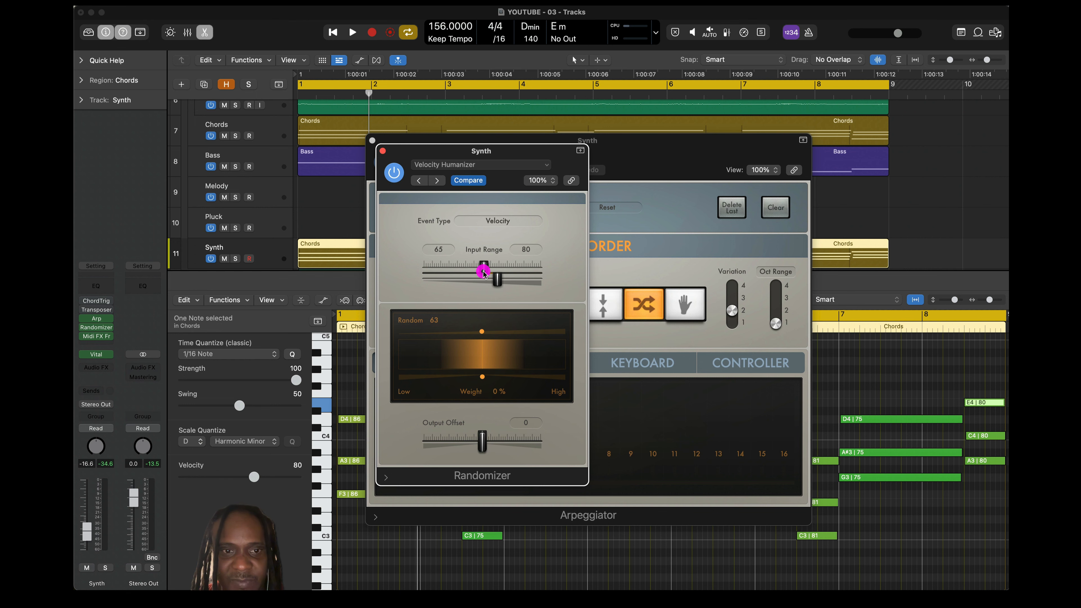
{"action": "left_click_drag", "start_coordinate": [518, 155], "coordinate": [456, 159]}
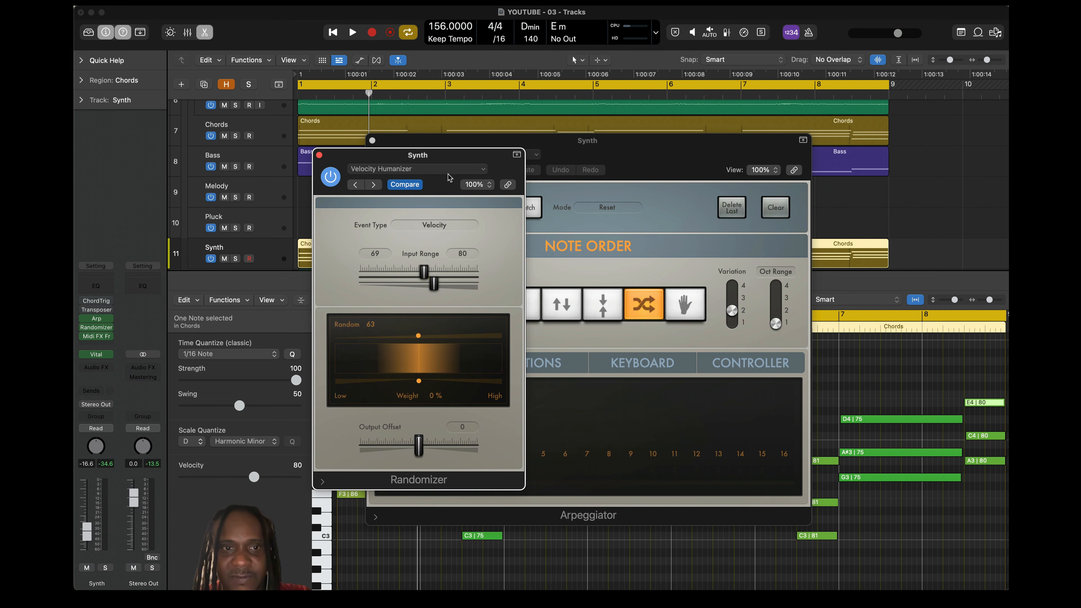
{"action": "left_click_drag", "start_coordinate": [458, 156], "coordinate": [366, 164]}
{"action": "left_click_drag", "start_coordinate": [592, 144], "coordinate": [701, 141]}
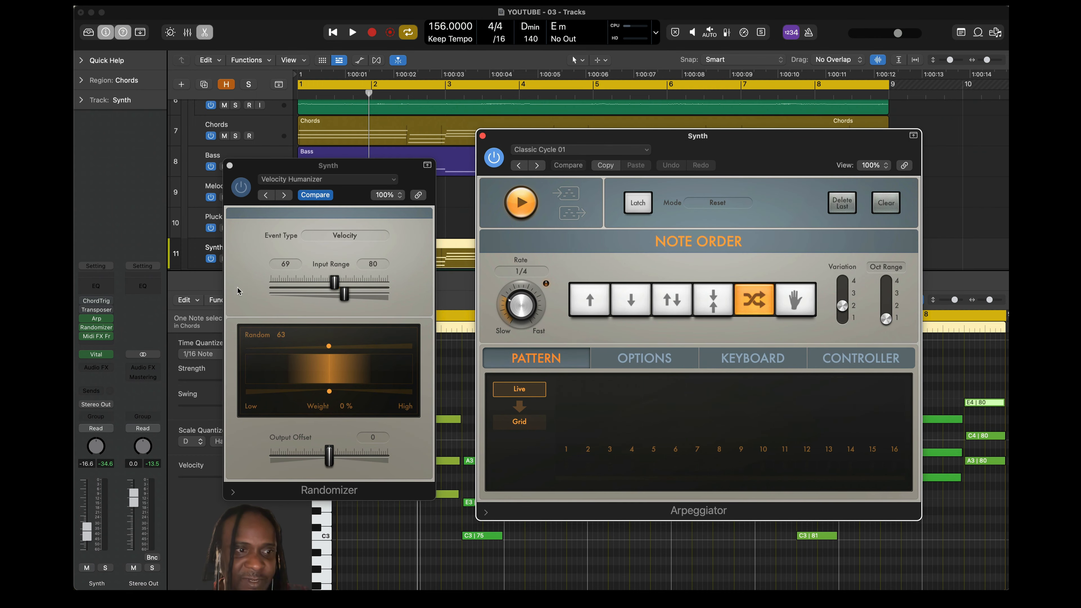
- Move the Randomizer window clear of Midi FX Freeze, arm its freeze recording and start playback
{"action": "left_click", "coordinate": [97, 336]}
{"action": "left_click_drag", "start_coordinate": [334, 171], "coordinate": [841, 210]}
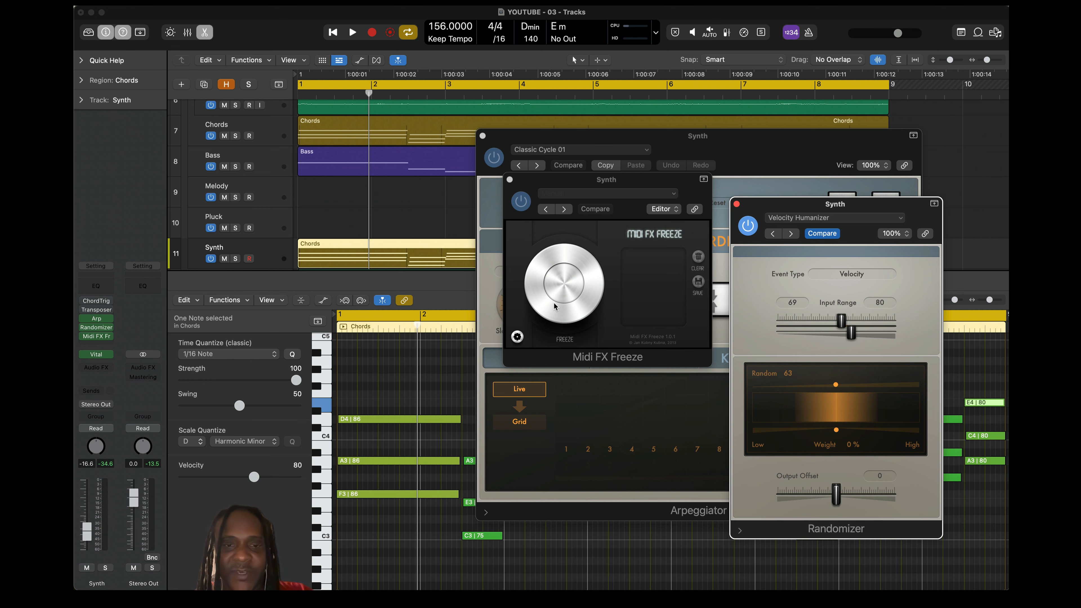
{"action": "left_click", "coordinate": [580, 307]}
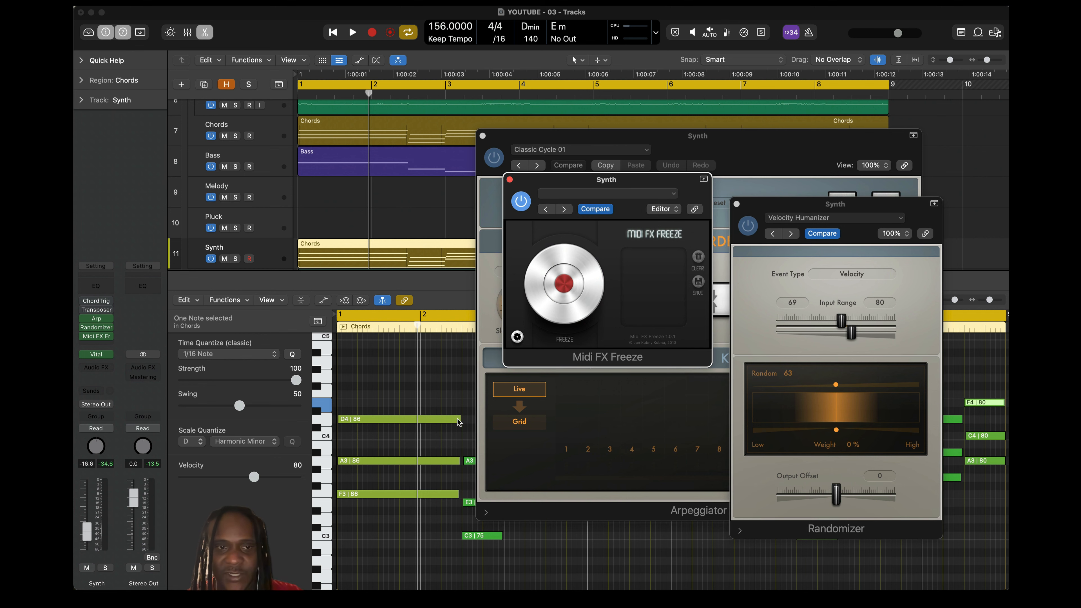
{"action": "key", "text": "space"}
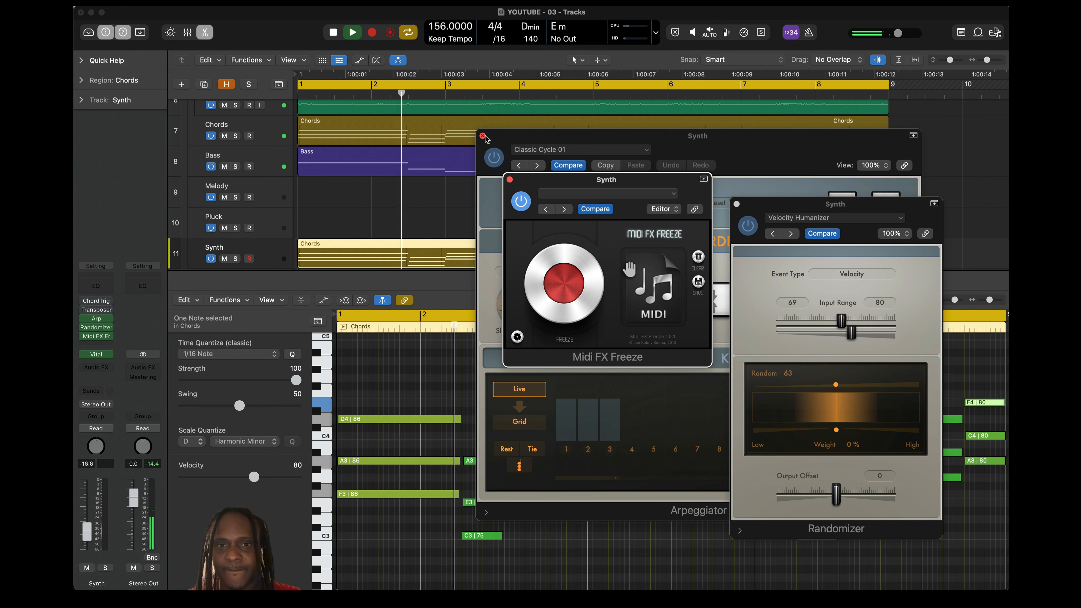
- Close the Randomizer and Arpeggiator windows, and end the freeze recording and playback after the loop is captured
{"action": "left_click_drag", "start_coordinate": [558, 177], "coordinate": [266, 224]}
{"action": "left_click", "coordinate": [727, 199]}
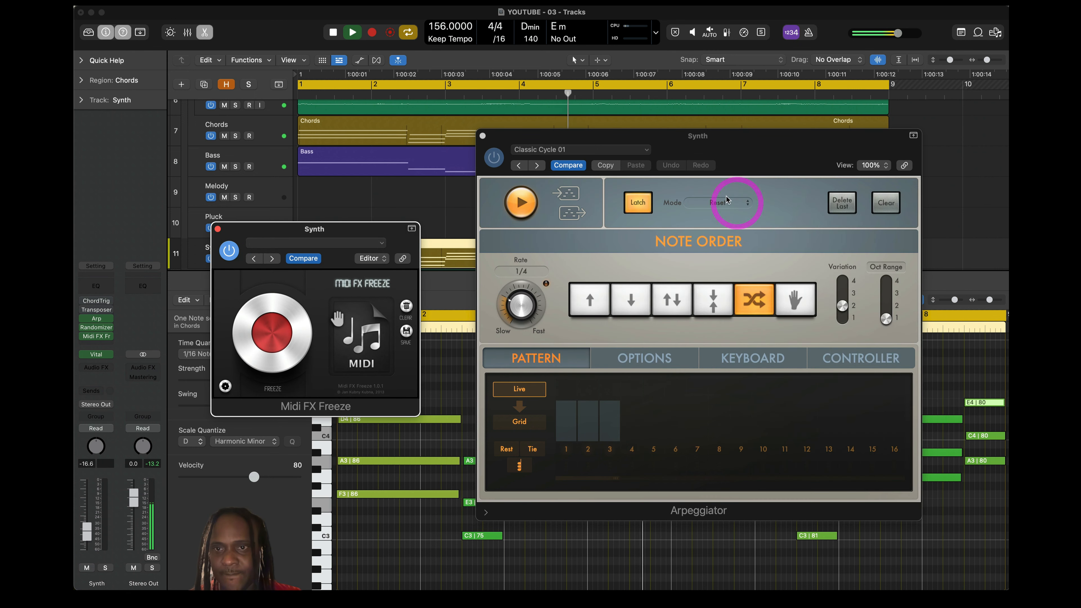
{"action": "left_click", "coordinate": [483, 136]}
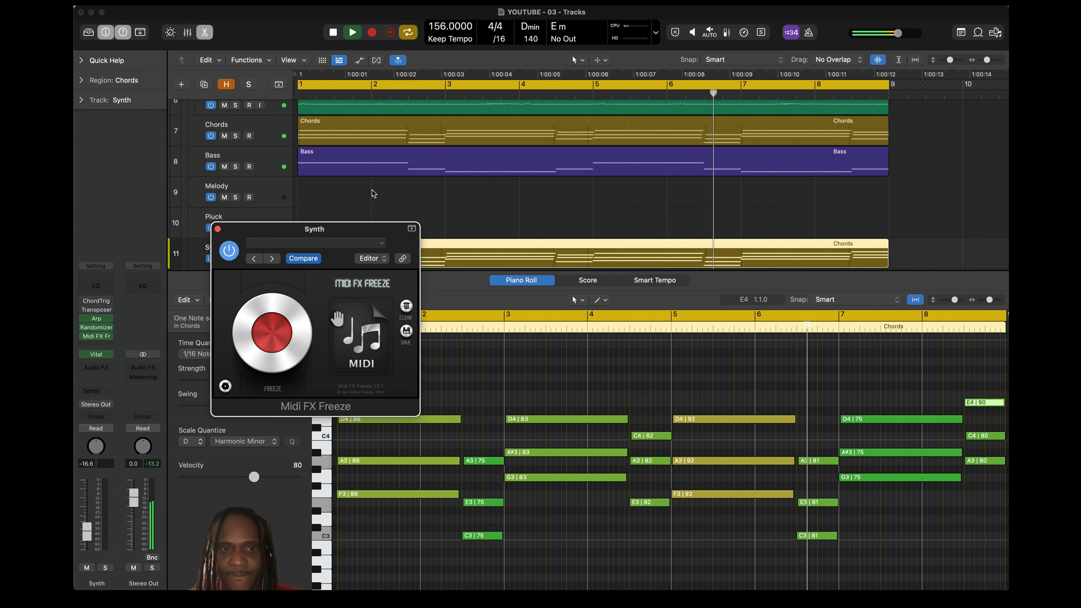
{"action": "left_click", "coordinate": [272, 333]}
{"action": "key", "text": "space"}
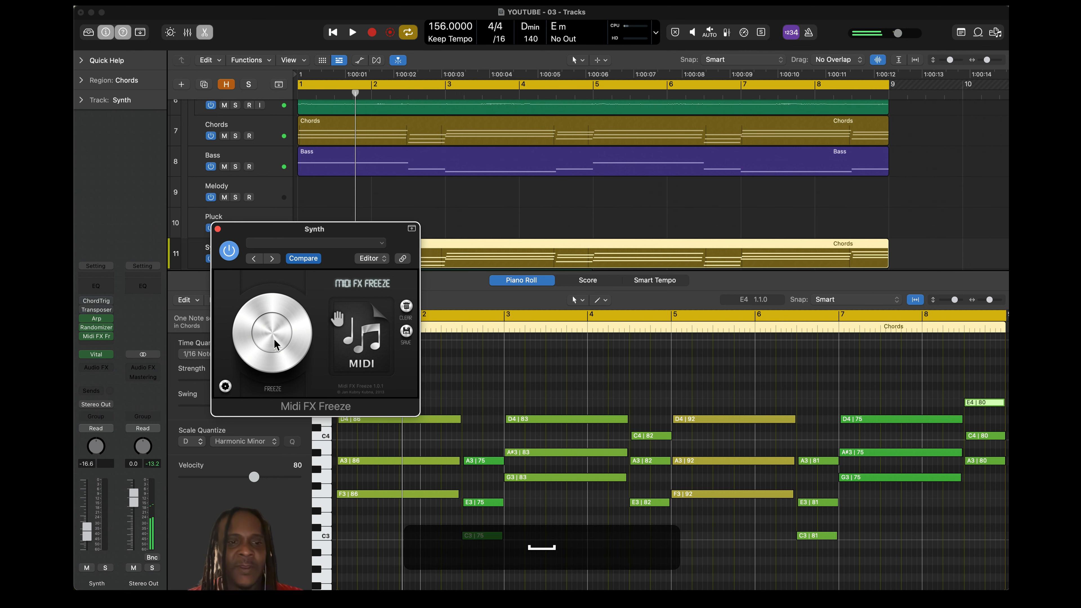
- Import the captured MIDI onto the Synth track at bar 10 without tempo information, bypass the MIDI effects and close Midi FX Freeze
{"action": "left_click_drag", "start_coordinate": [361, 340], "coordinate": [963, 250]}
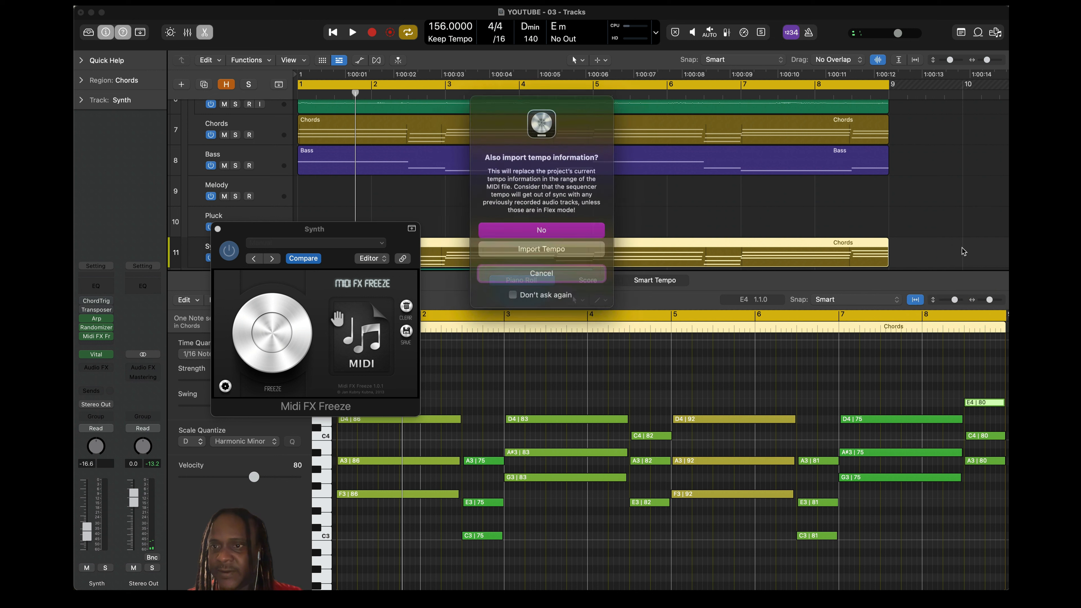
{"action": "left_click", "coordinate": [523, 238]}
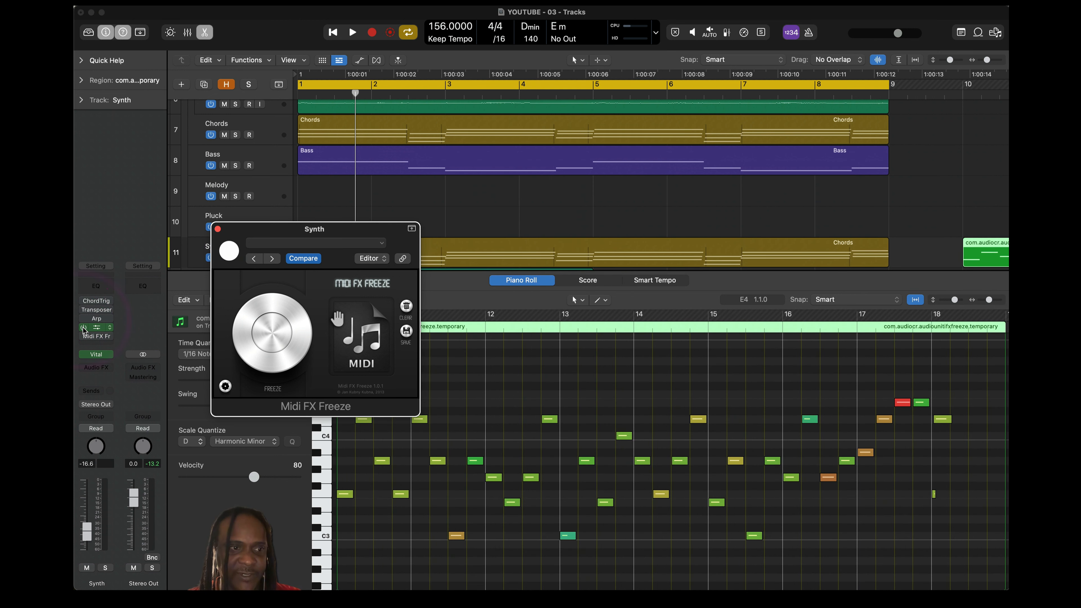
{"action": "left_click", "coordinate": [218, 229]}
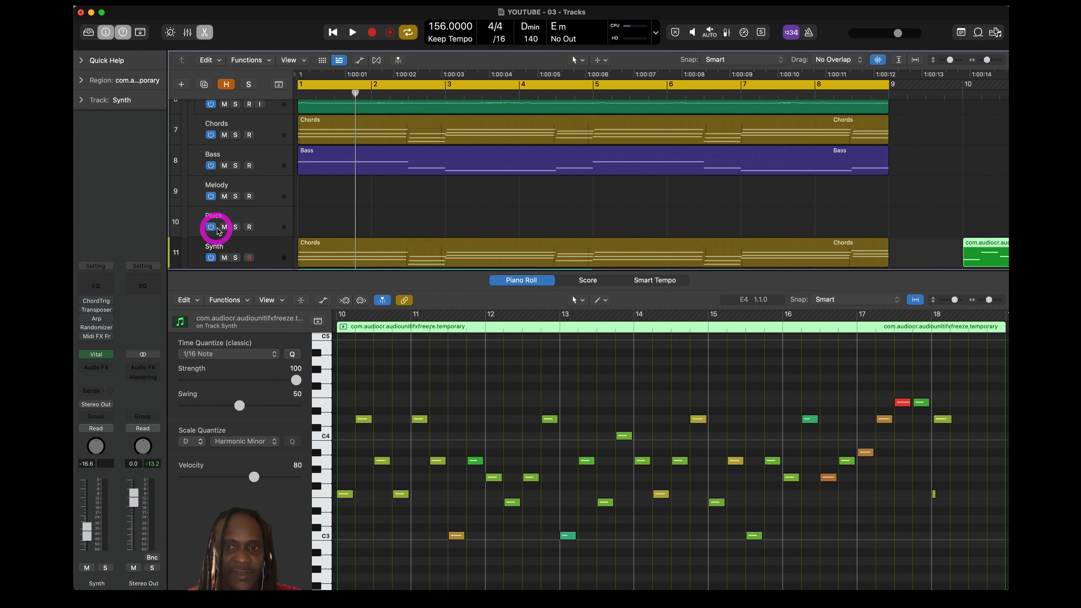
- Replace the Synth track's Chords region with the captured MIDI region, starting at bar 1
{"action": "left_click", "coordinate": [555, 252]}
{"action": "key", "text": "BackSpace"}
{"action": "left_click_drag", "start_coordinate": [1003, 251], "coordinate": [312, 252]}
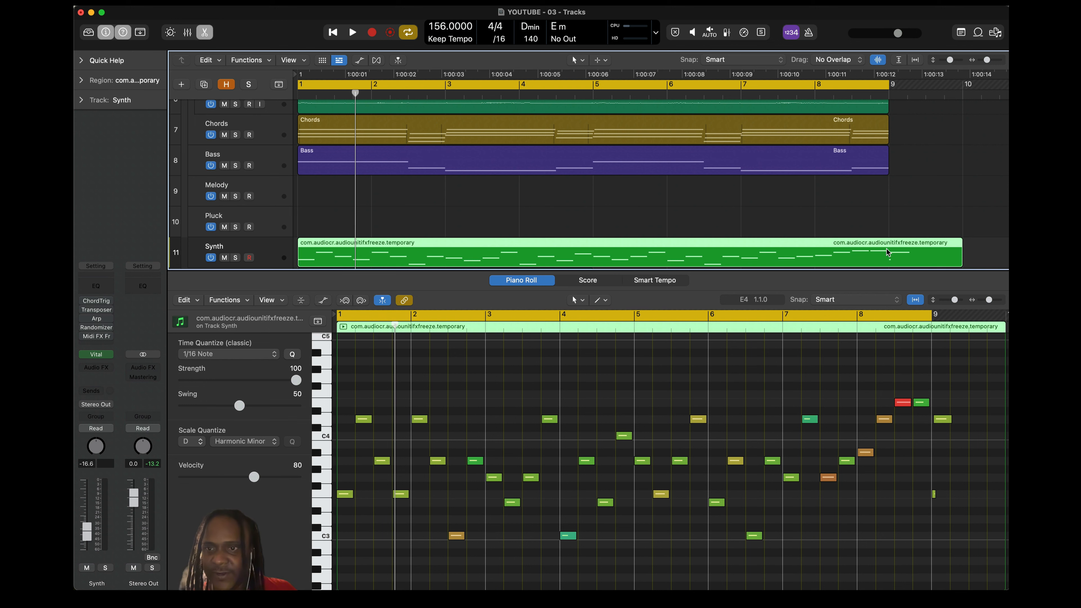
- Delete the two leftover notes past bar 9, trim the captured Synth region to end at bar 9, and play the result
{"action": "left_click_drag", "start_coordinate": [941, 397], "coordinate": [938, 467]}
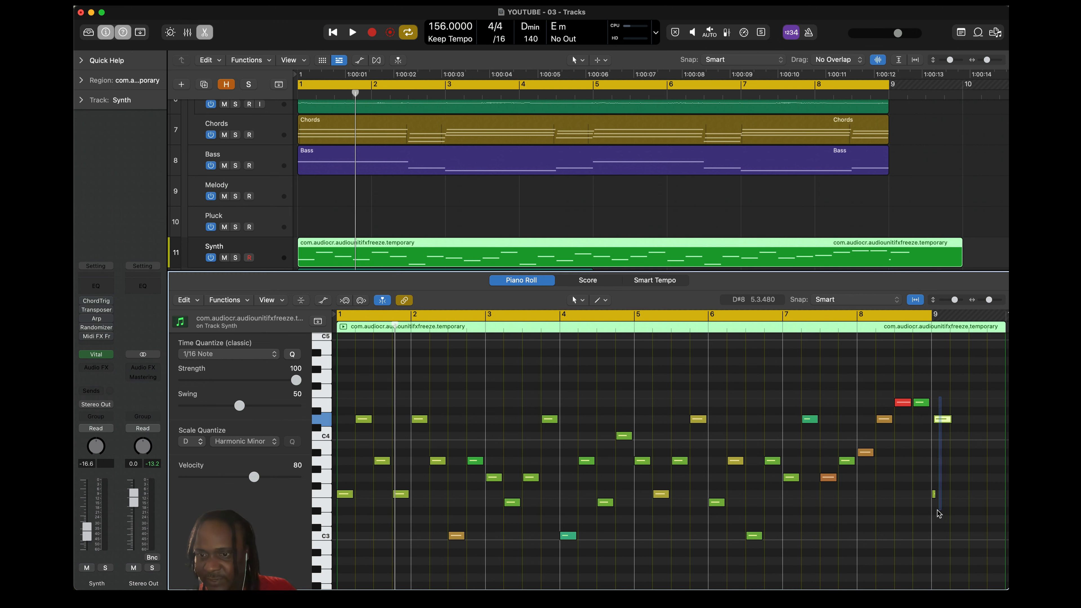
{"action": "left_click_drag", "start_coordinate": [940, 514], "coordinate": [934, 421]}
{"action": "key", "text": "BackSpace"}
{"action": "left_click_drag", "start_coordinate": [1003, 416], "coordinate": [847, 415]}
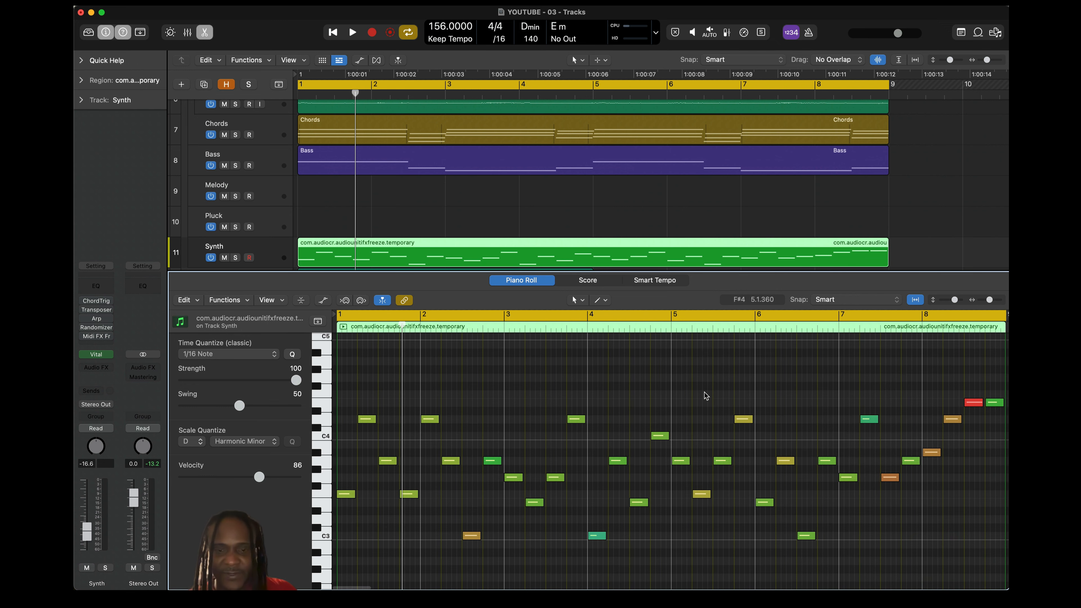
{"action": "key", "text": "space"}
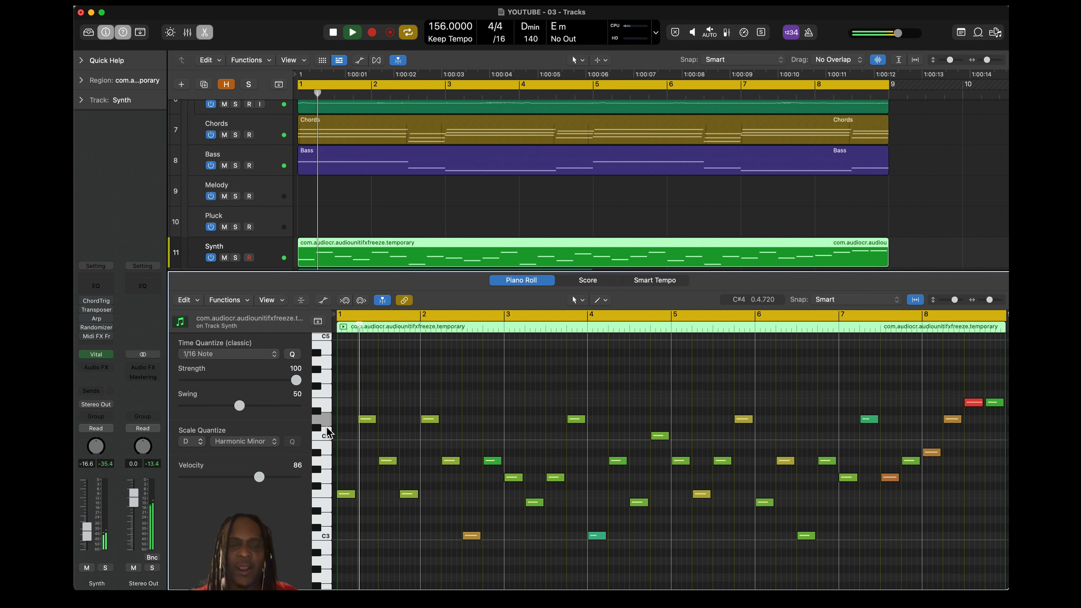
{"action": "key", "text": "space"}
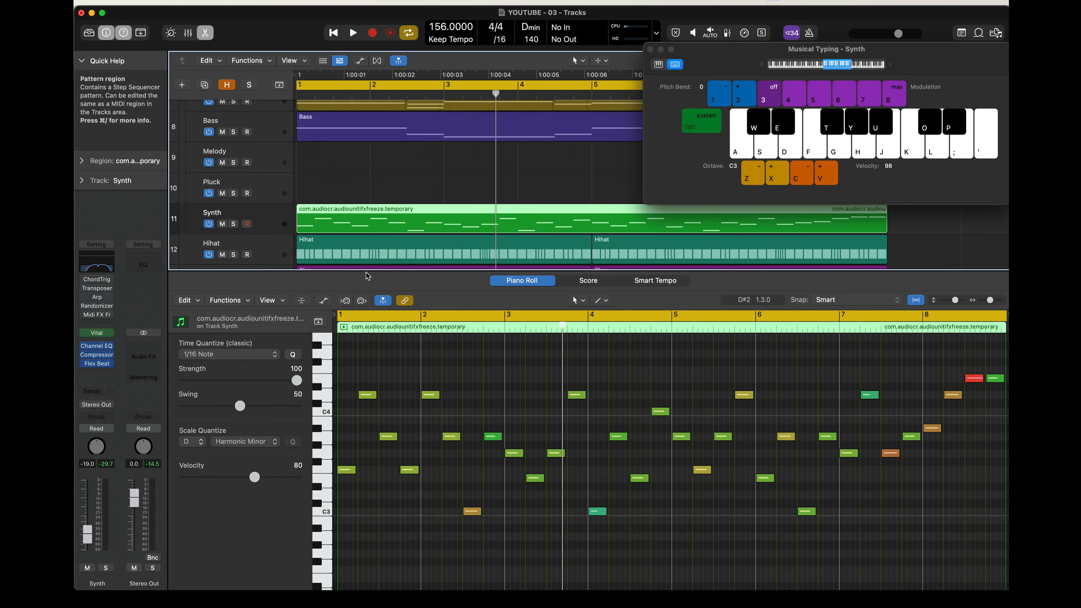
- Select the Melody track, review its Vital synth and Transposer settings, and close both plug-in windows
{"action": "left_click", "coordinate": [255, 139]}
{"action": "left_click", "coordinate": [259, 162]}
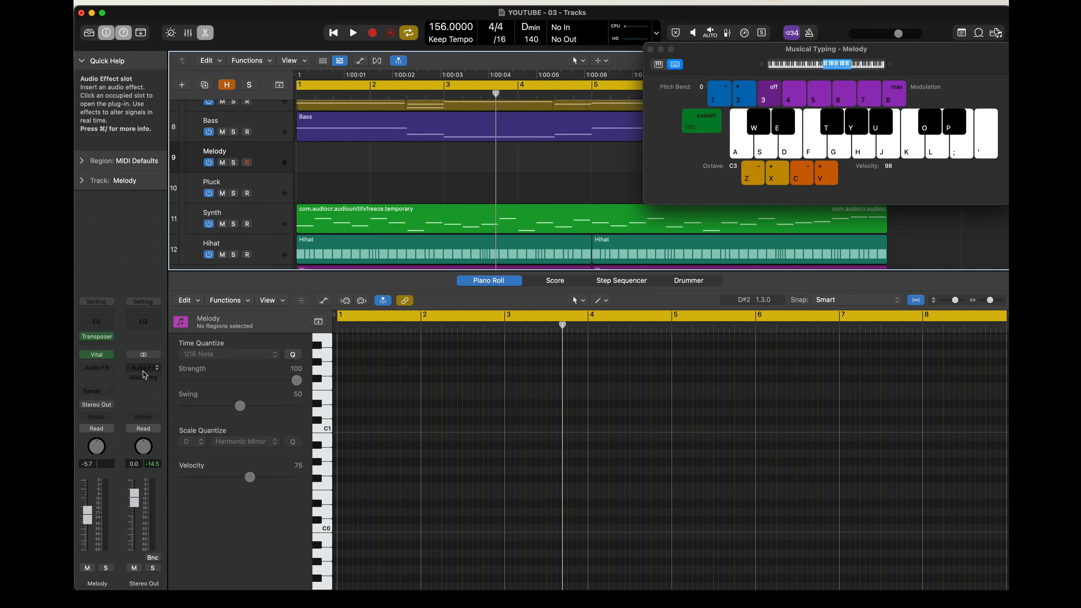
{"action": "left_click", "coordinate": [96, 354]}
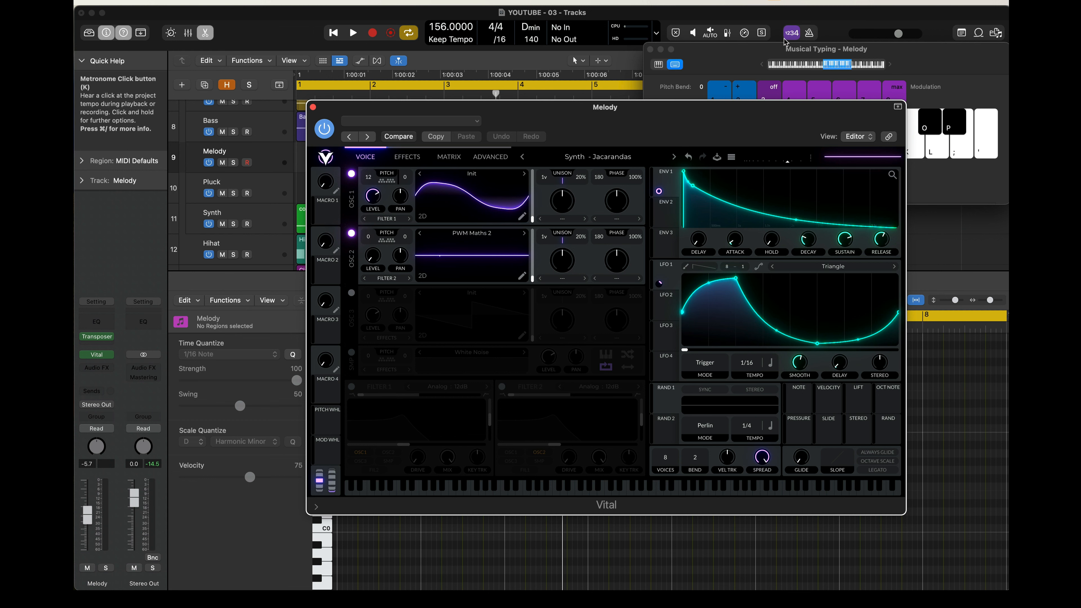
{"action": "left_click", "coordinate": [726, 51]}
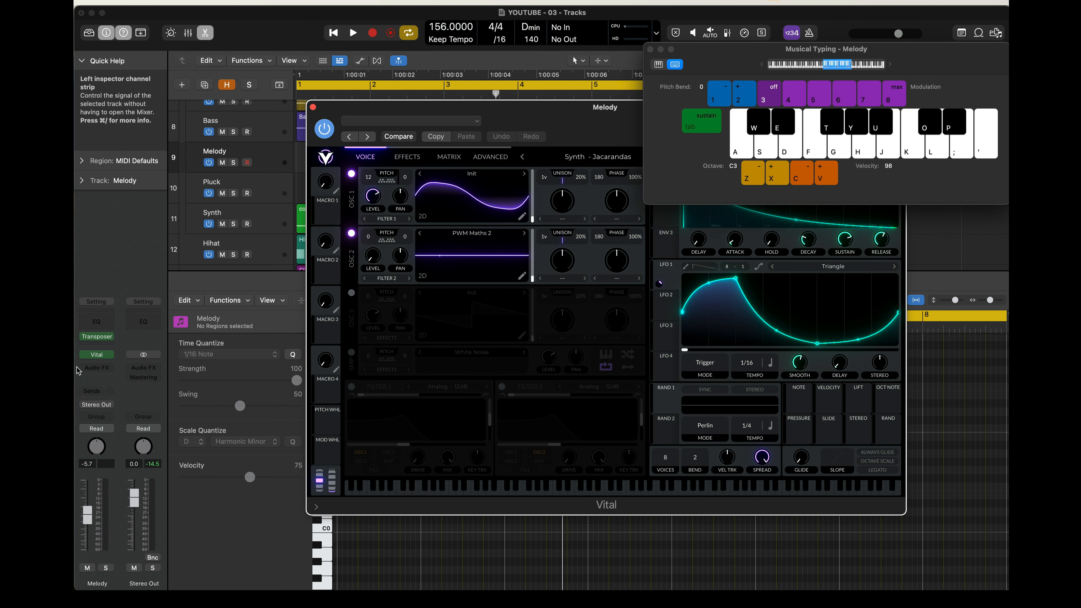
{"action": "left_click", "coordinate": [94, 339]}
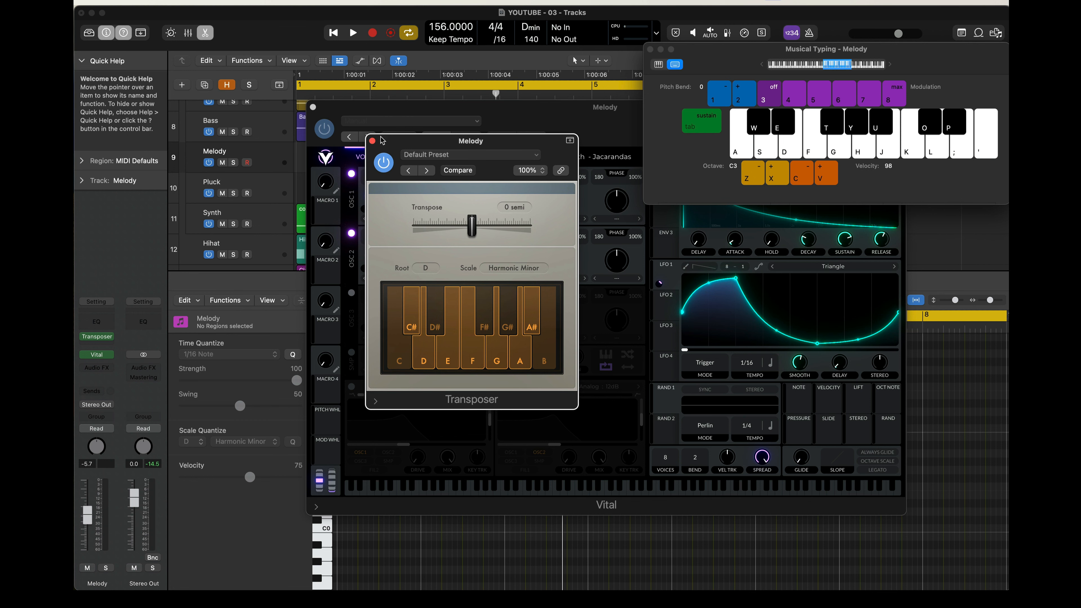
{"action": "left_click", "coordinate": [372, 141]}
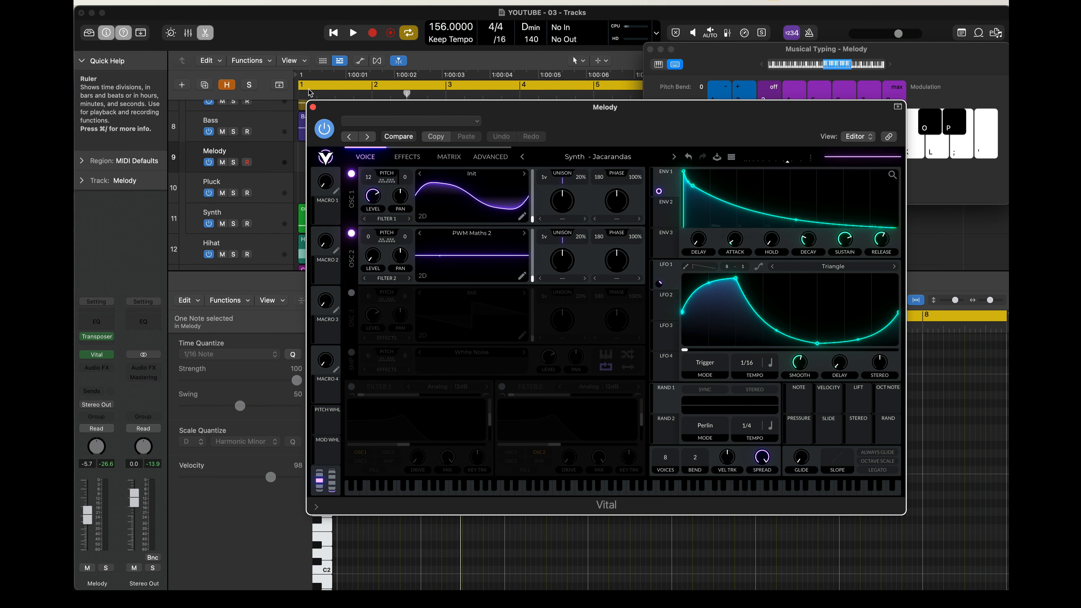
{"action": "left_click", "coordinate": [313, 107]}
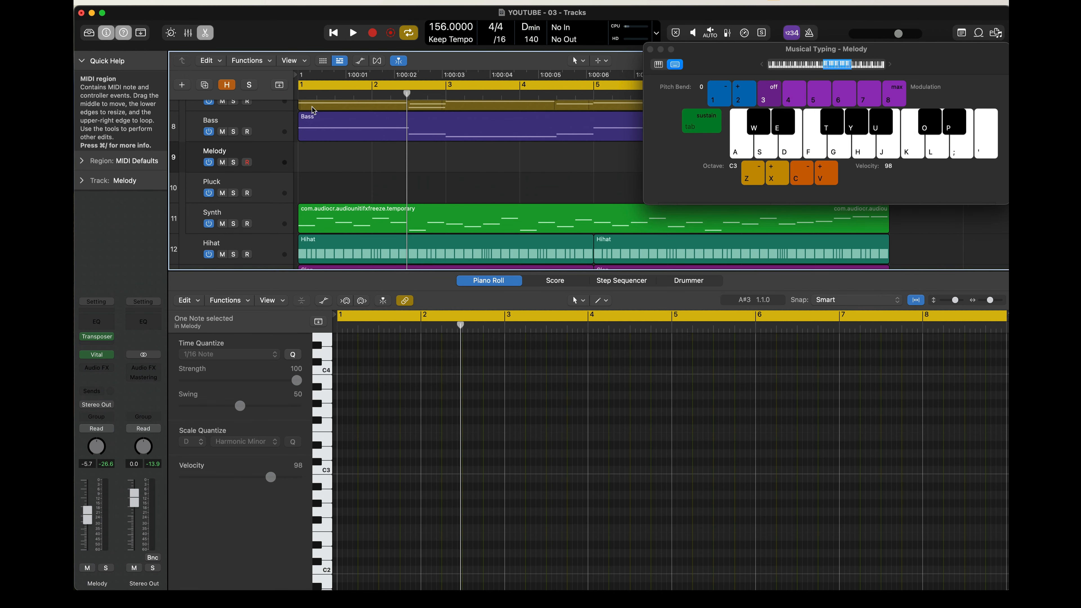
- Record an eight-bar melody on the Melody track from a repeating D, G, B, A figure, and play it back
{"action": "key", "text": "r"}
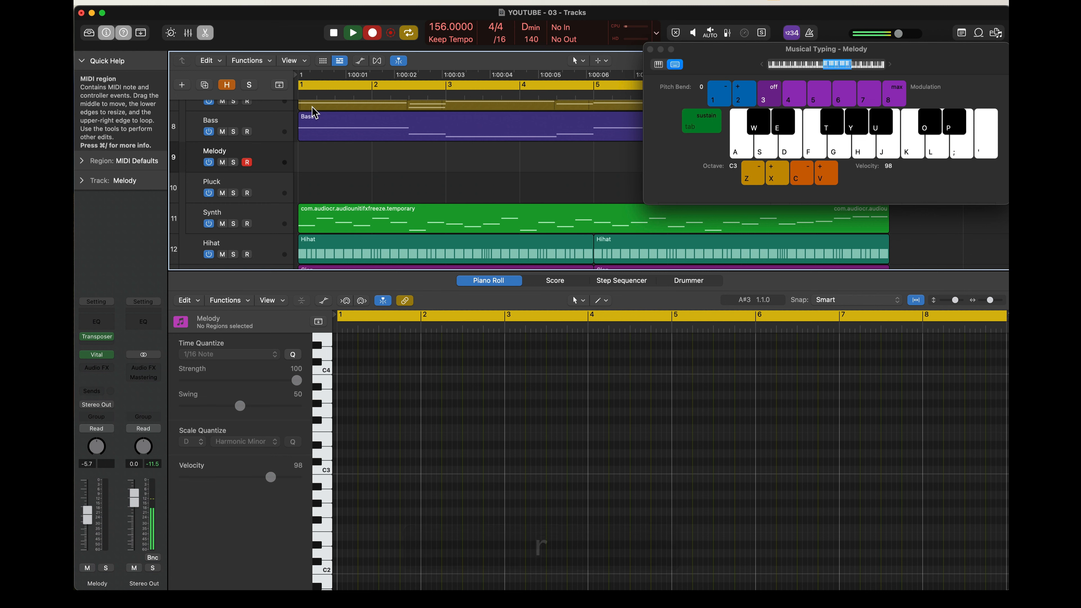
{"action": "key", "text": "s"}
{"action": "key", "text": "g"}
{"action": "key", "text": "j"}
{"action": "key", "text": "h"}
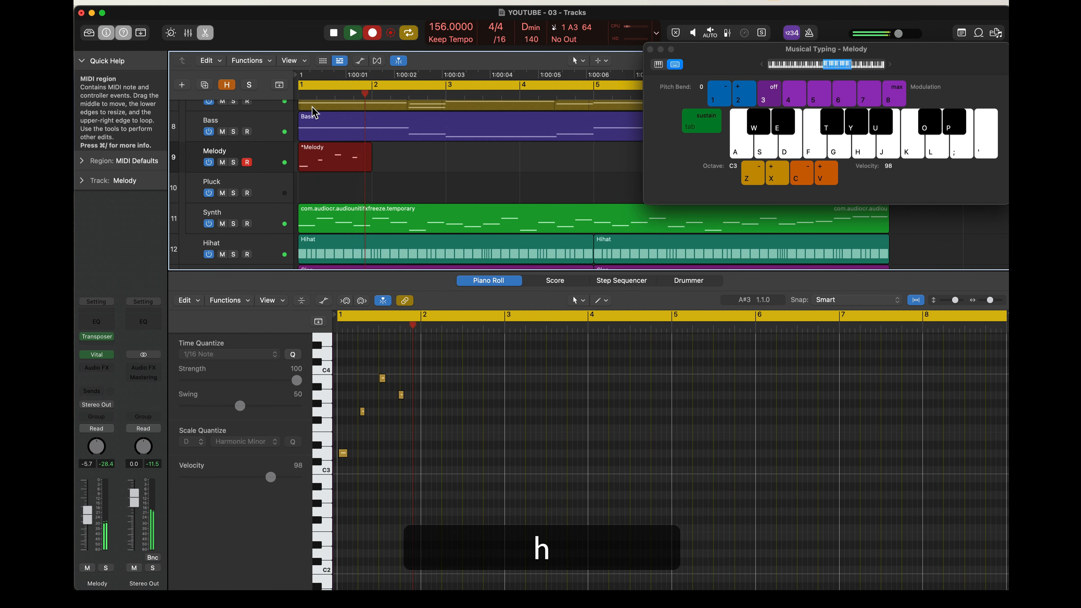
{"action": "key", "text": "s"}
{"action": "key", "text": "g"}
{"action": "key", "text": "j"}
{"action": "key", "text": "h"}
{"action": "key", "text": "s"}
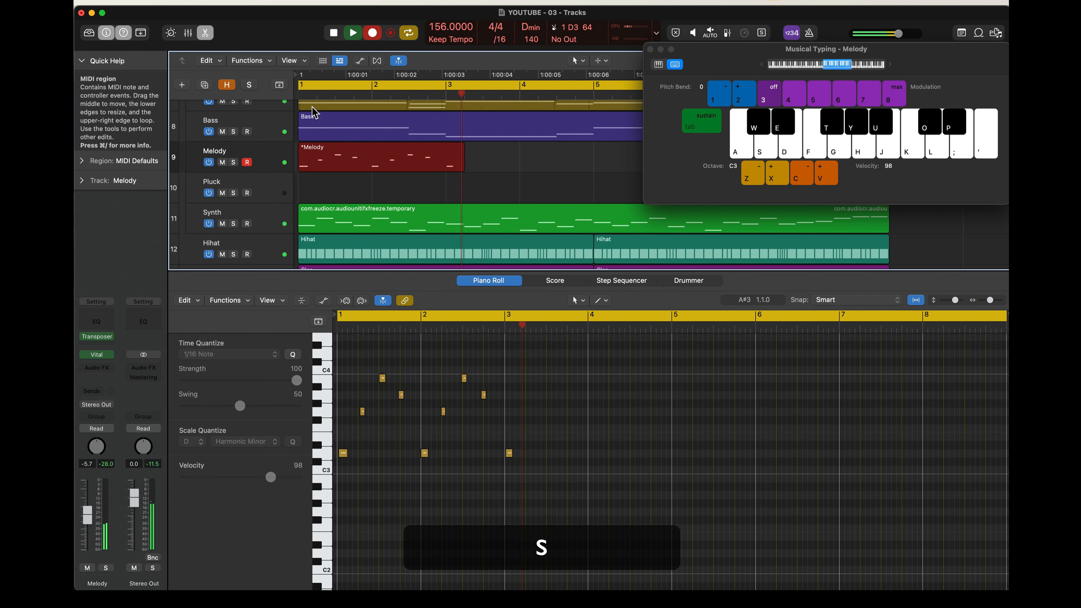
{"action": "key", "text": "g"}
{"action": "key", "text": "j"}
{"action": "key", "text": "h"}
{"action": "key", "text": "s"}
{"action": "key", "text": "g"}
{"action": "key", "text": "j"}
{"action": "key", "text": "f"}
{"action": "key", "text": "s"}
{"action": "key", "text": "g"}
{"action": "key", "text": "j"}
{"action": "key", "text": "h"}
{"action": "key", "text": "s"}
{"action": "key", "text": "g"}
{"action": "key", "text": "j"}
{"action": "key", "text": "h"}
{"action": "key", "text": "g"}
{"action": "key", "text": "j"}
{"action": "key", "text": "h"}
{"action": "key", "text": "g"}
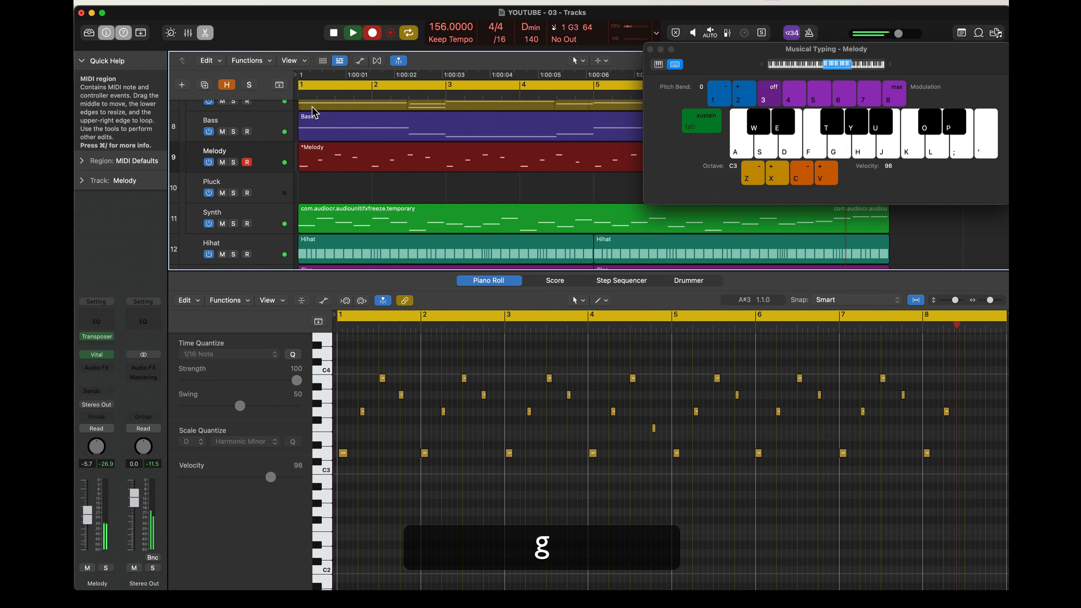
{"action": "key", "text": "j"}
{"action": "key", "text": "d"}
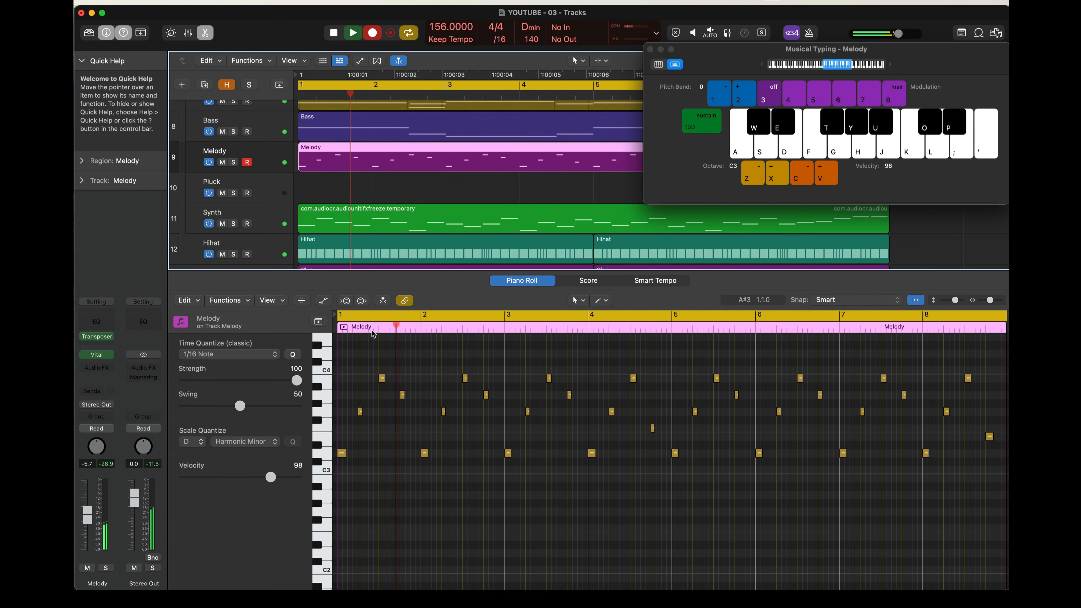
{"action": "left_click", "coordinate": [353, 32]}
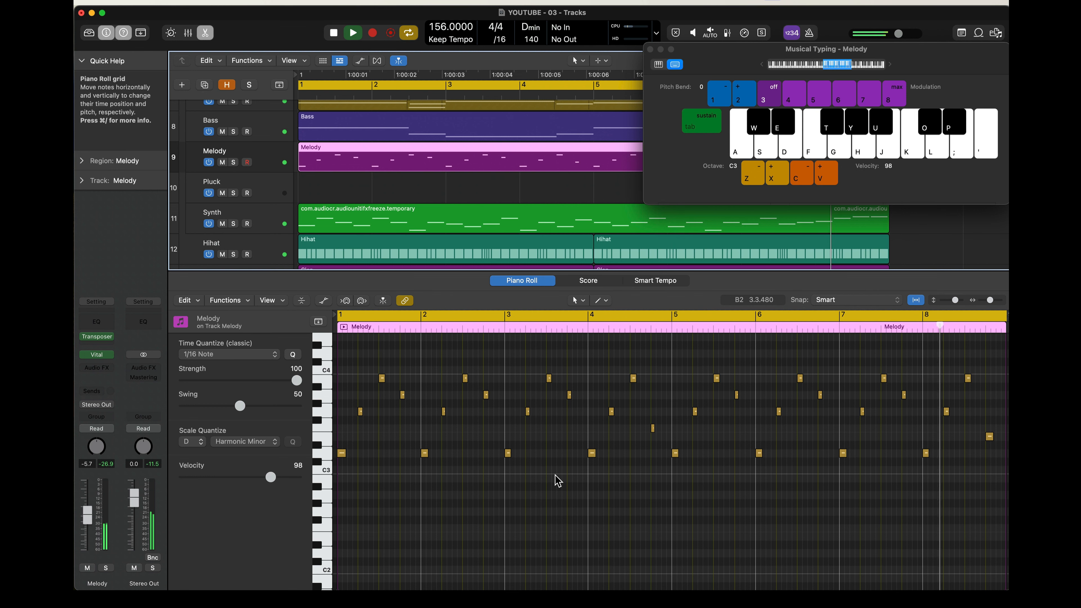
{"action": "key", "text": "space"}
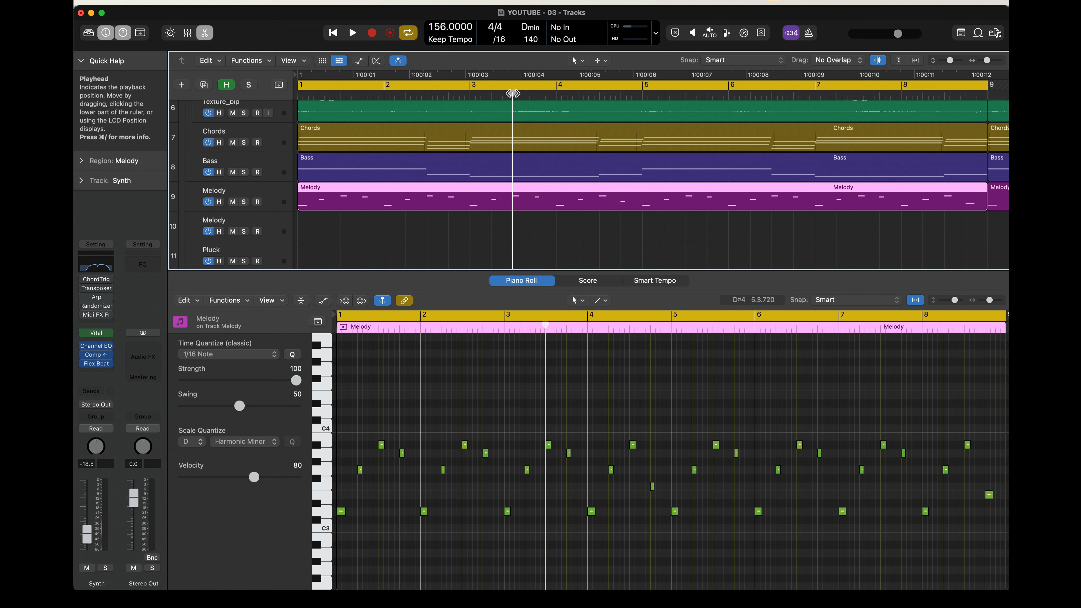
- Transpose the Melody region's notes from bar 5 onward down one octave and play the loop to check it
{"action": "left_click_drag", "start_coordinate": [513, 109], "coordinate": [651, 109]}
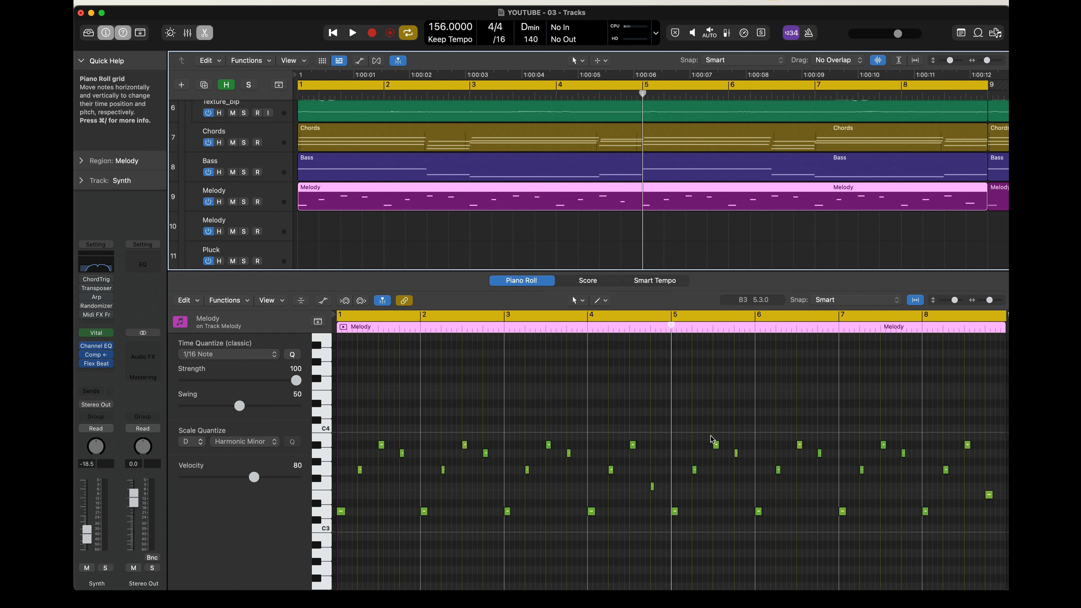
{"action": "left_click_drag", "start_coordinate": [677, 427], "coordinate": [941, 542]}
{"action": "key", "text": "alt+shift+Down"}
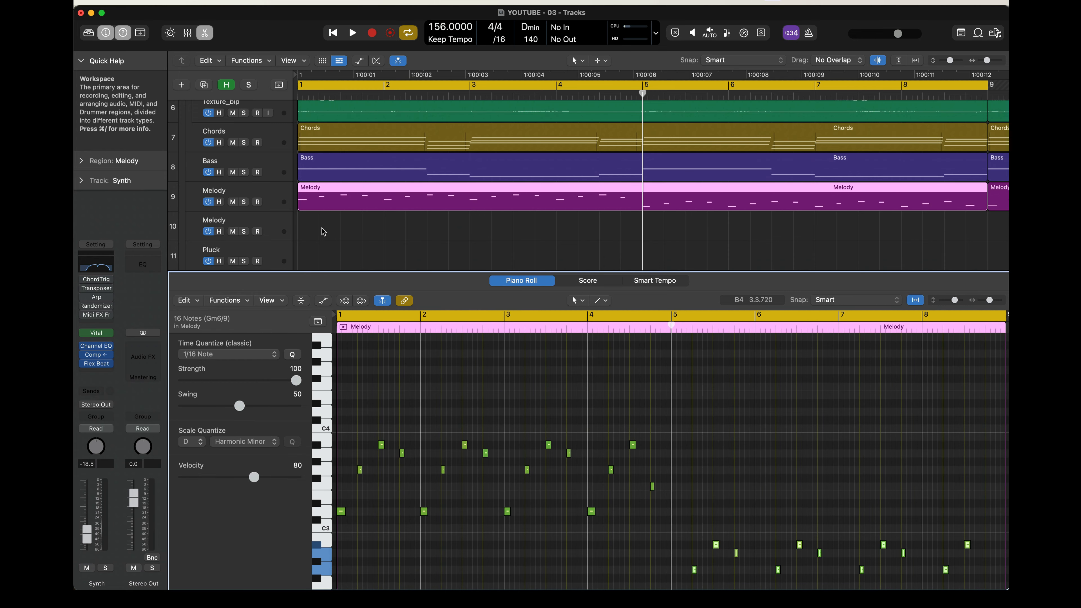
{"action": "key", "text": "space"}
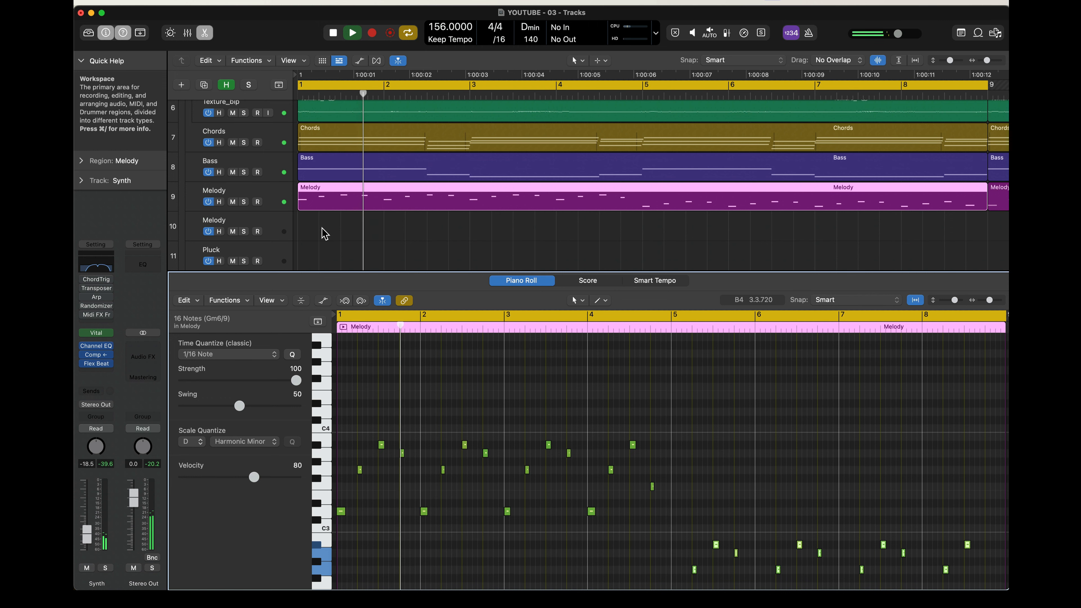
{"action": "scroll", "coordinate": [325, 233], "scroll_direction": "down", "scroll_amount": 2}
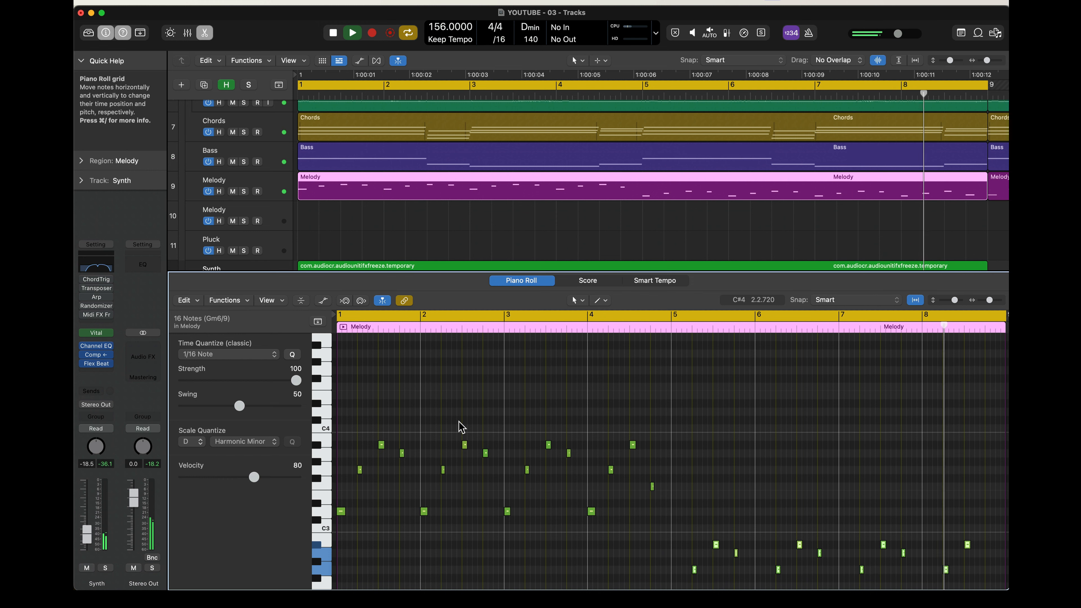
{"action": "key", "text": "space"}
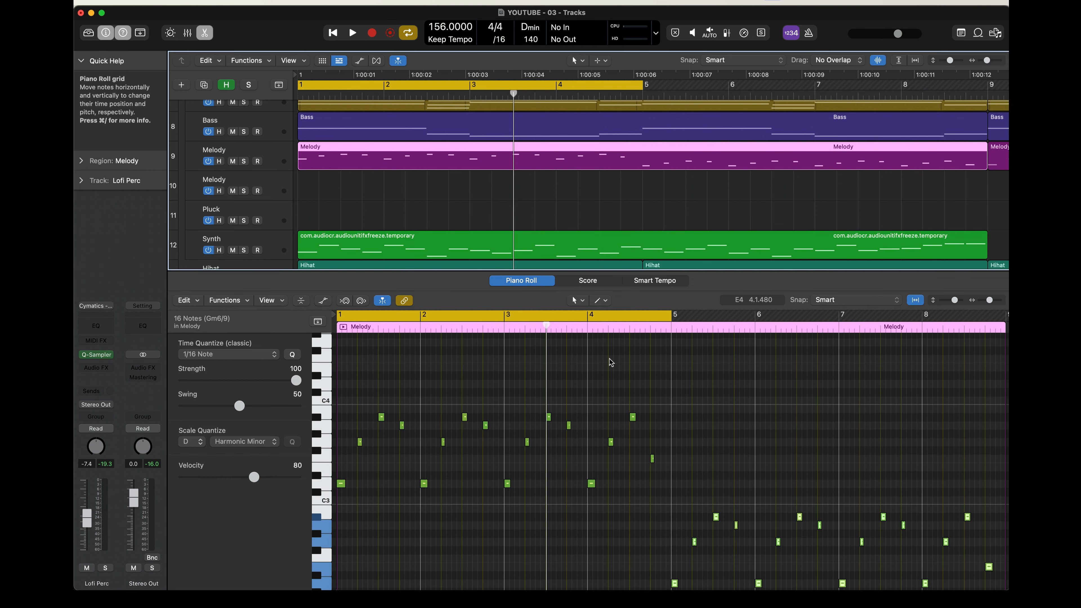
- Create a pattern region on the Lofi Perc track at bar 1 during playback and set its length to 32 steps
{"action": "key", "text": "space"}
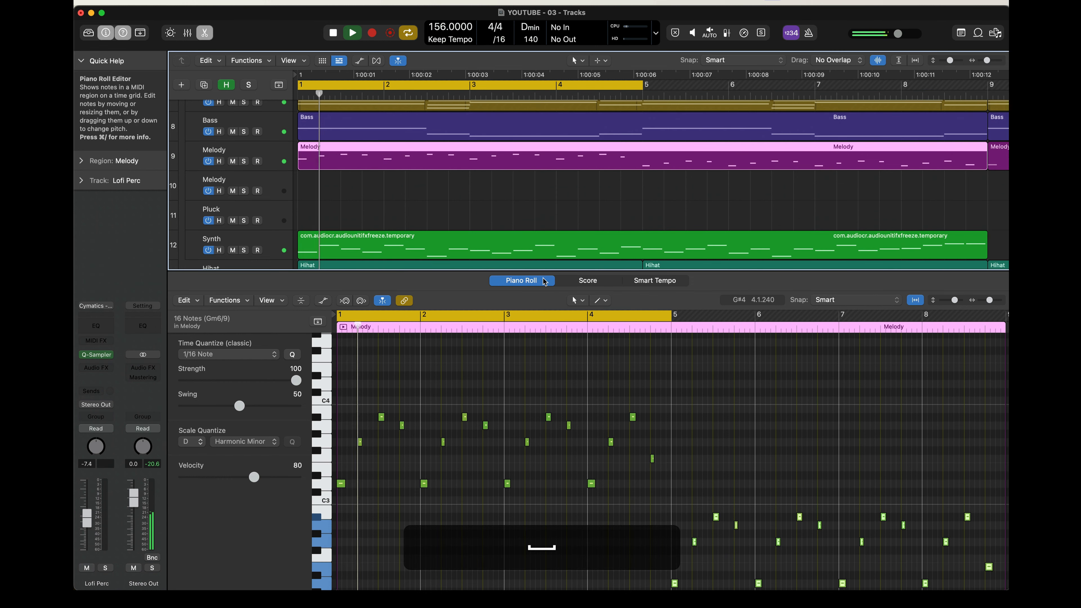
{"action": "scroll", "coordinate": [535, 240], "scroll_direction": "down", "scroll_amount": 5}
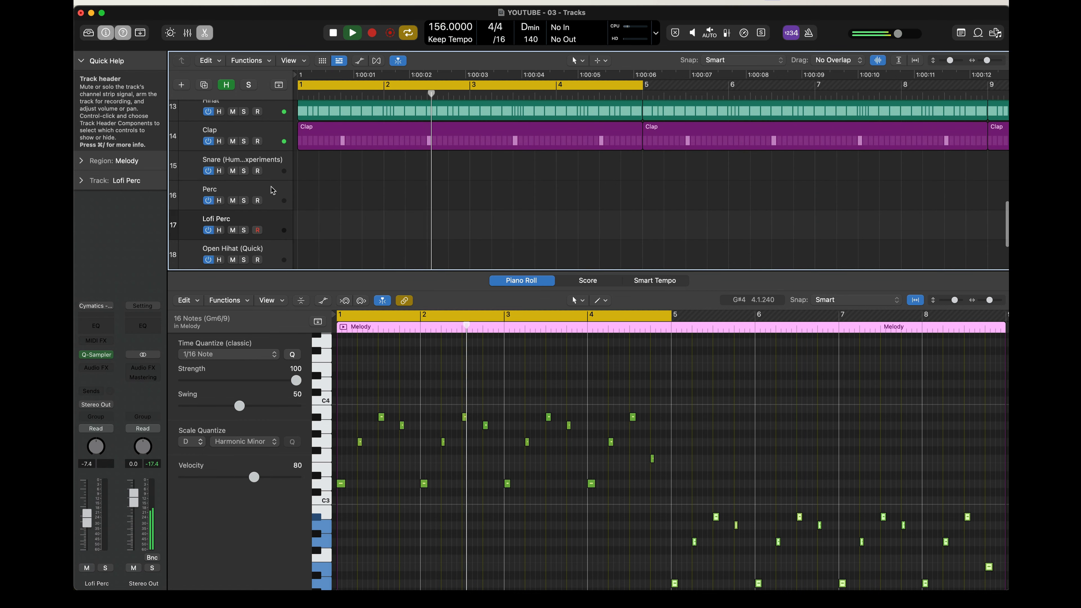
{"action": "left_click", "coordinate": [270, 221]}
{"action": "right_click", "coordinate": [308, 226]}
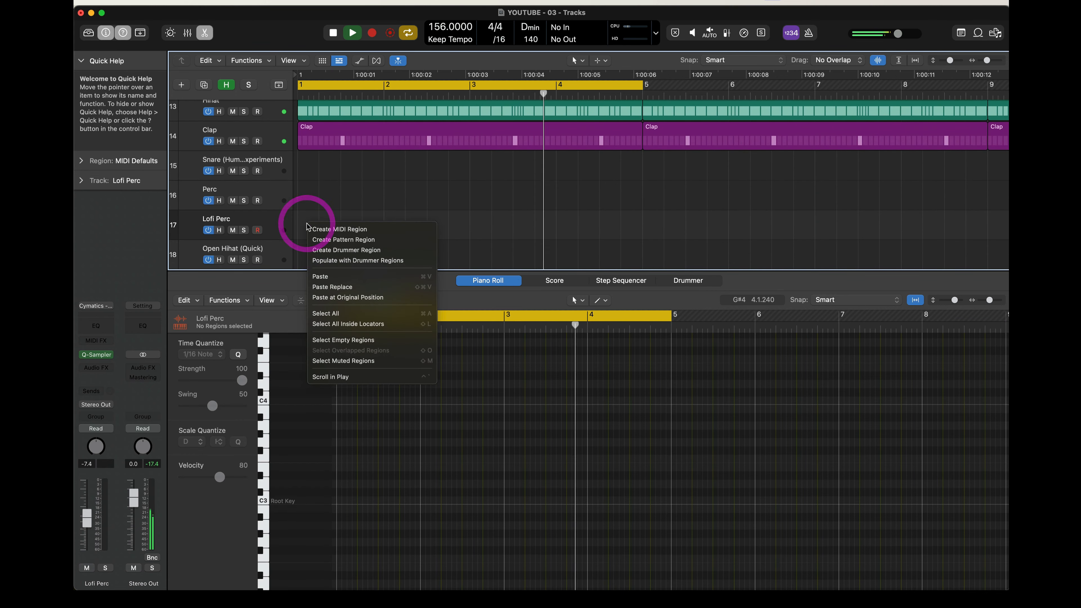
{"action": "left_click", "coordinate": [344, 239]}
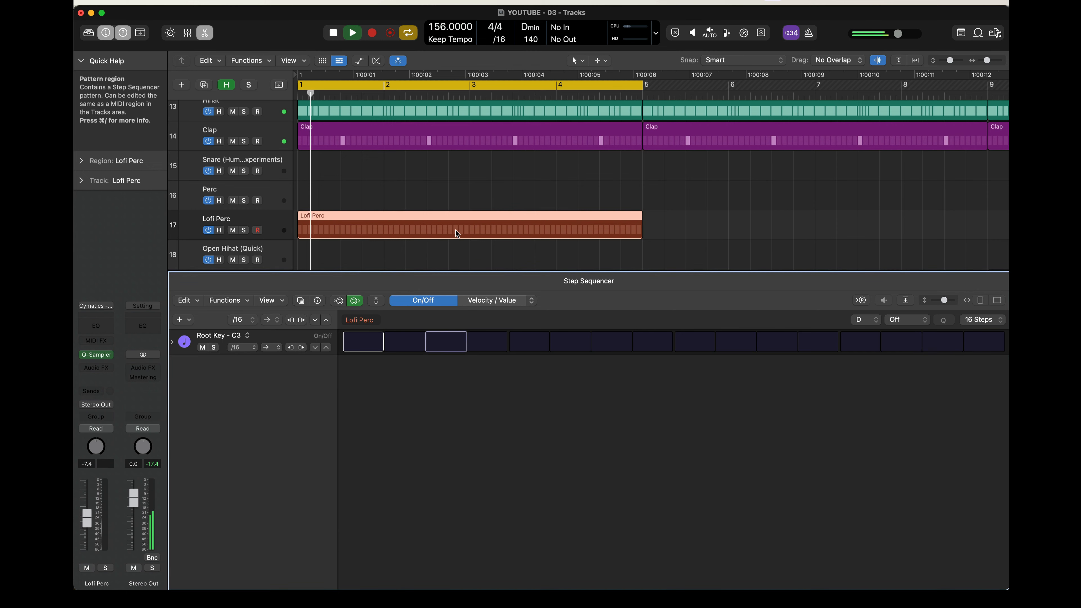
{"action": "left_click", "coordinate": [981, 320]}
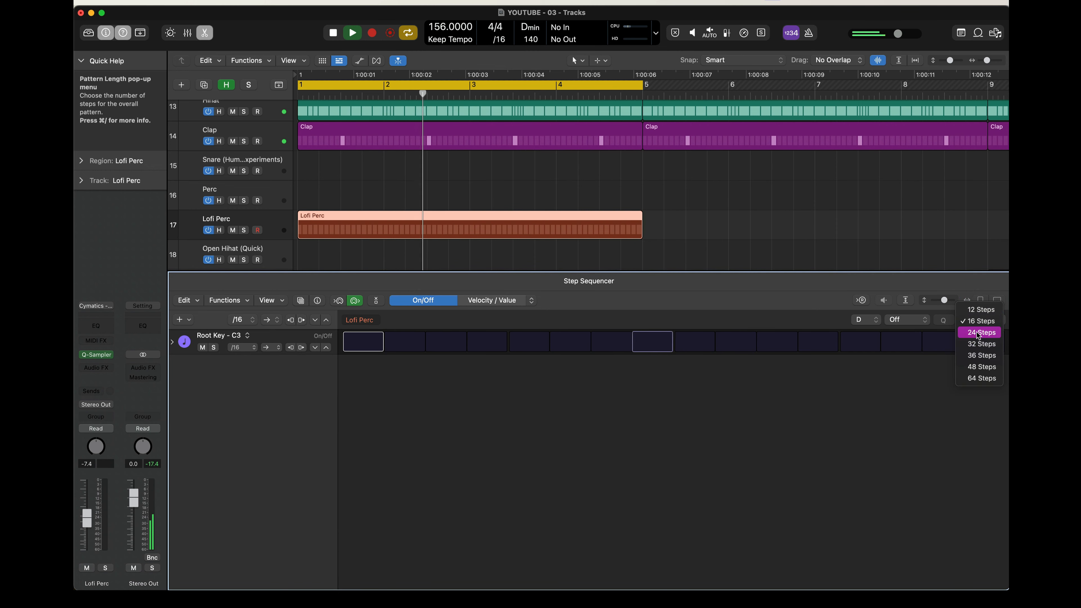
{"action": "left_click", "coordinate": [981, 344]}
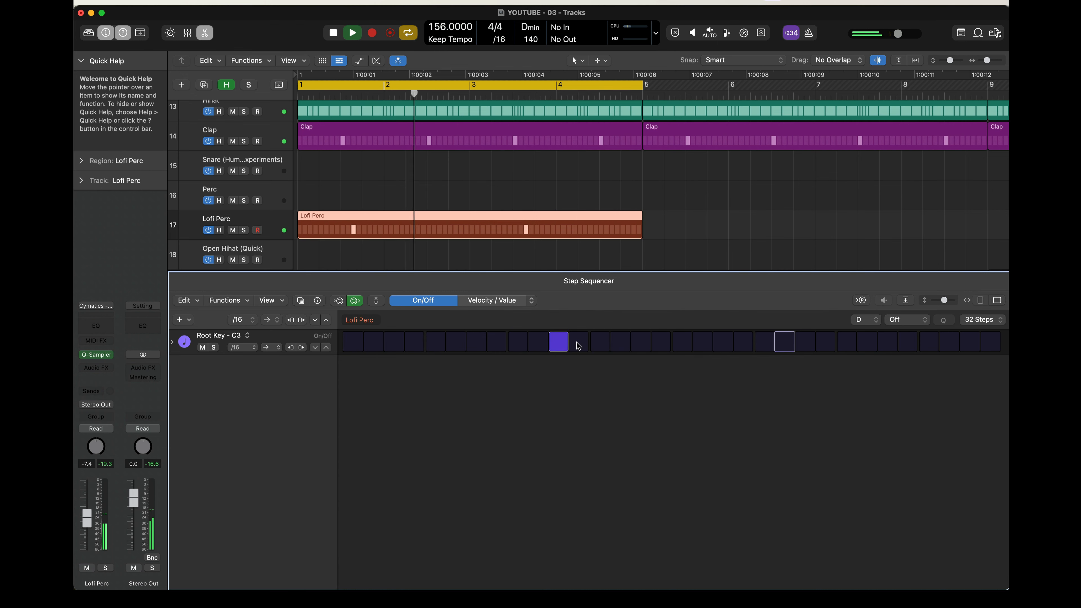
- Activate steps 11, 27 and 31 in the Lofi Perc pattern and set its scale quantize to Harmonic Minor
{"action": "key", "text": "space"}
{"action": "left_click", "coordinate": [559, 346]}
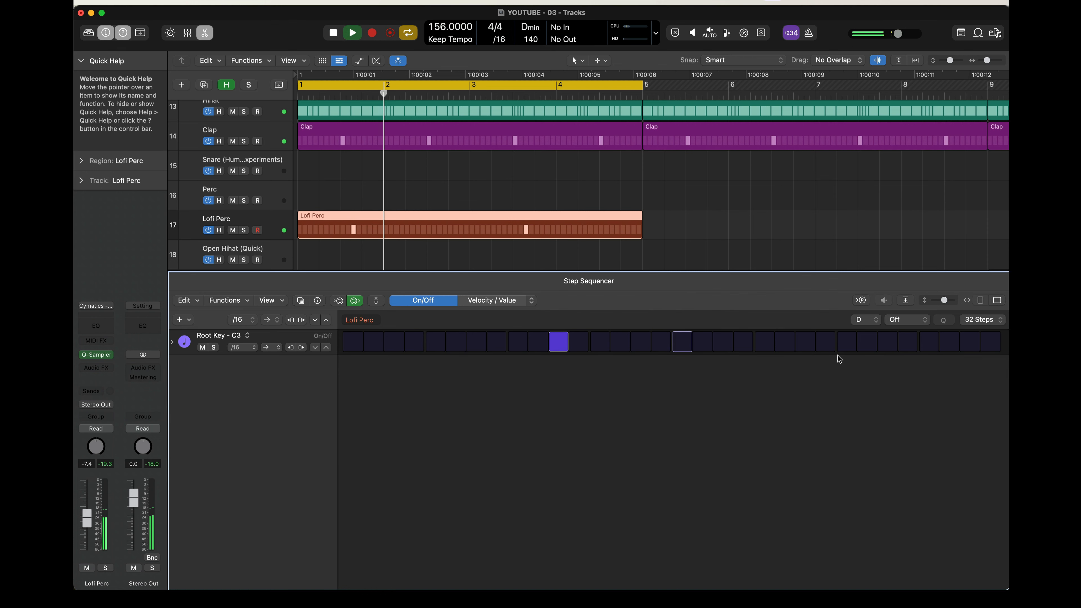
{"action": "left_click", "coordinate": [864, 346]}
{"action": "left_click", "coordinate": [888, 345]}
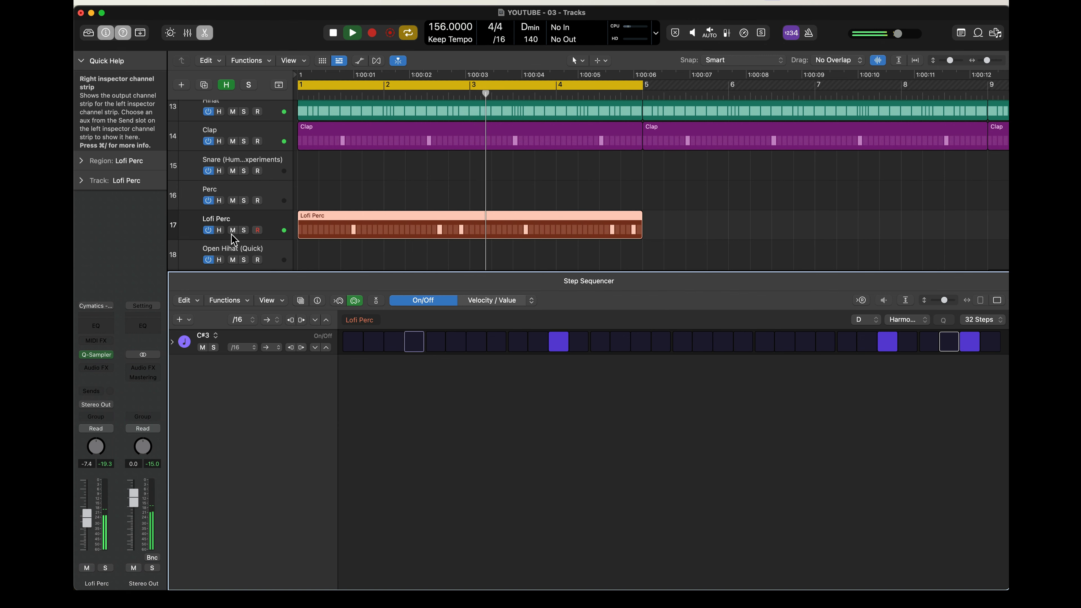
- Set the velocities of Lofi Perc steps 11, 27 and 31 to 68, 74 and 66, and stop playback
{"action": "left_click", "coordinate": [490, 301]}
{"action": "left_click_drag", "start_coordinate": [557, 345], "coordinate": [557, 358]}
{"action": "left_click_drag", "start_coordinate": [893, 337], "coordinate": [893, 341]}
{"action": "left_click_drag", "start_coordinate": [975, 345], "coordinate": [974, 352]}
{"action": "key", "text": "space"}
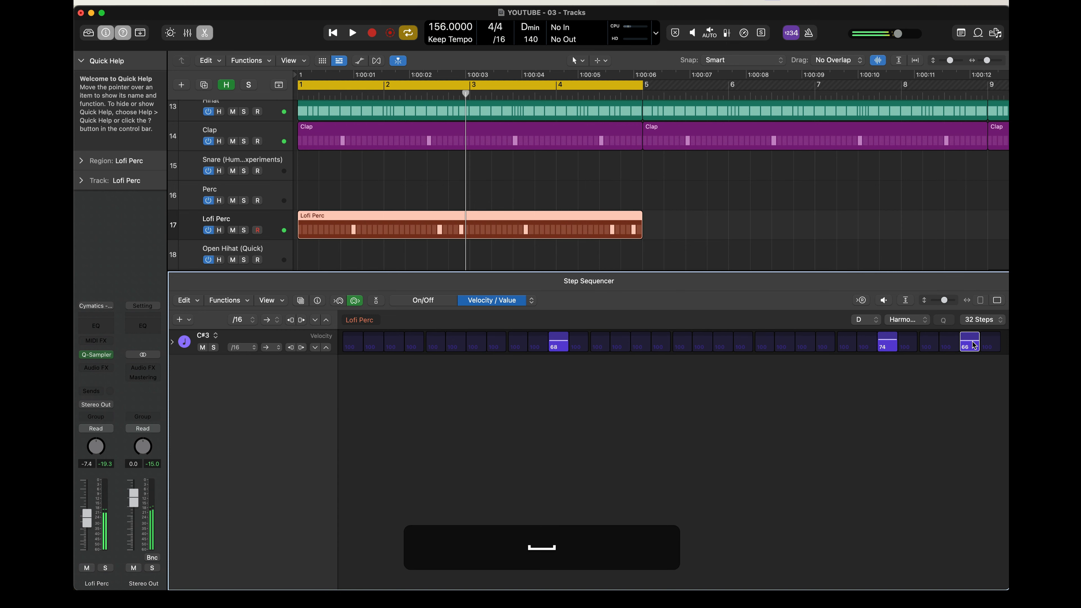
- Create a pattern region on the Perc track at bar 1 and set its length to 32 steps
{"action": "scroll", "coordinate": [301, 163], "scroll_direction": "down", "scroll_amount": 2}
{"action": "right_click", "coordinate": [302, 164]}
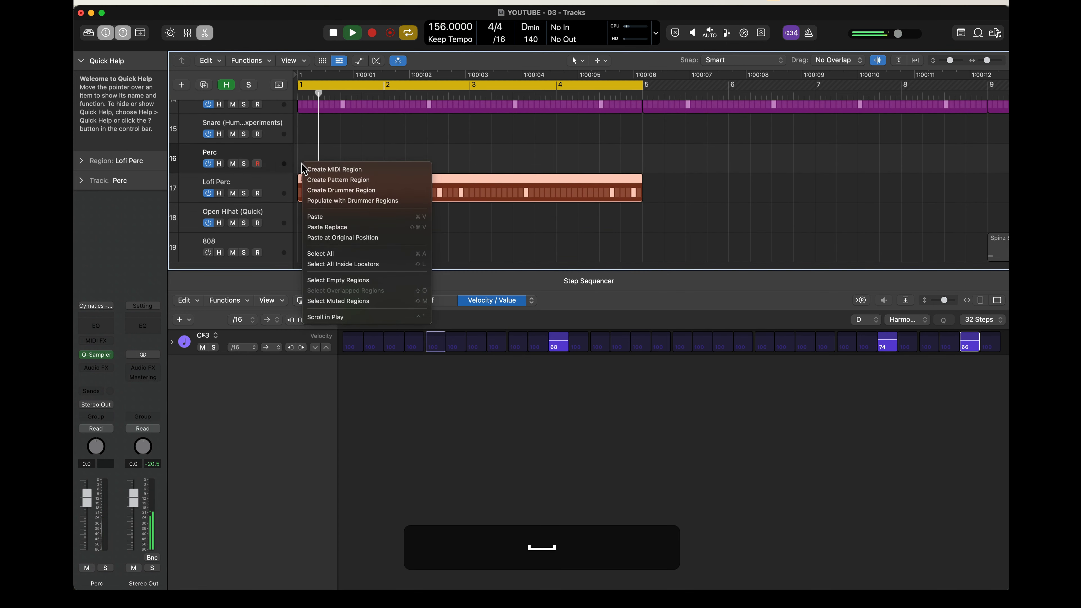
{"action": "left_click", "coordinate": [326, 179]}
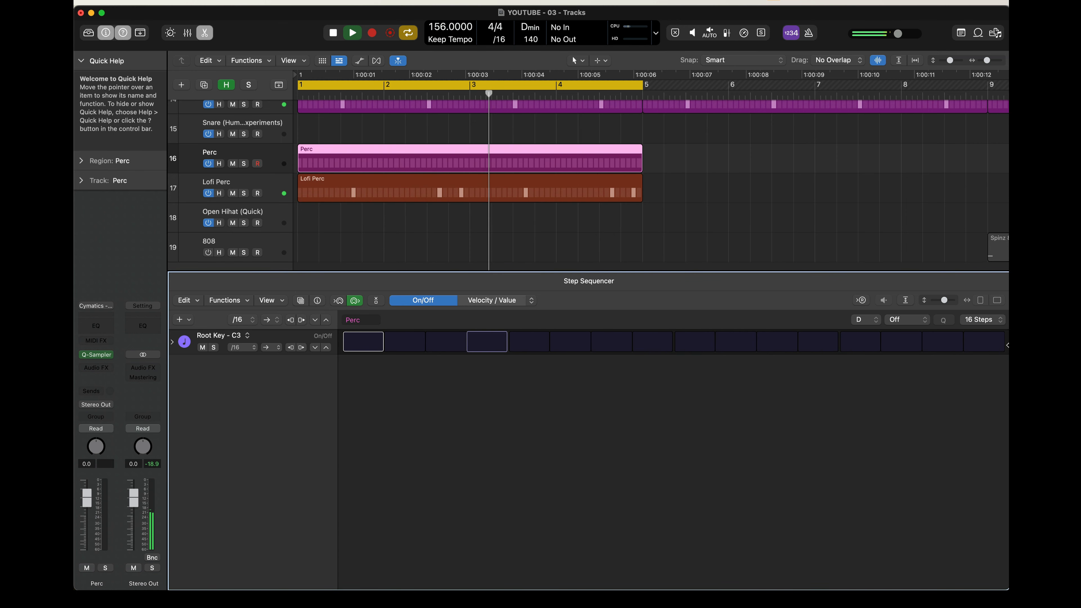
{"action": "left_click", "coordinate": [983, 320]}
{"action": "left_click", "coordinate": [981, 340]}
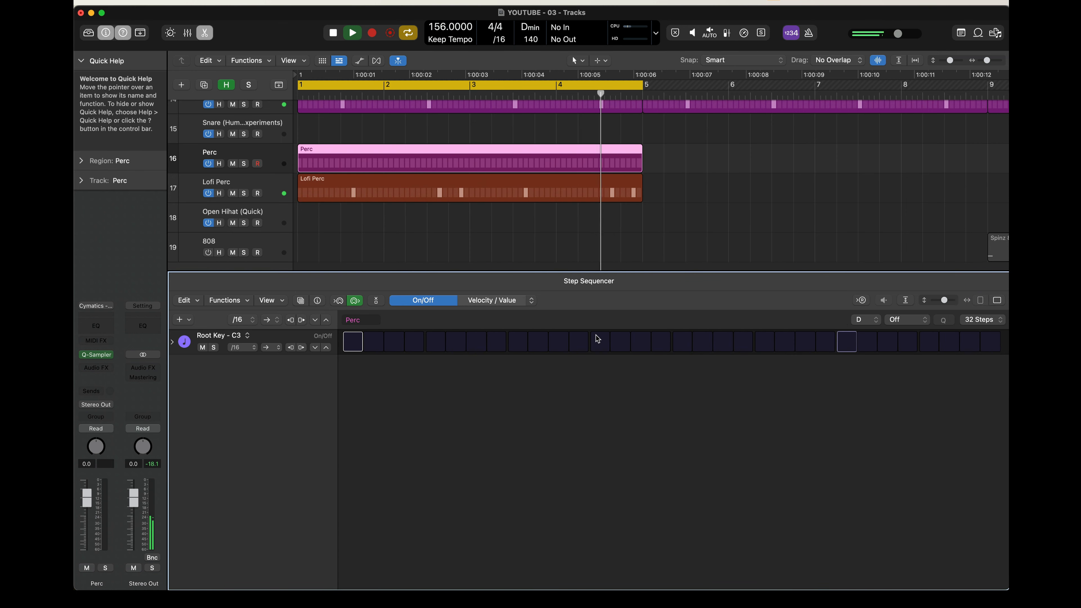
- Activate steps 3, 13 and 23 in the Perc pattern and set its scale quantize to Harmonic Minor
{"action": "left_click", "coordinate": [394, 342]}
{"action": "key", "text": "space"}
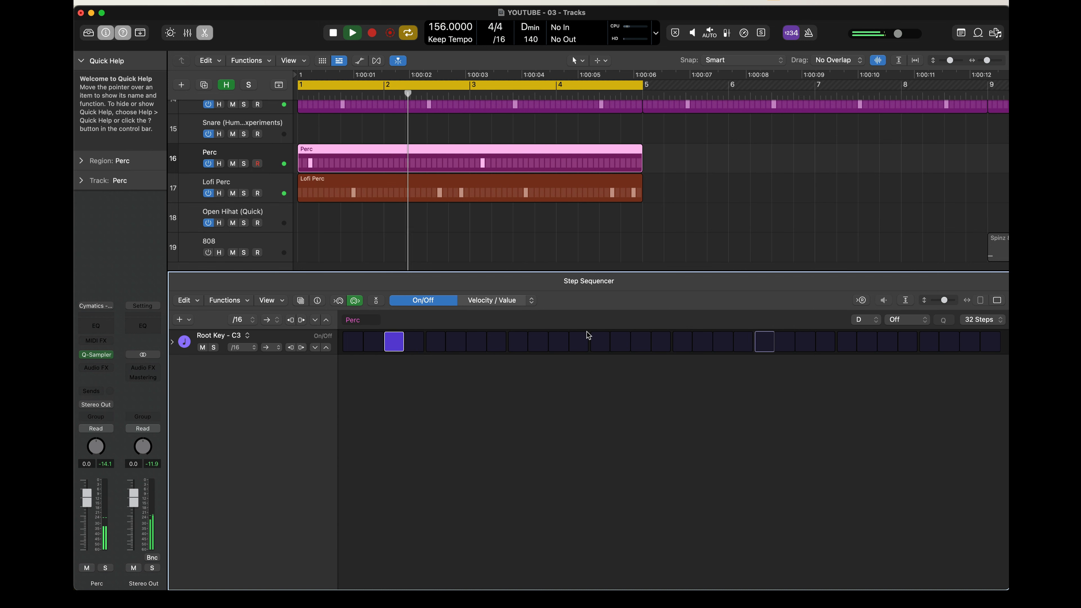
{"action": "key", "text": "space"}
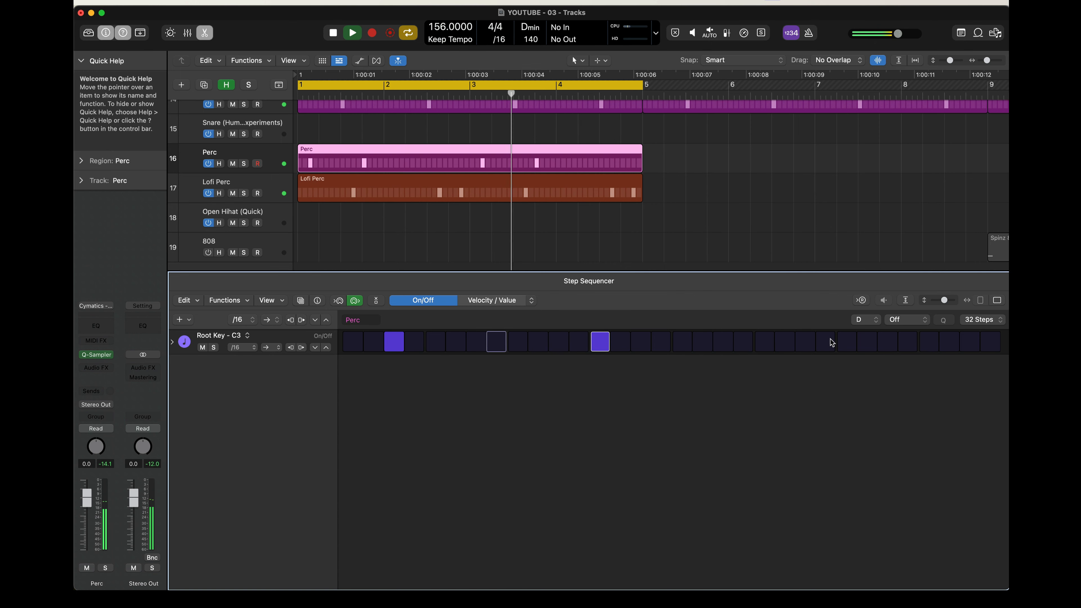
{"action": "left_click", "coordinate": [808, 347]}
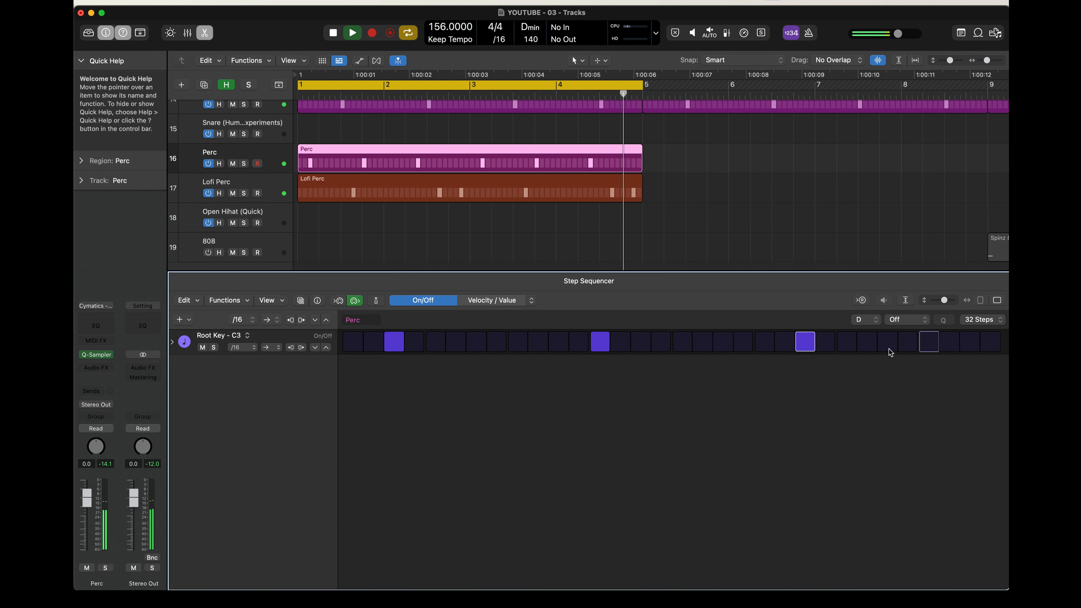
{"action": "left_click", "coordinate": [905, 320]}
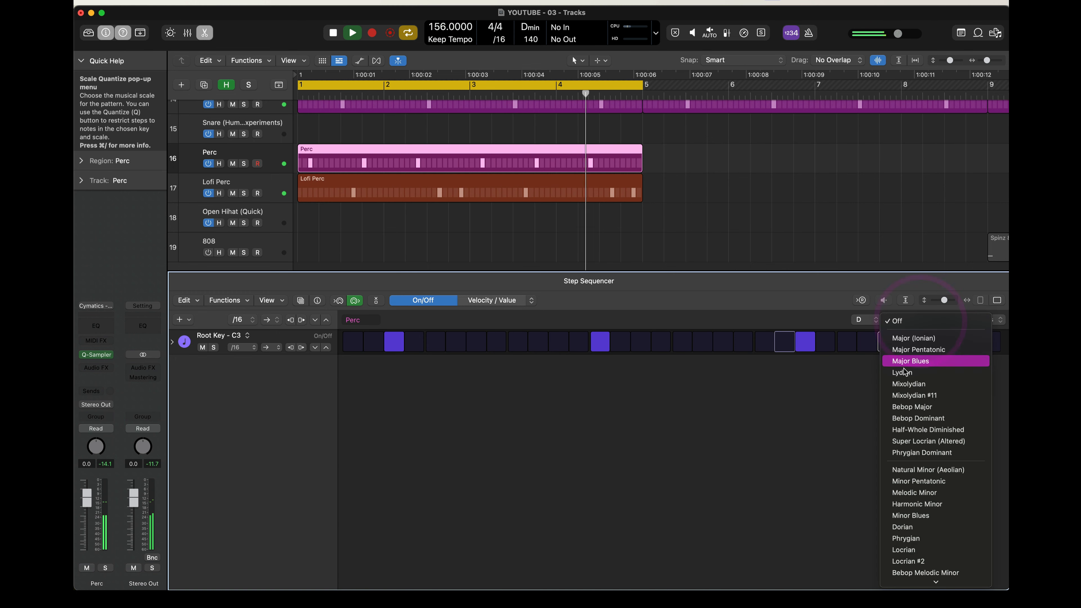
{"action": "left_click", "coordinate": [916, 504]}
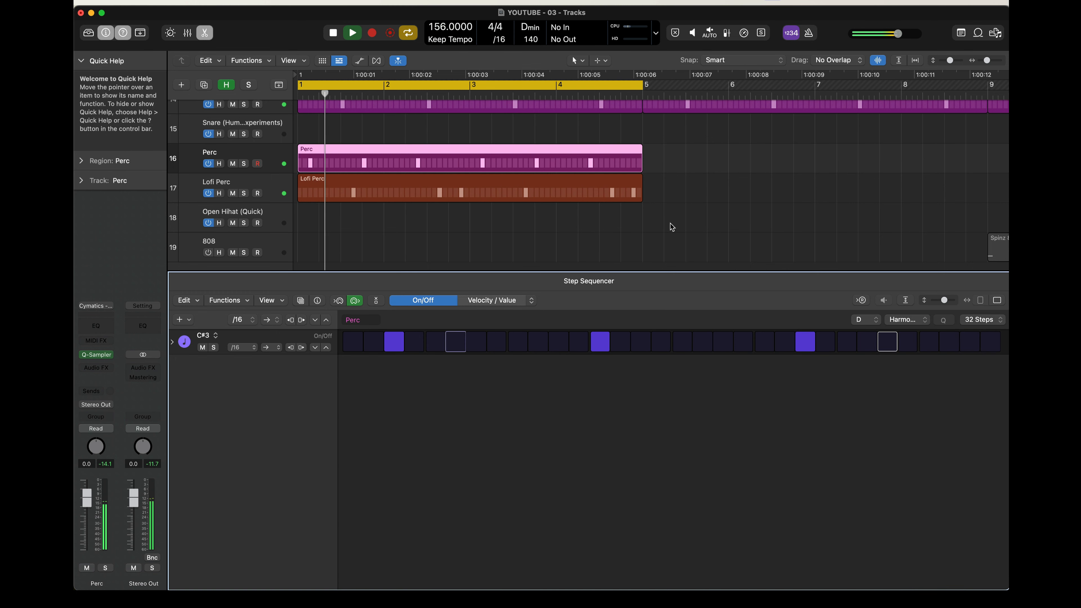
- Set the velocities of Perc steps 3, 13 and 23 to 74, 75 and 48
{"action": "left_click", "coordinate": [474, 300]}
{"action": "left_click_drag", "start_coordinate": [394, 337], "coordinate": [394, 343]}
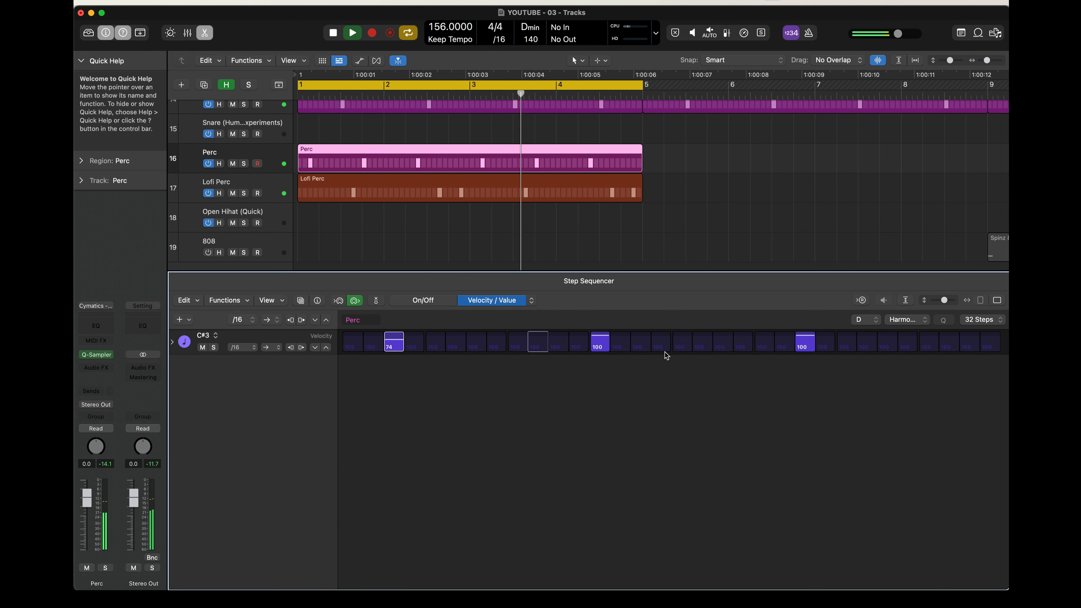
{"action": "left_click_drag", "start_coordinate": [813, 346], "coordinate": [814, 352]}
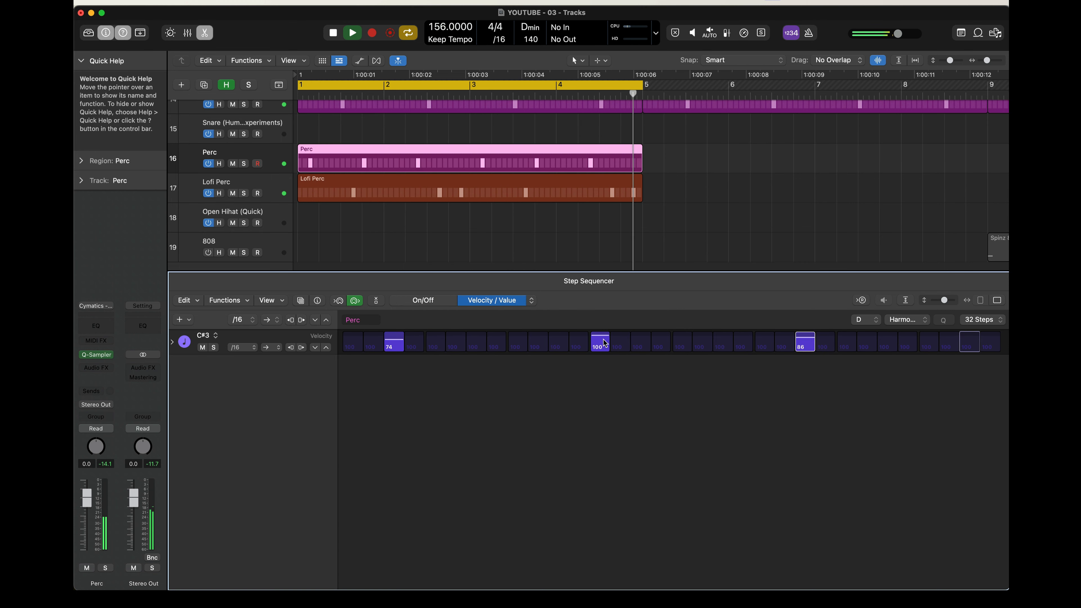
{"action": "left_click_drag", "start_coordinate": [605, 343], "coordinate": [605, 352]}
{"action": "left_click_drag", "start_coordinate": [811, 348], "coordinate": [812, 357]}
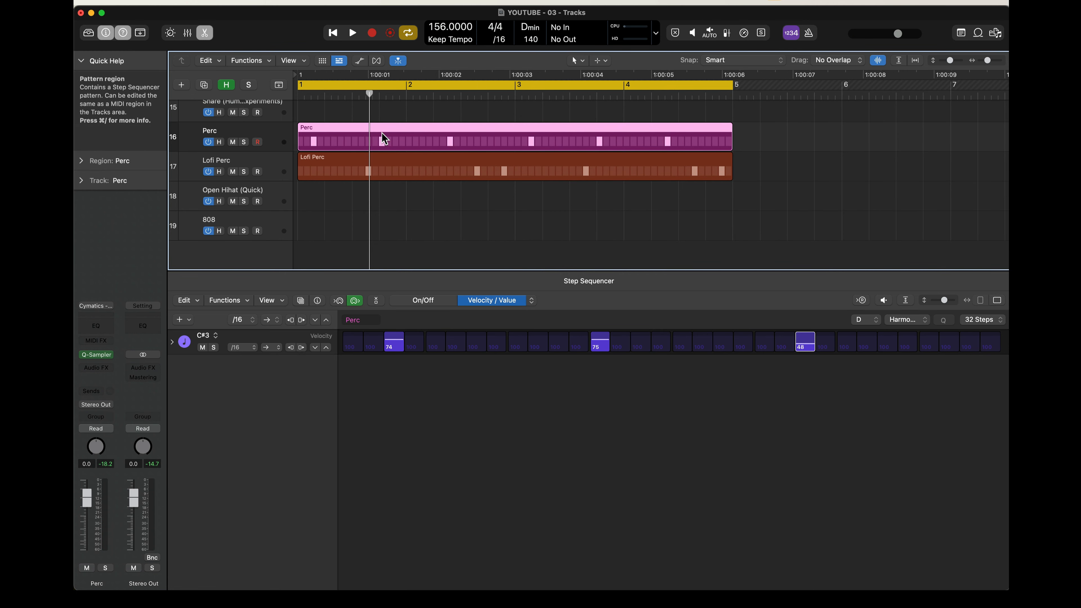
- Start playback and create a pattern region on the 808 track at bar 1
{"action": "key", "text": "space"}
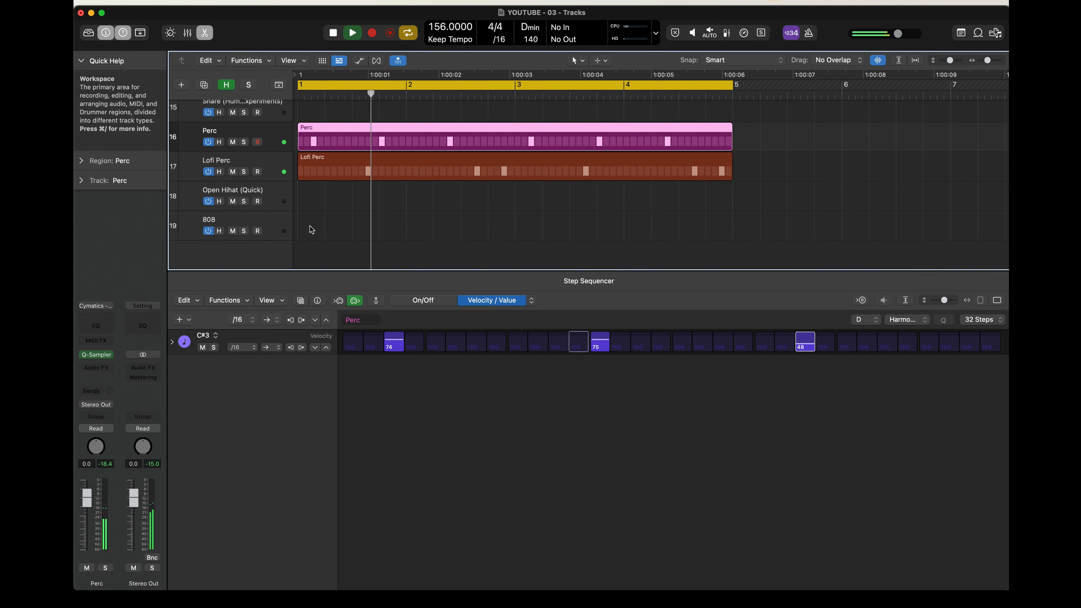
{"action": "right_click", "coordinate": [311, 226]}
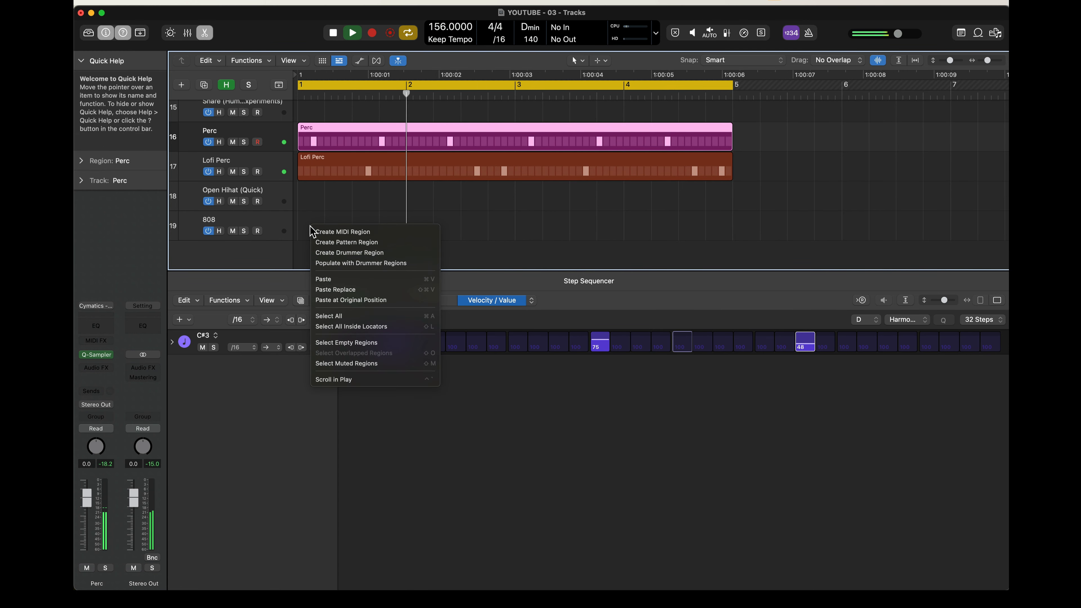
{"action": "left_click", "coordinate": [346, 243]}
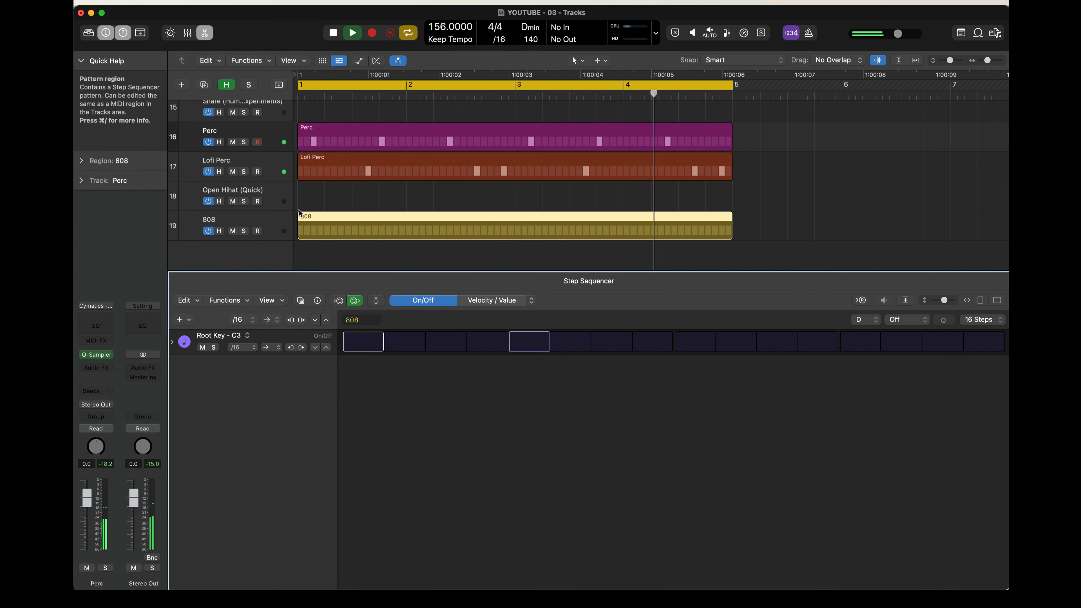
- Load the Harmonic Minor template into the 808 pattern and set its step rate to /8
{"action": "left_click", "coordinate": [300, 301]}
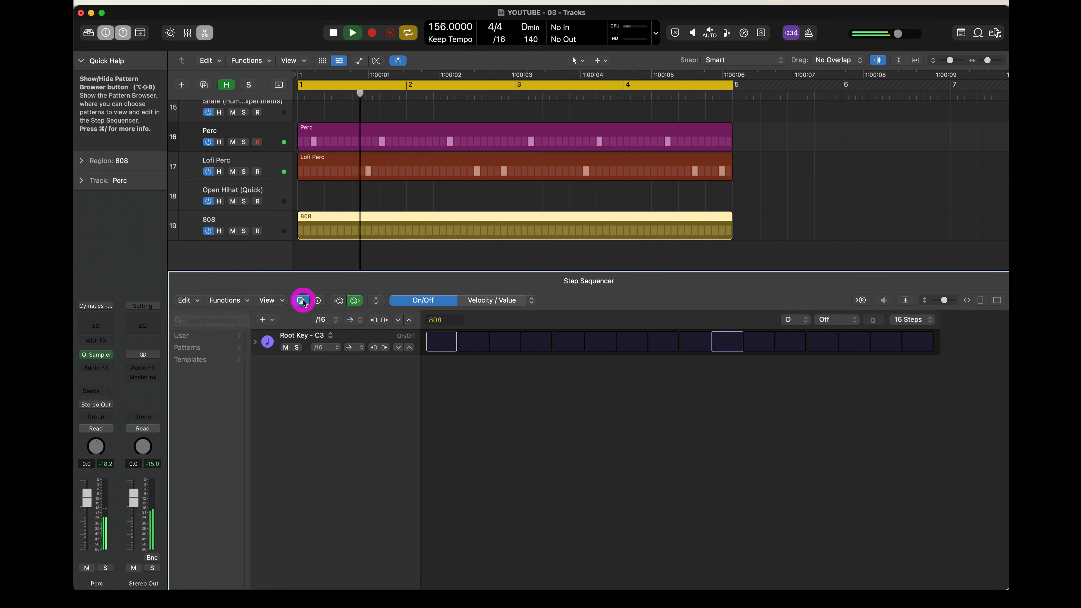
{"action": "left_click", "coordinate": [203, 360]}
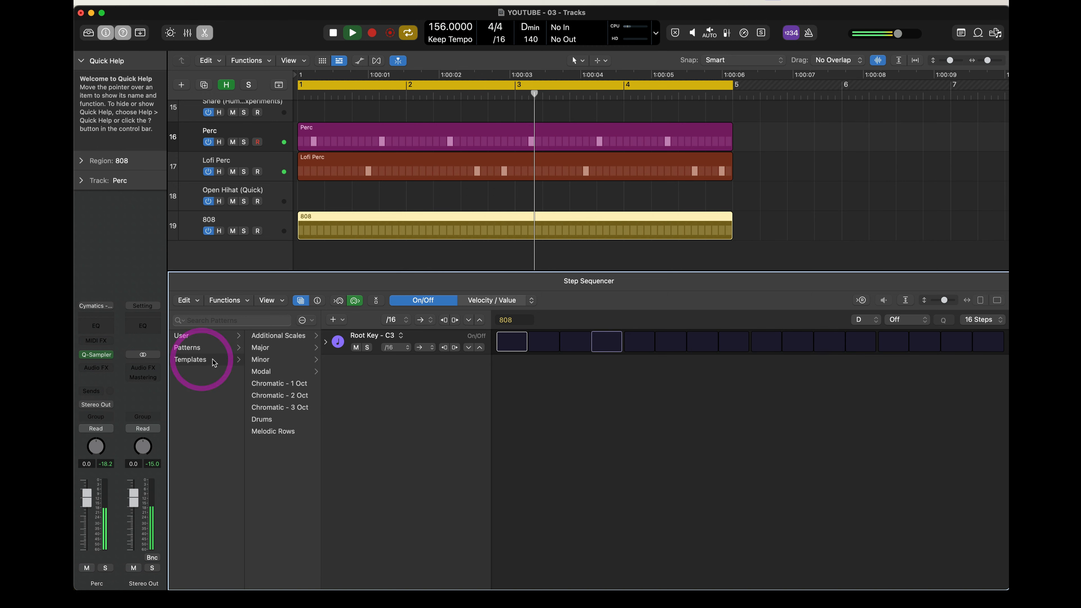
{"action": "left_click", "coordinate": [268, 359]}
{"action": "double_click", "coordinate": [280, 336]}
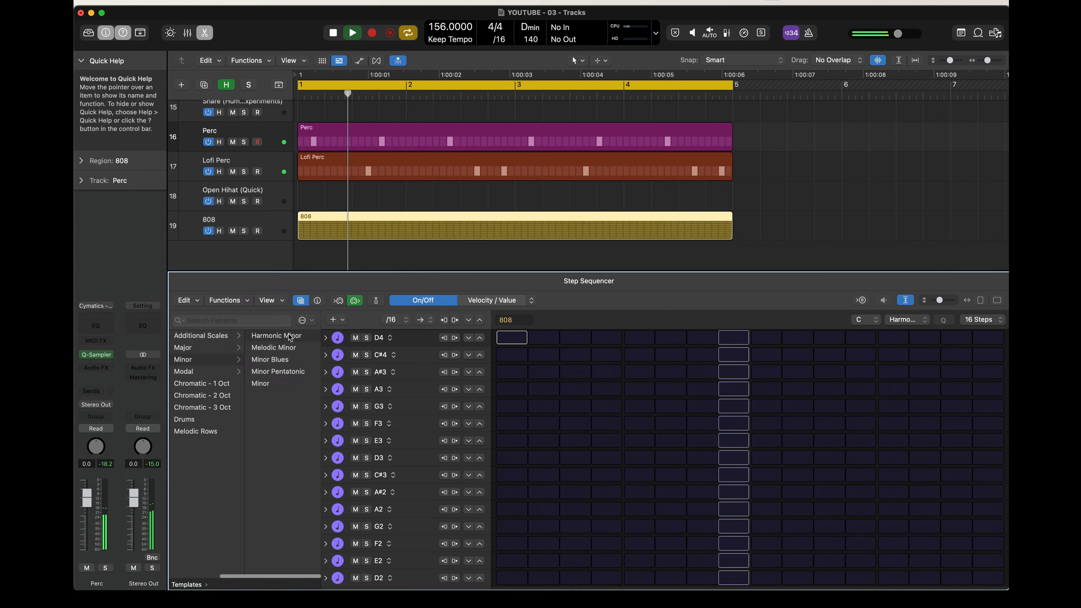
{"action": "left_click", "coordinate": [301, 300]}
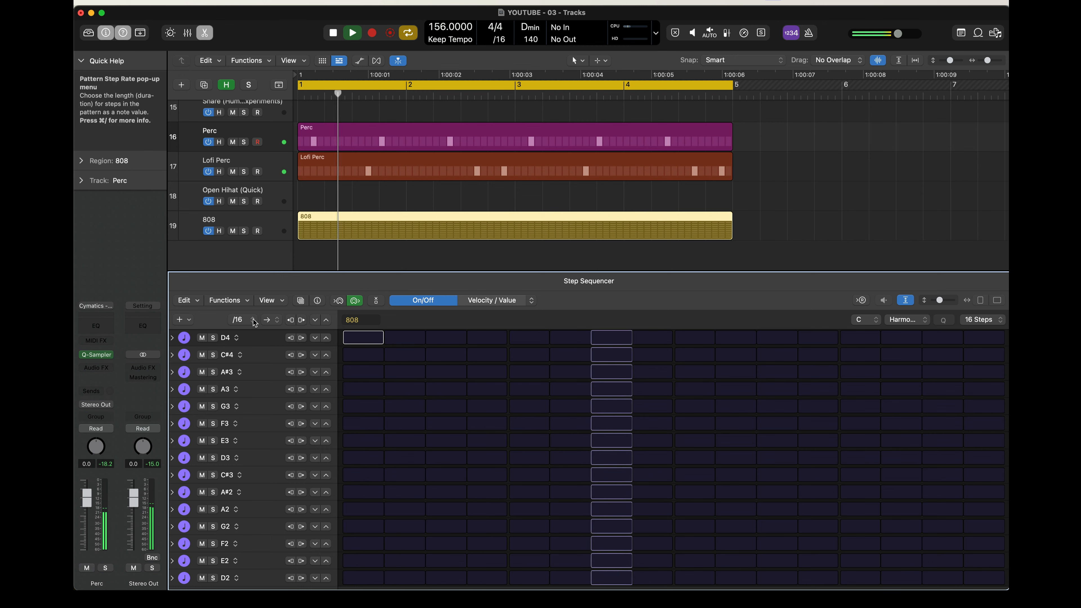
{"action": "left_click", "coordinate": [238, 319]}
{"action": "left_click", "coordinate": [242, 308]}
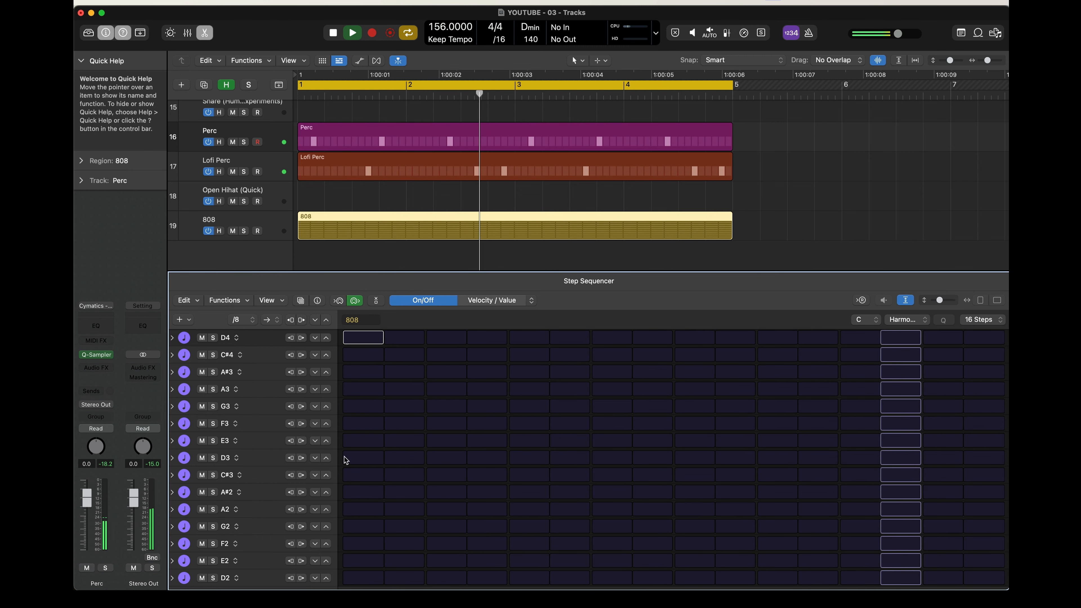
- Activate steps 1, 4 and 7 in the D3 row and step 11 in the F3 row of the 808 pattern
{"action": "left_click", "coordinate": [363, 458]}
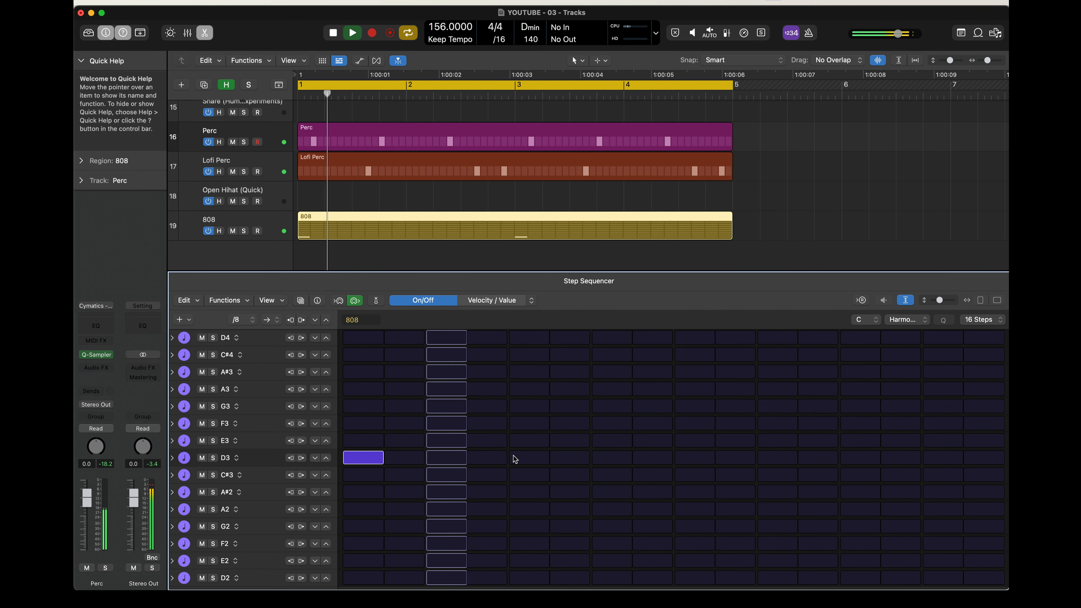
{"action": "left_click", "coordinate": [487, 457]}
{"action": "key", "text": "space"}
{"action": "key", "text": "space"}
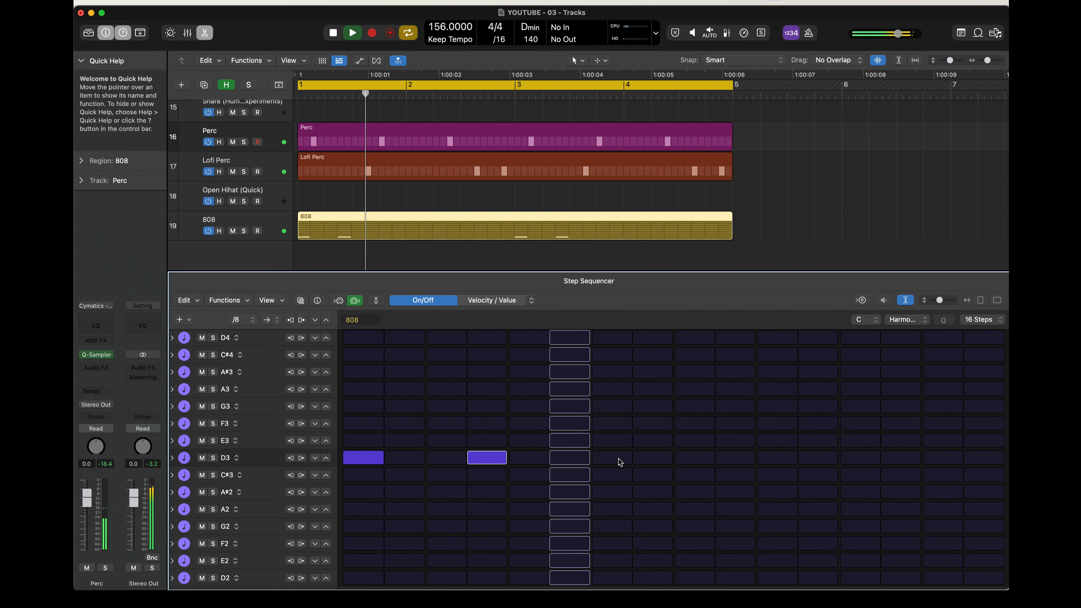
{"action": "left_click", "coordinate": [607, 457]}
{"action": "key", "text": "space"}
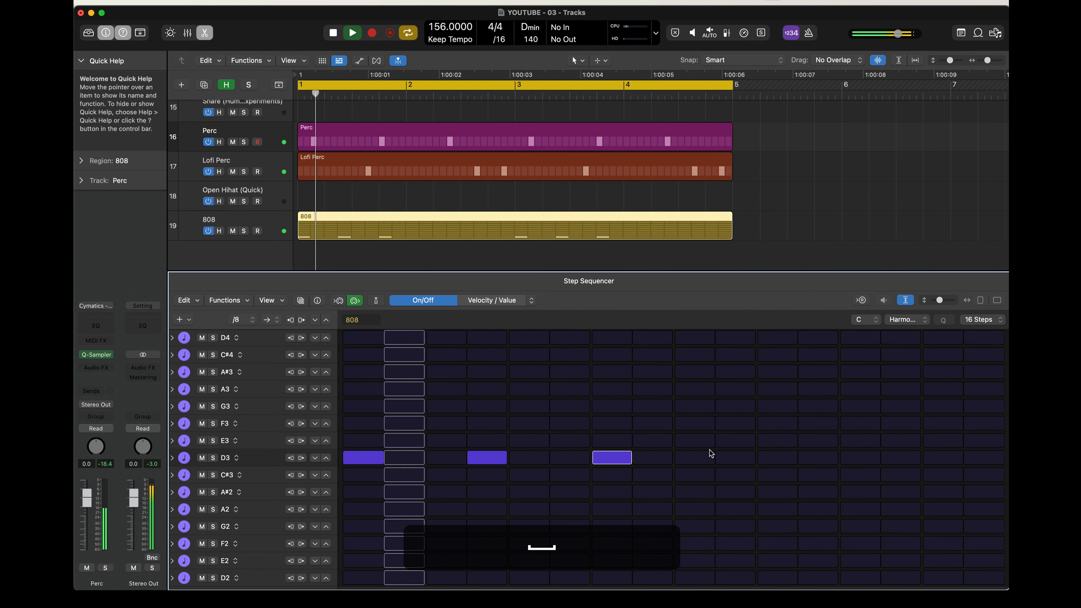
{"action": "left_click", "coordinate": [774, 421]}
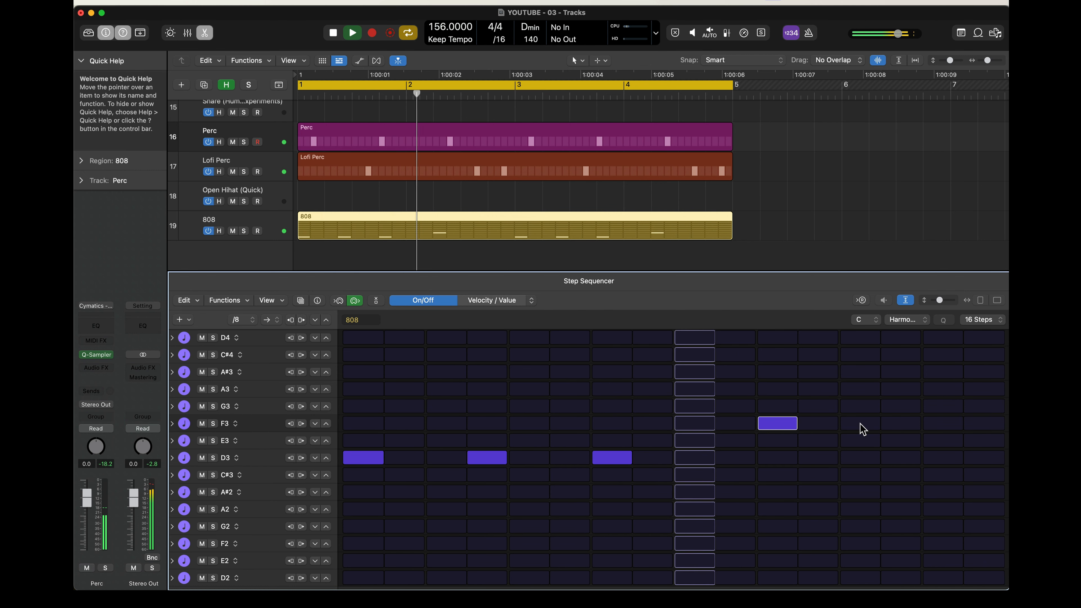
- Try a D3 note on step 12 and a G3 note on step 13 of the 808 pattern during playback
{"action": "key", "text": "space"}
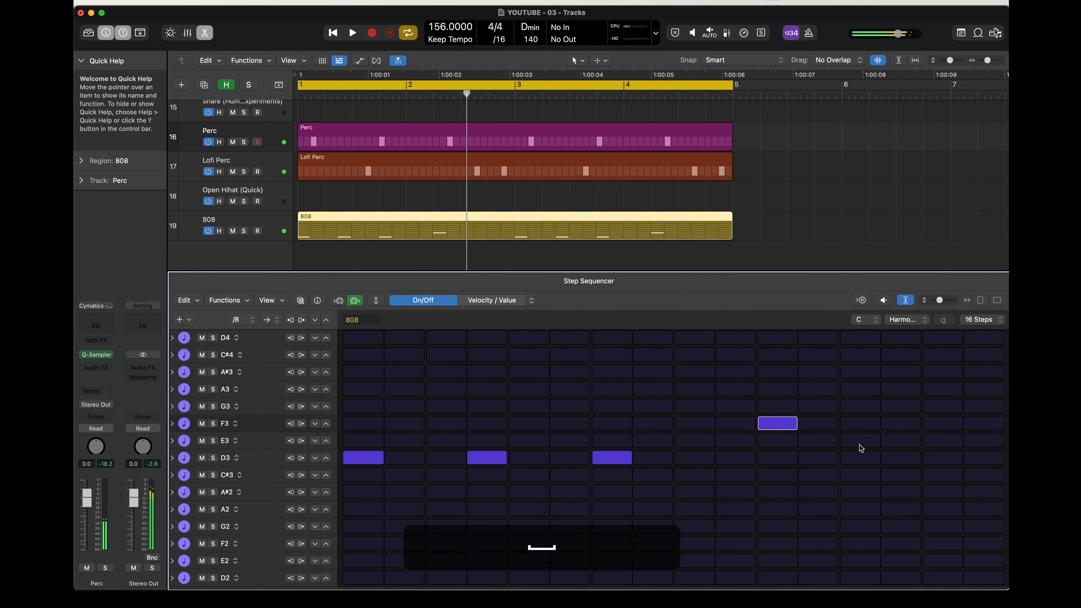
{"action": "left_click", "coordinate": [825, 454]}
{"action": "key", "text": "space"}
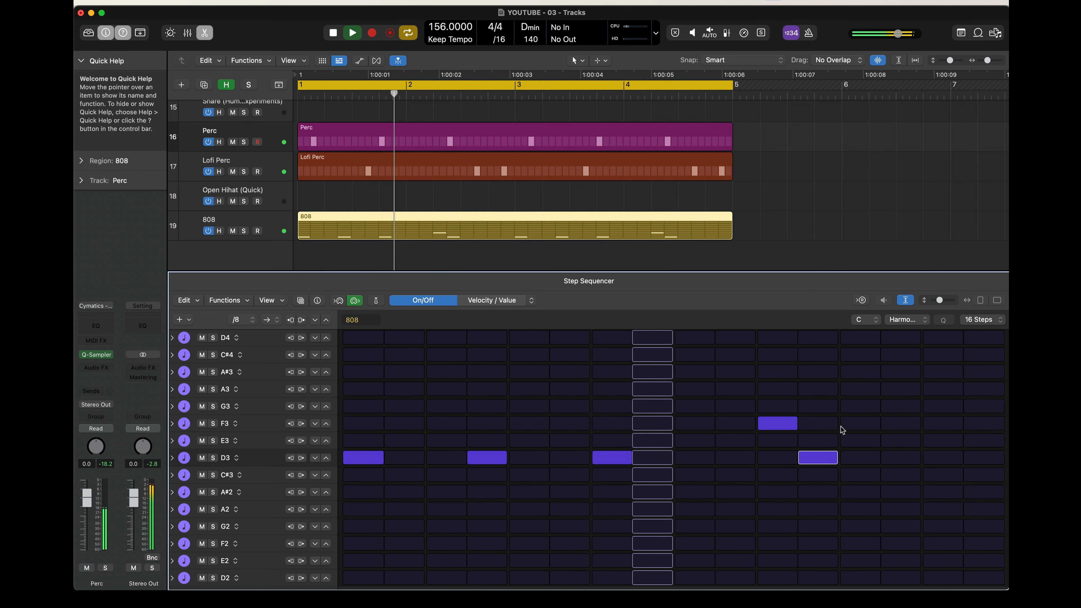
{"action": "key", "text": "space"}
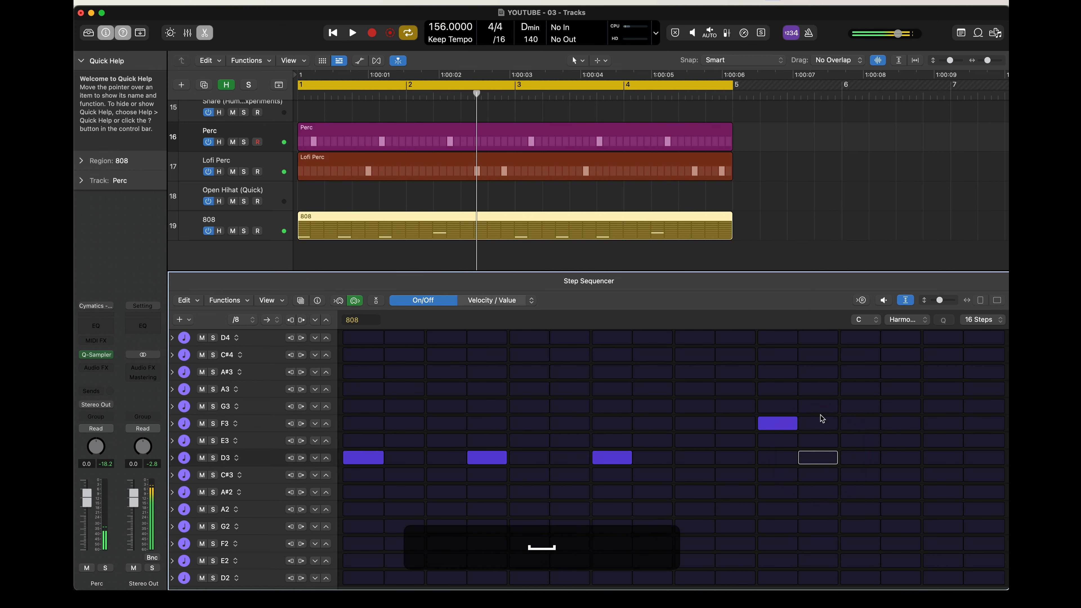
{"action": "left_click", "coordinate": [853, 406]}
{"action": "key", "text": "space"}
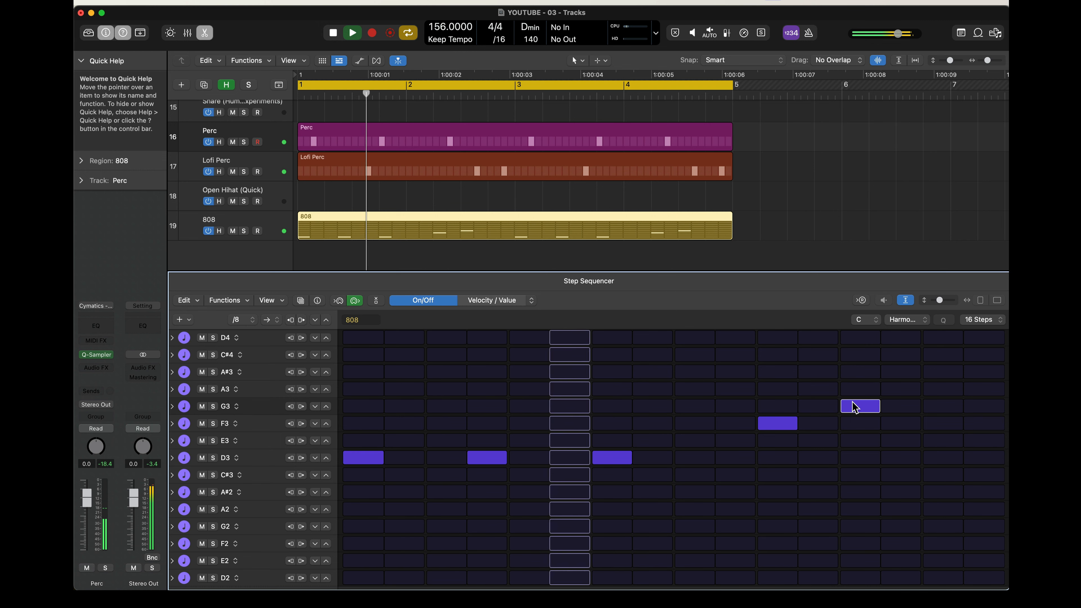
{"action": "key", "text": "space"}
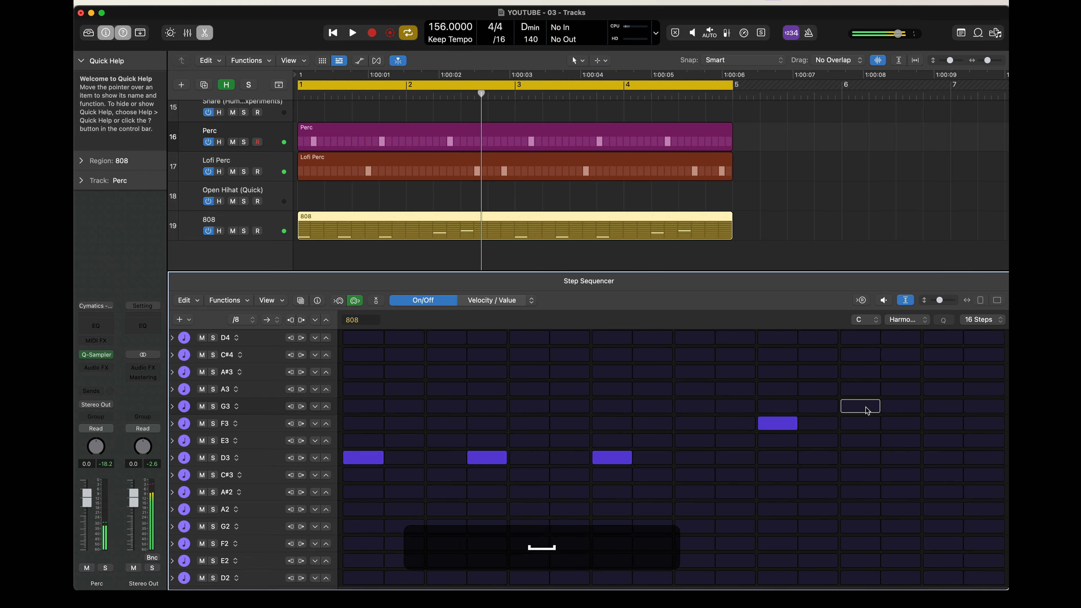
- Activate step 14 in the G3 row and step 15 in the D3 row of the 808 pattern and play it back
{"action": "key", "text": "space"}
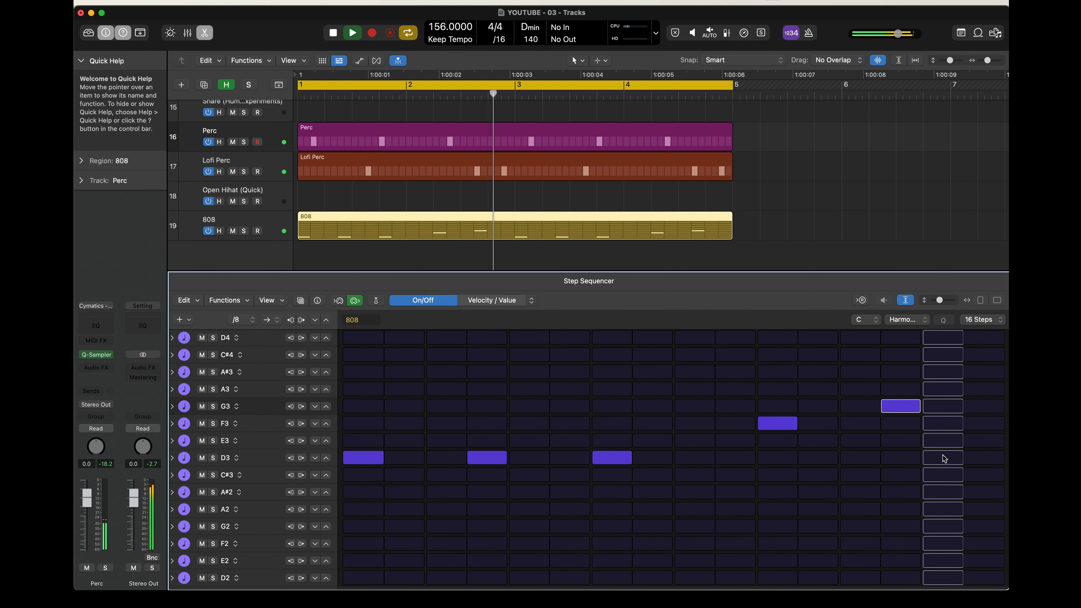
{"action": "key", "text": "space"}
{"action": "left_click", "coordinate": [943, 455]}
{"action": "key", "text": "space"}
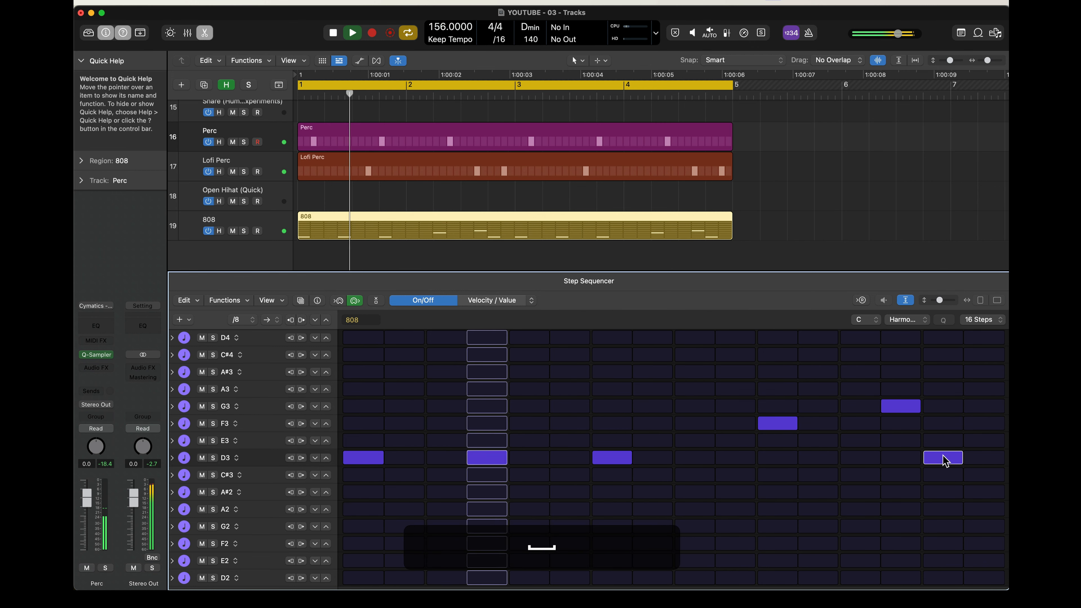
- Extend the 808 pattern to 32 steps in the key of D and activate step 32 in the A3 row
{"action": "left_click", "coordinate": [972, 328]}
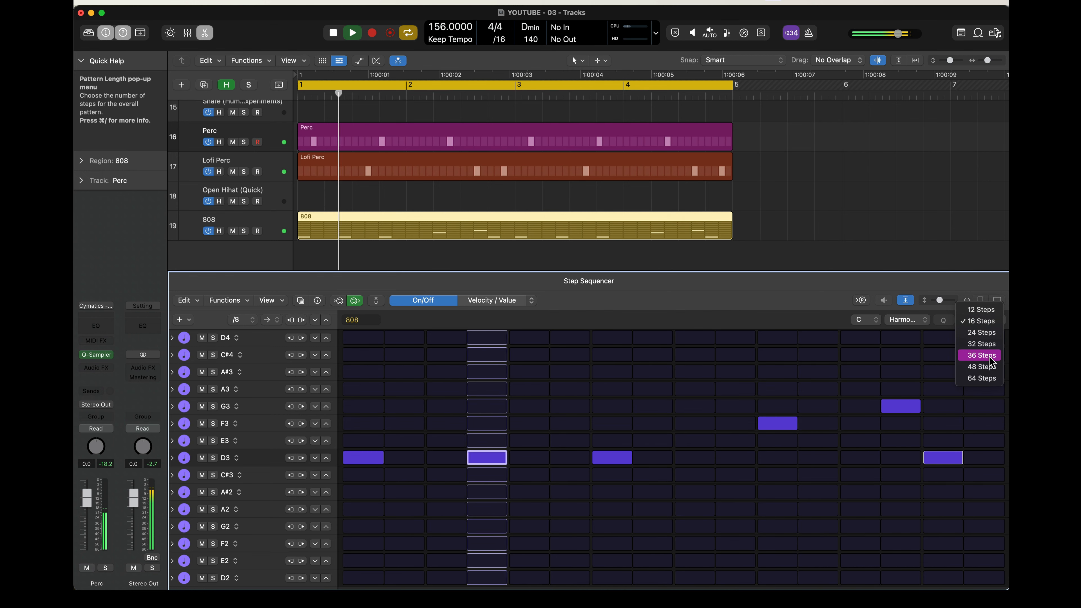
{"action": "left_click", "coordinate": [987, 343]}
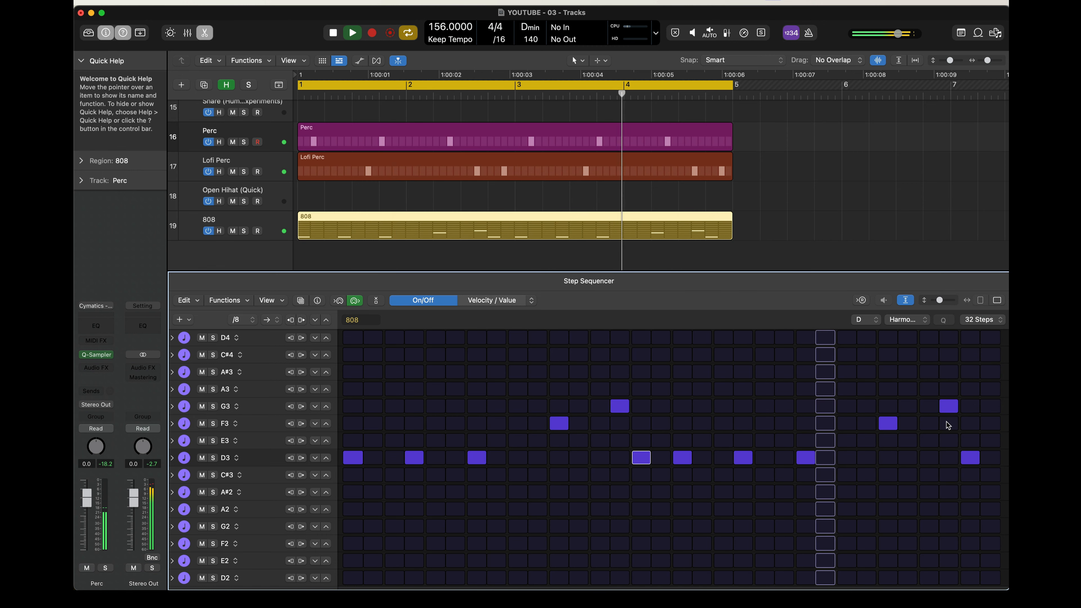
{"action": "left_click", "coordinate": [931, 425]}
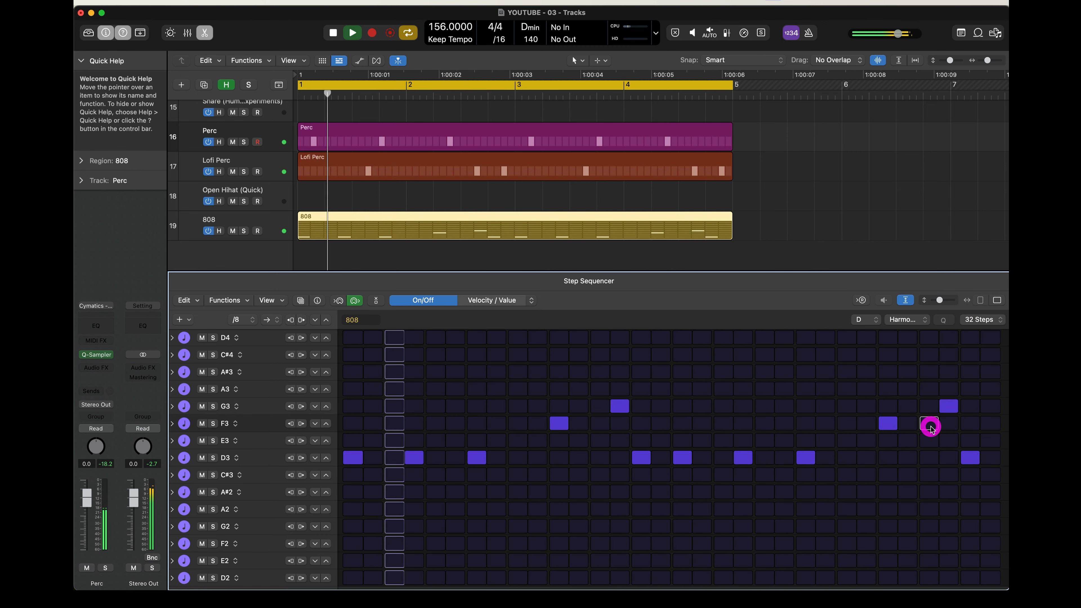
{"action": "left_click", "coordinate": [990, 389]}
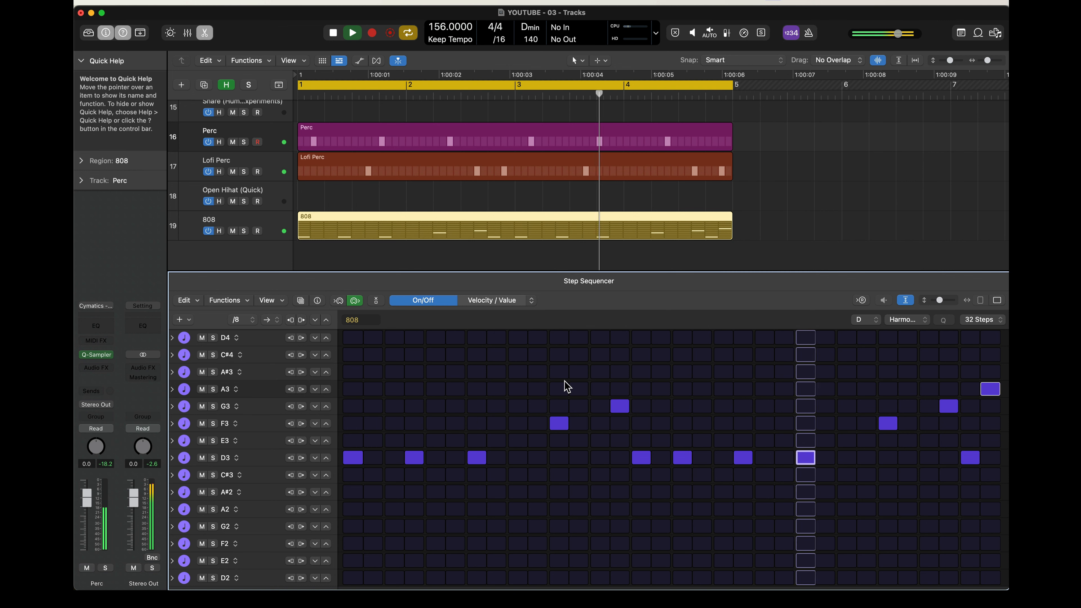
{"action": "key", "text": "space"}
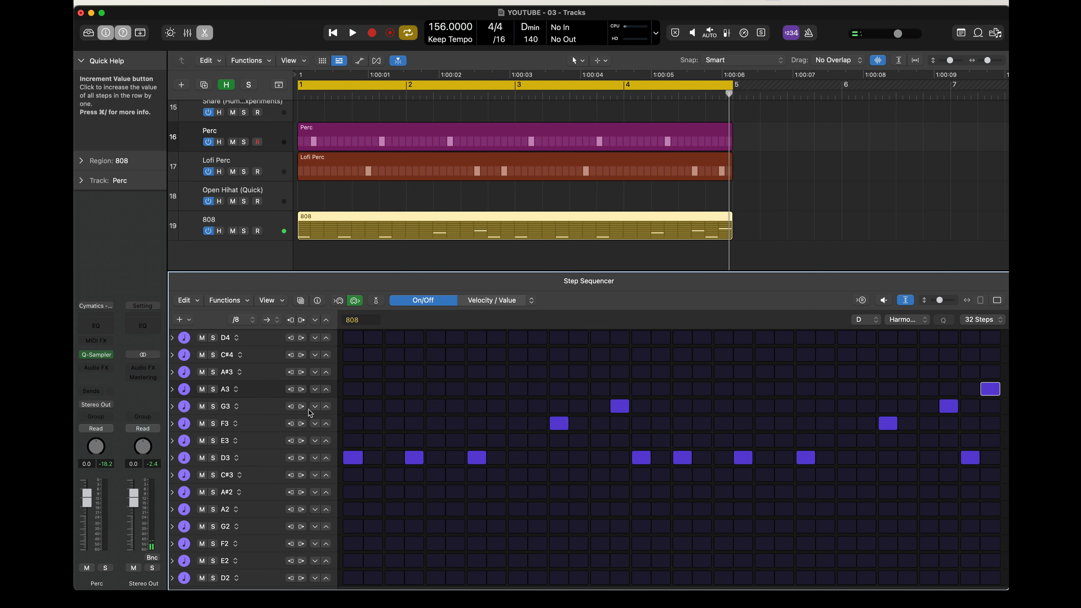
- Review the scale templates available in the pattern browser, including the Minor group
{"action": "left_click", "coordinate": [300, 299]}
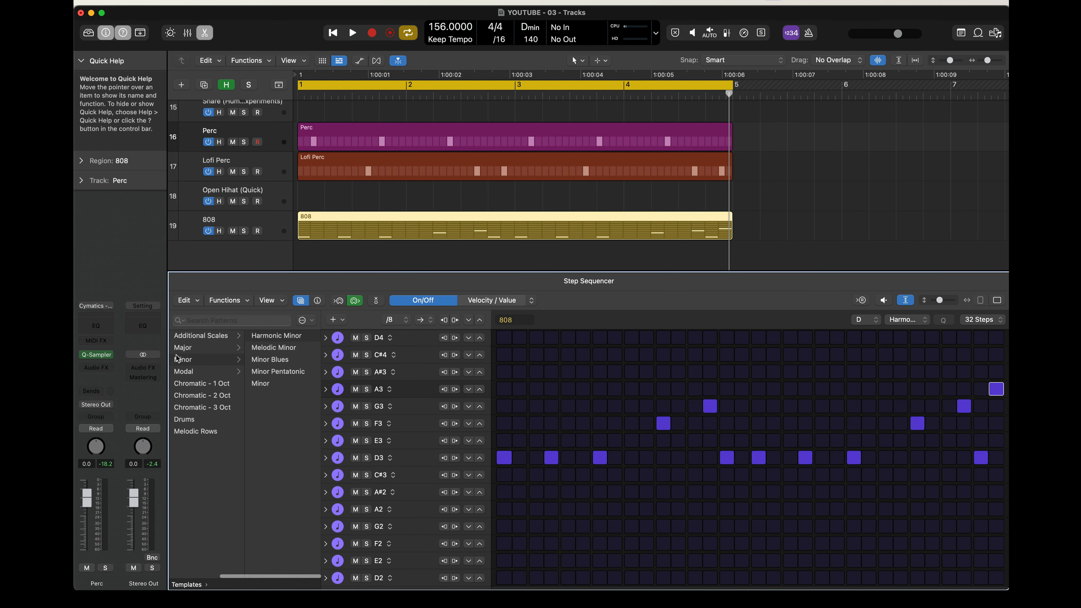
{"action": "scroll", "coordinate": [194, 359], "scroll_direction": "left", "scroll_amount": 3}
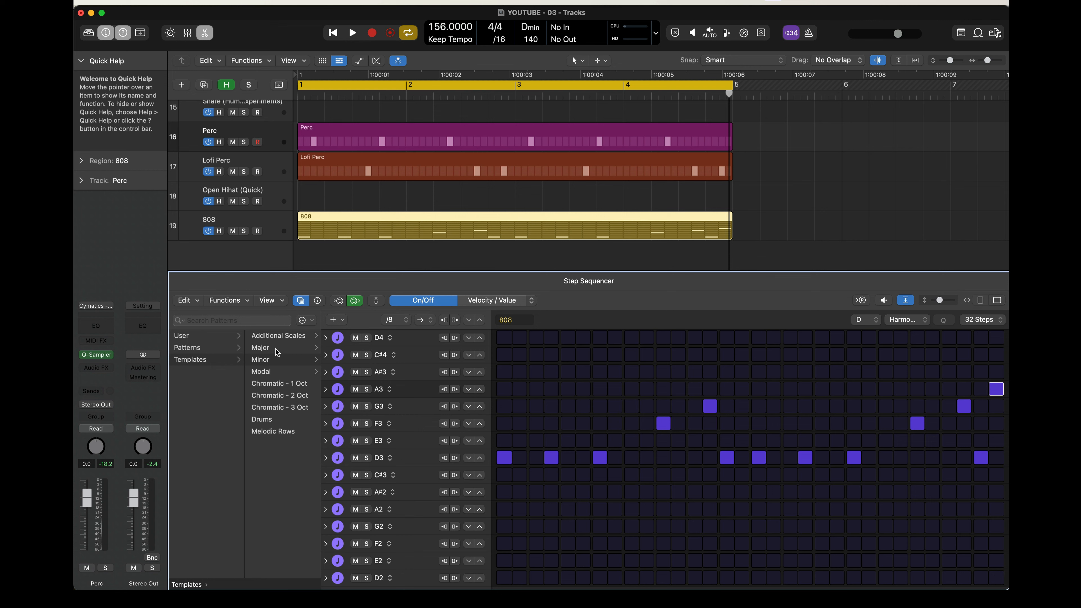
{"action": "scroll", "coordinate": [276, 423], "scroll_direction": "right", "scroll_amount": 3}
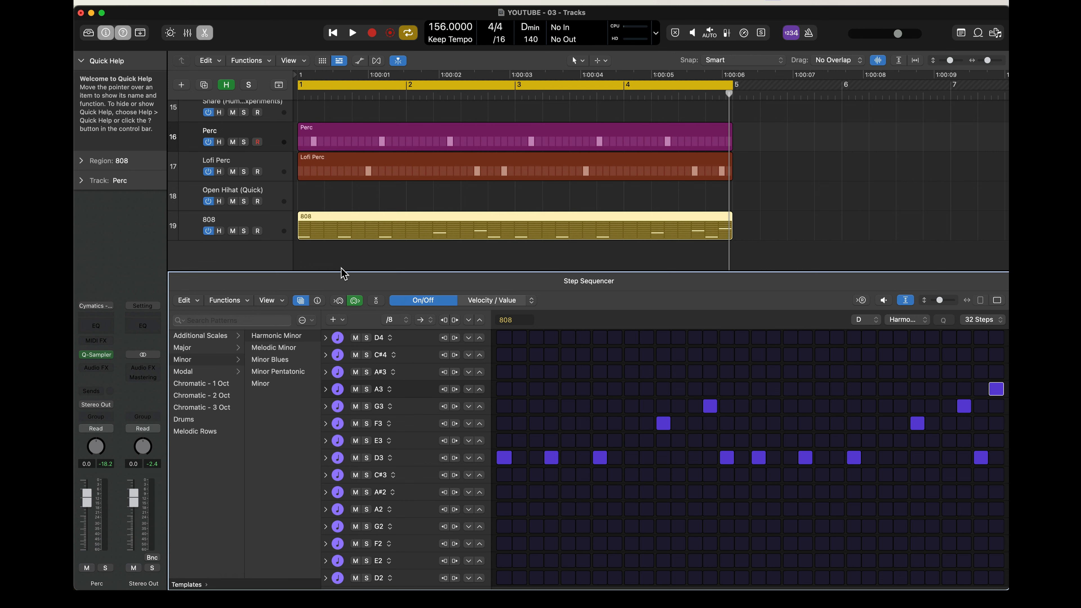
{"action": "left_click", "coordinate": [300, 301]}
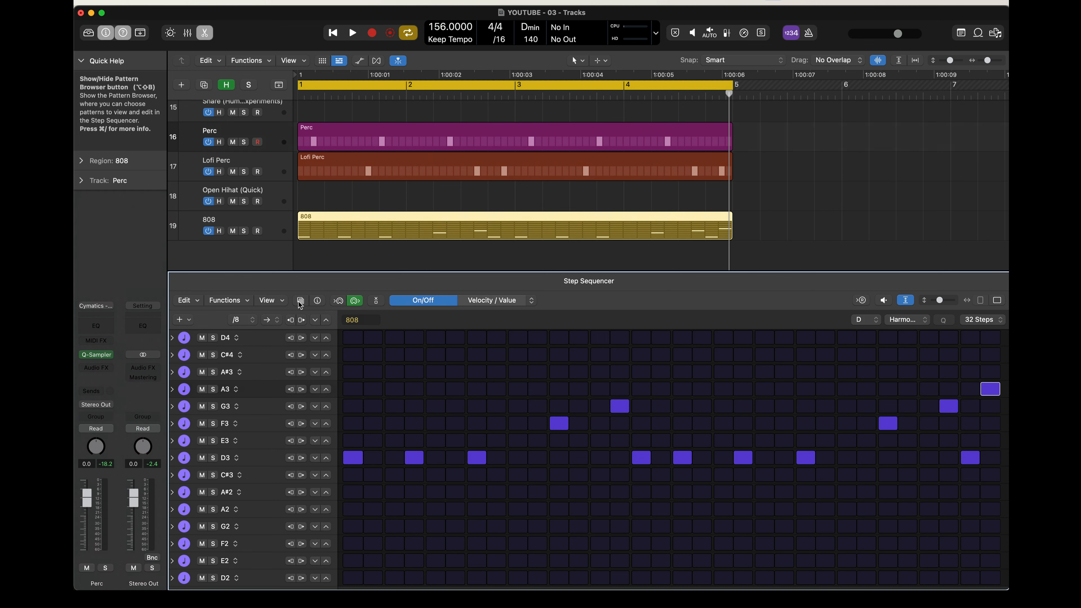
- Play the beat with all tracks fitted vertically and the Step Sequencer closed, and collapse the TEXTURE stack
{"action": "key", "text": "space"}
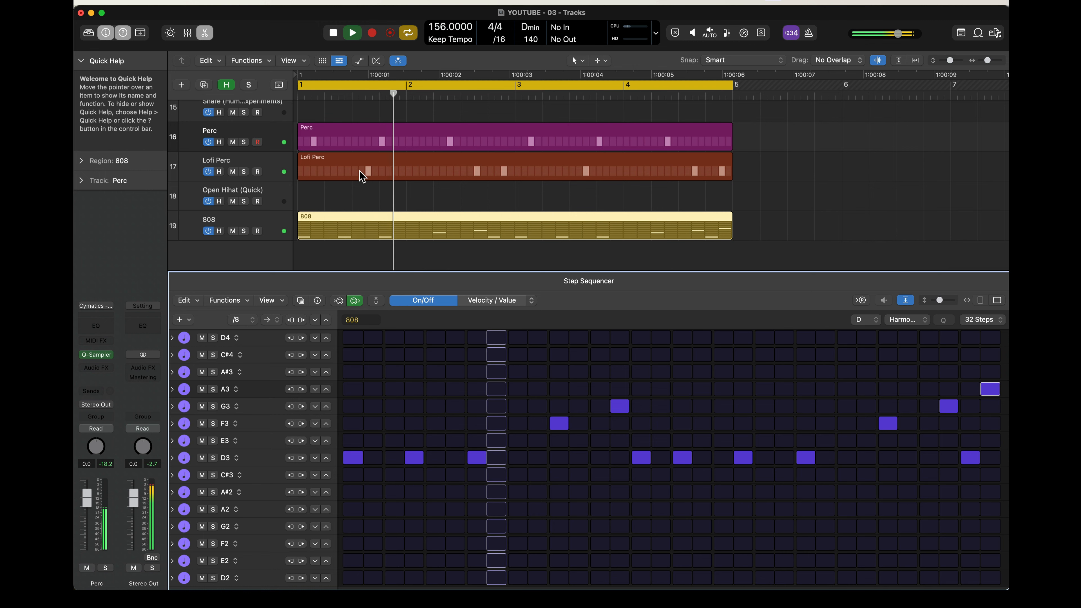
{"action": "left_click", "coordinate": [904, 62]}
{"action": "key", "text": "e"}
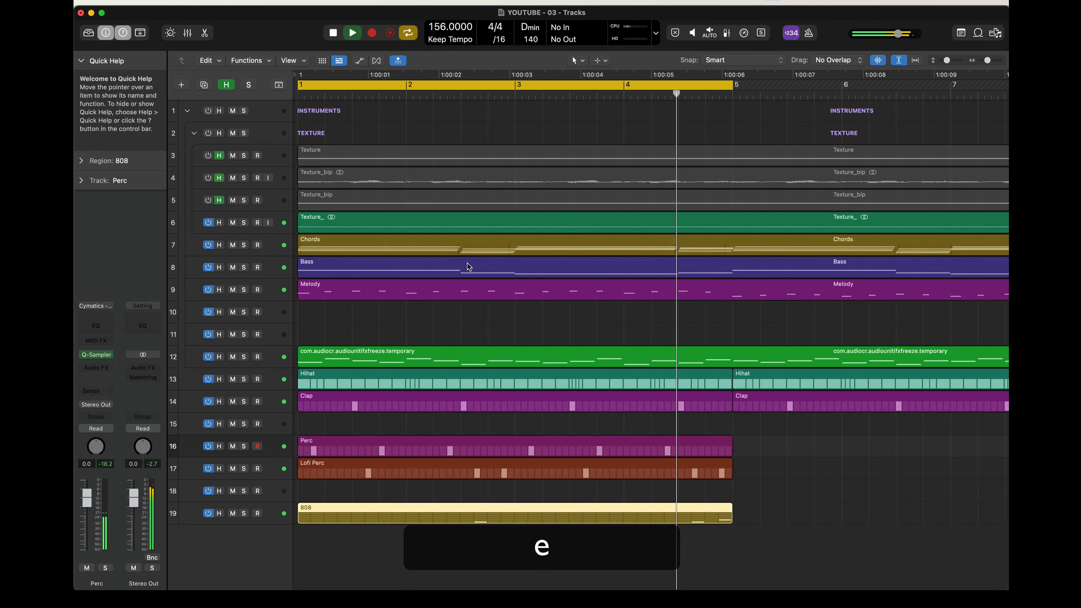
{"action": "left_click", "coordinate": [196, 131]}
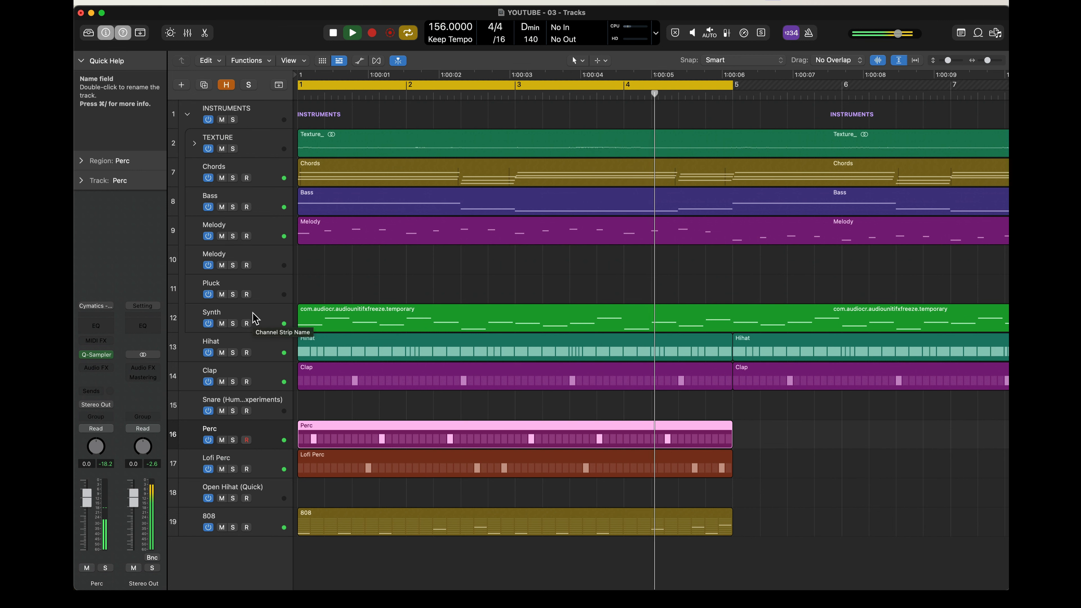
{"action": "key", "text": "space"}
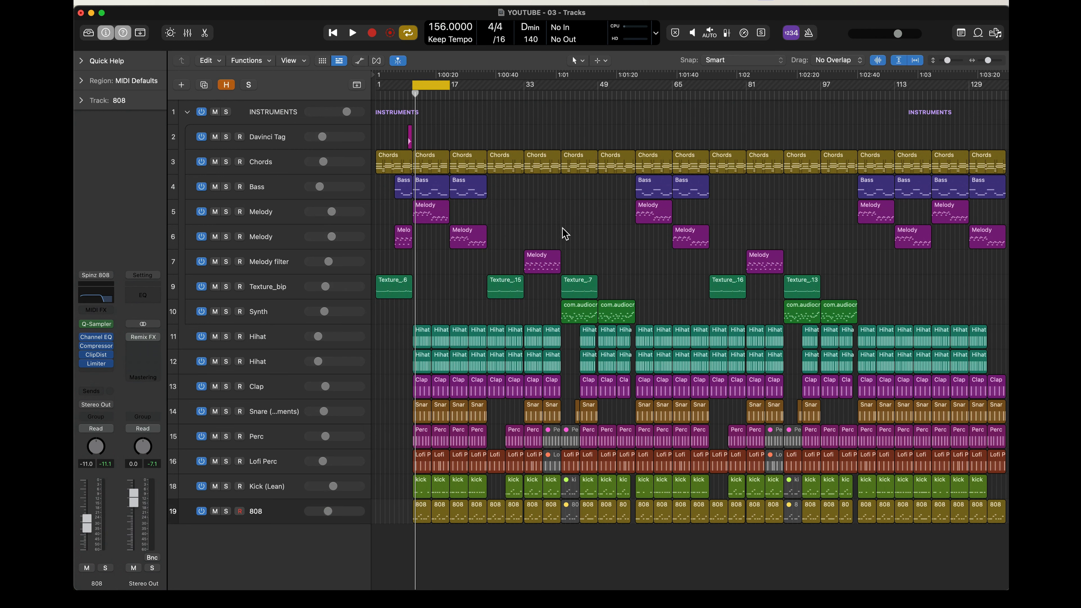
- Play the arrangement from bar 9 with all its instrument and drum tracks, and stop playback
{"action": "key", "text": "space"}
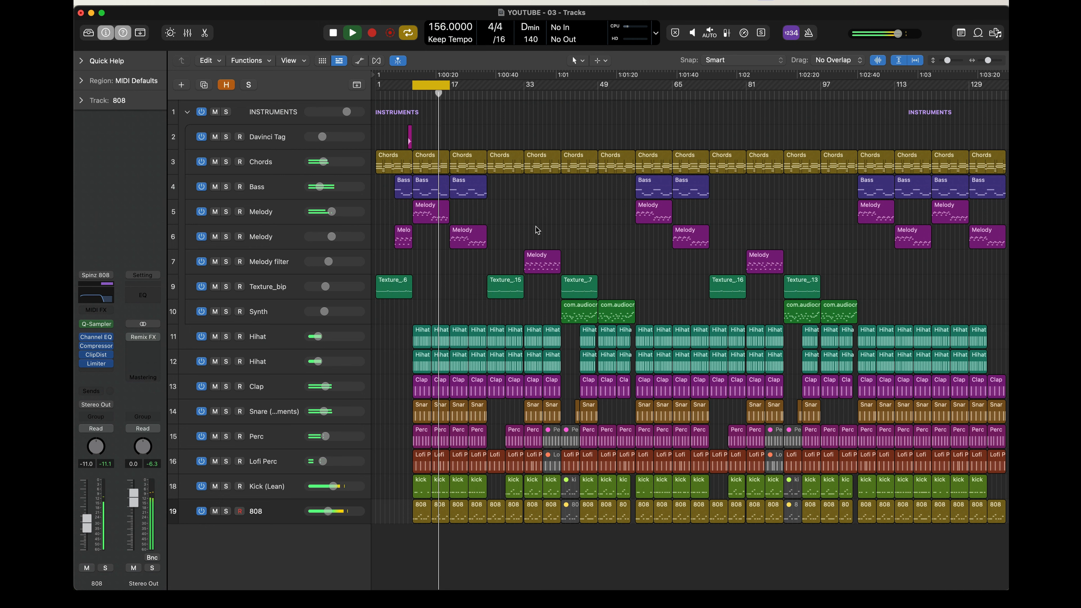
{"action": "key", "text": "z"}
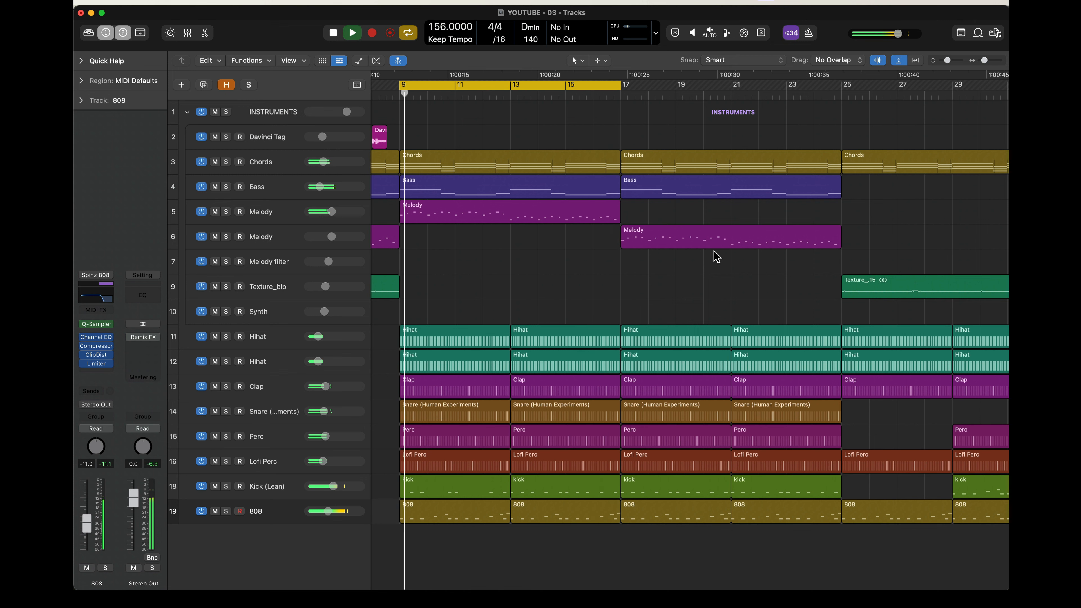
{"action": "key", "text": "space"}
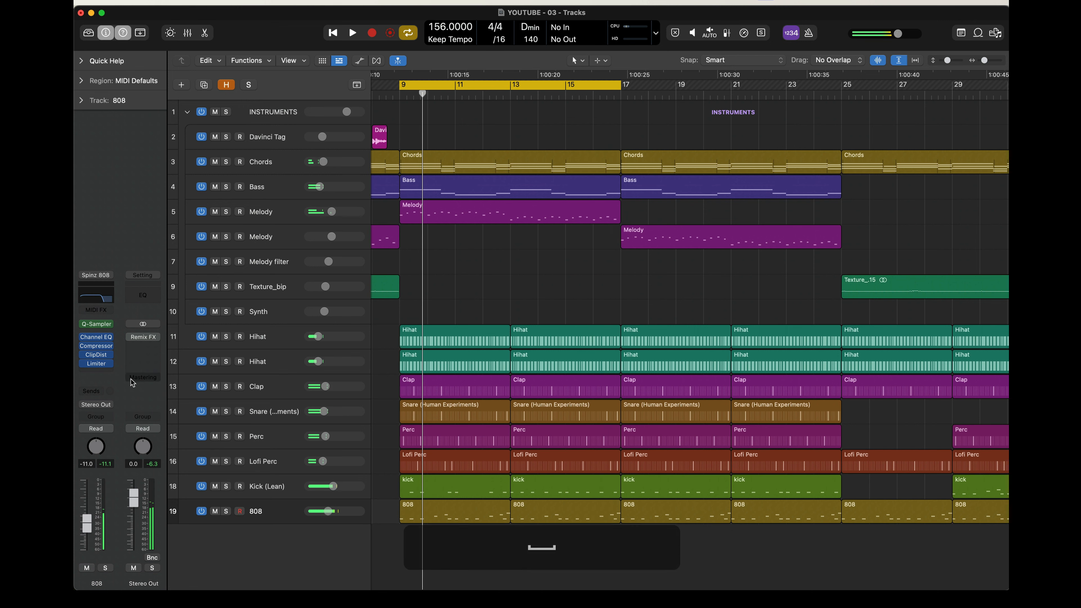
- Enable Mastering Assistant on the Stereo Out channel, turn on Loudness Compensation, and start the LUFS measurement during playback
{"action": "left_click", "coordinate": [131, 378]}
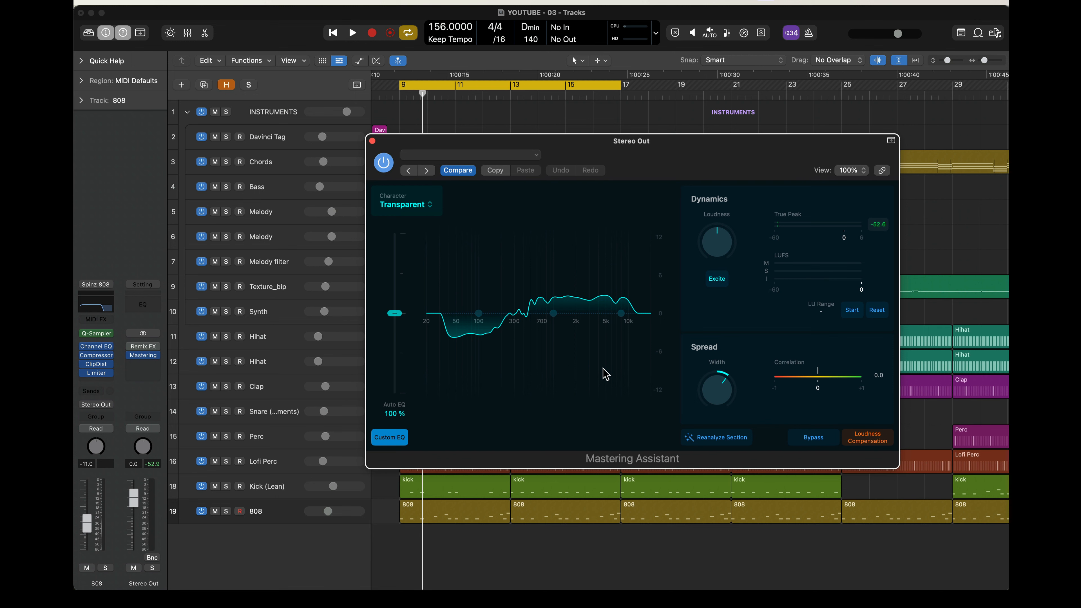
{"action": "key", "text": "space"}
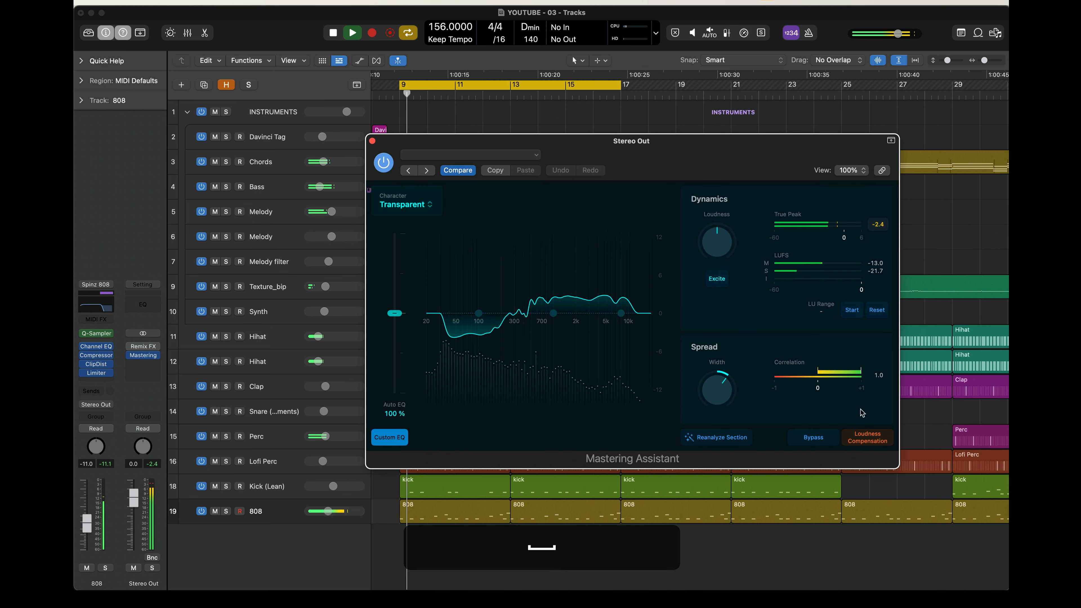
{"action": "left_click", "coordinate": [887, 441]}
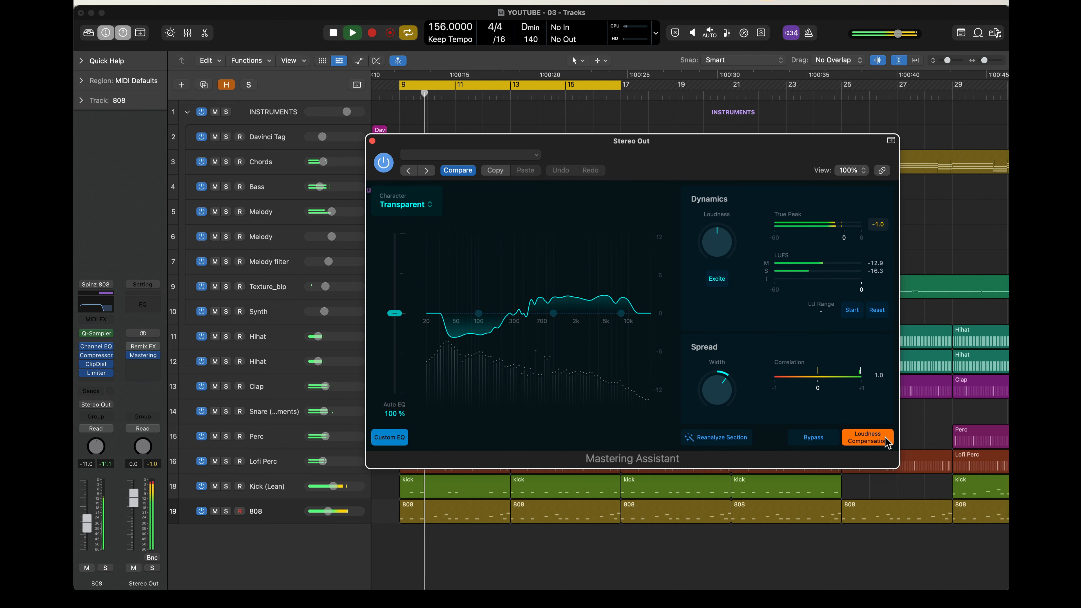
{"action": "left_click", "coordinate": [858, 307]}
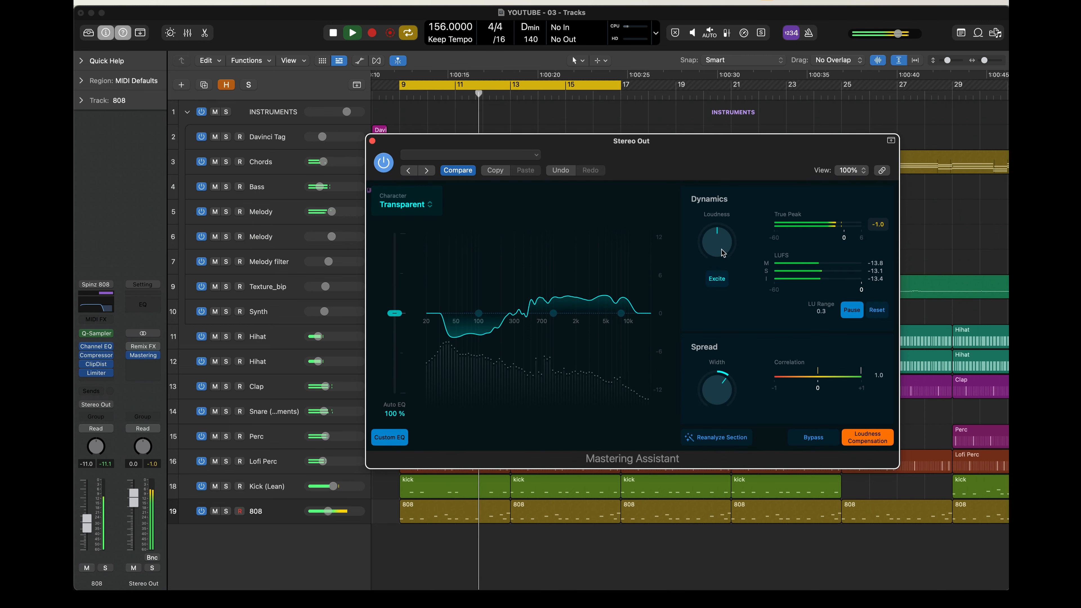
- Raise the Mastering Assistant Loudness in stages to +0.39, resetting the LUFS measurement after each adjustment
{"action": "left_click_drag", "start_coordinate": [723, 253], "coordinate": [712, 225]}
{"action": "left_click", "coordinate": [879, 310]}
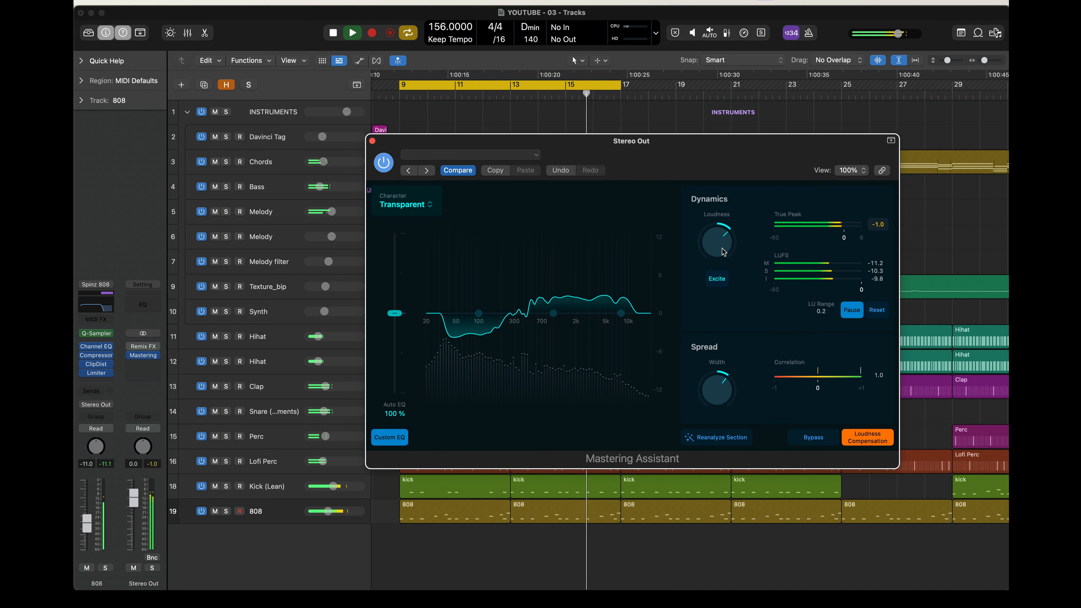
{"action": "left_click_drag", "start_coordinate": [721, 254], "coordinate": [719, 249]}
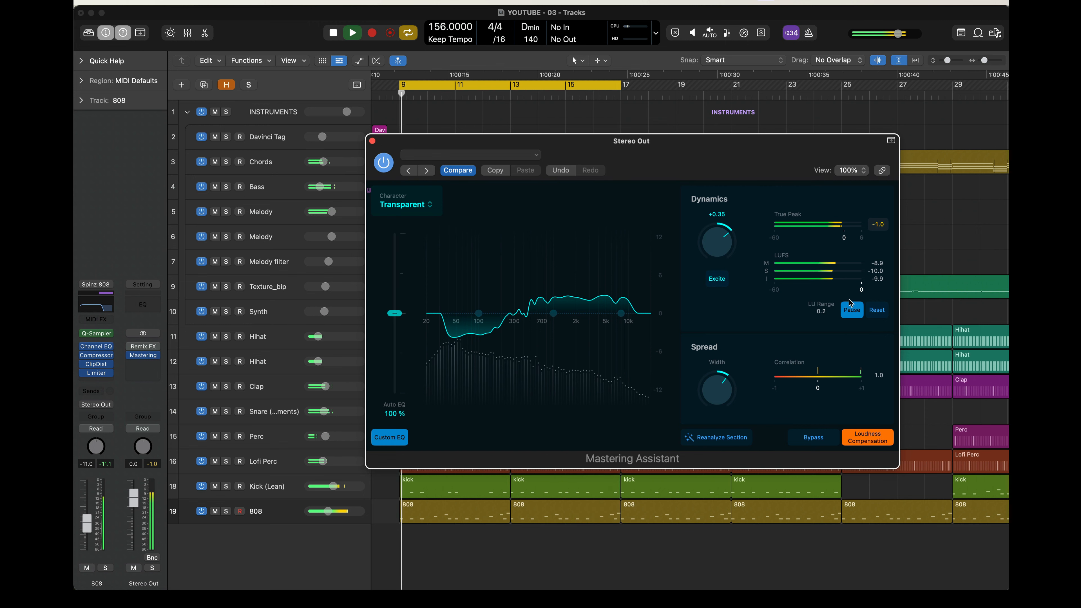
{"action": "left_click", "coordinate": [878, 311]}
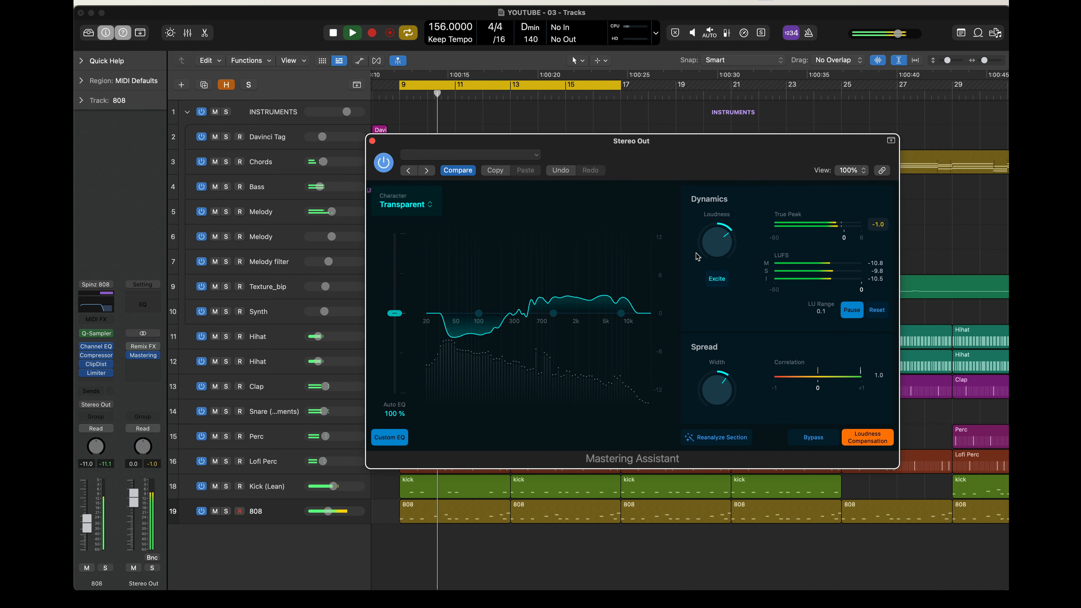
{"action": "left_click_drag", "start_coordinate": [706, 251], "coordinate": [706, 247]}
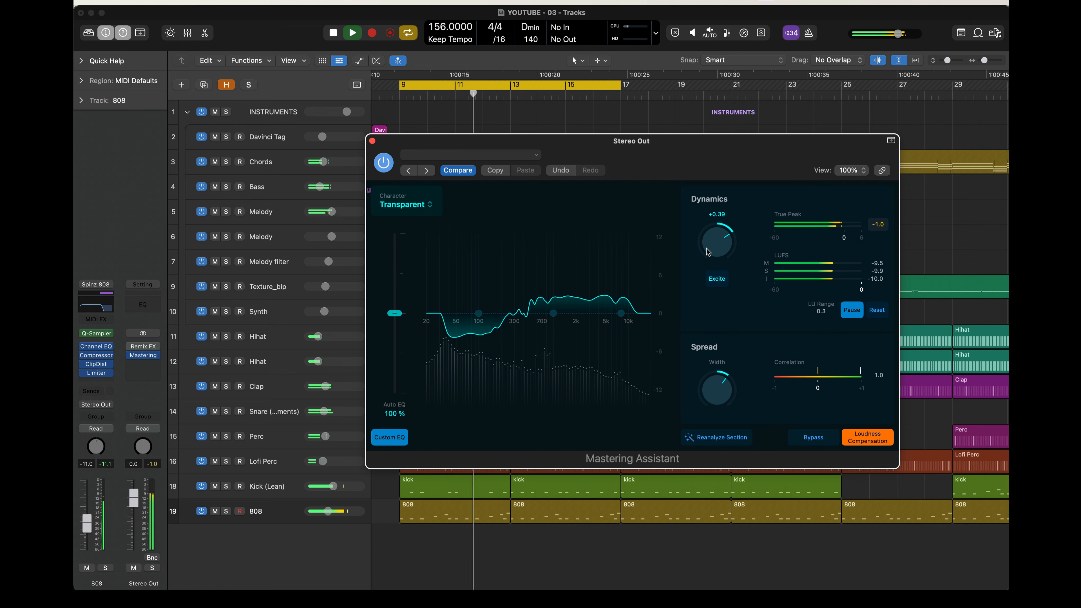
{"action": "left_click", "coordinate": [877, 311]}
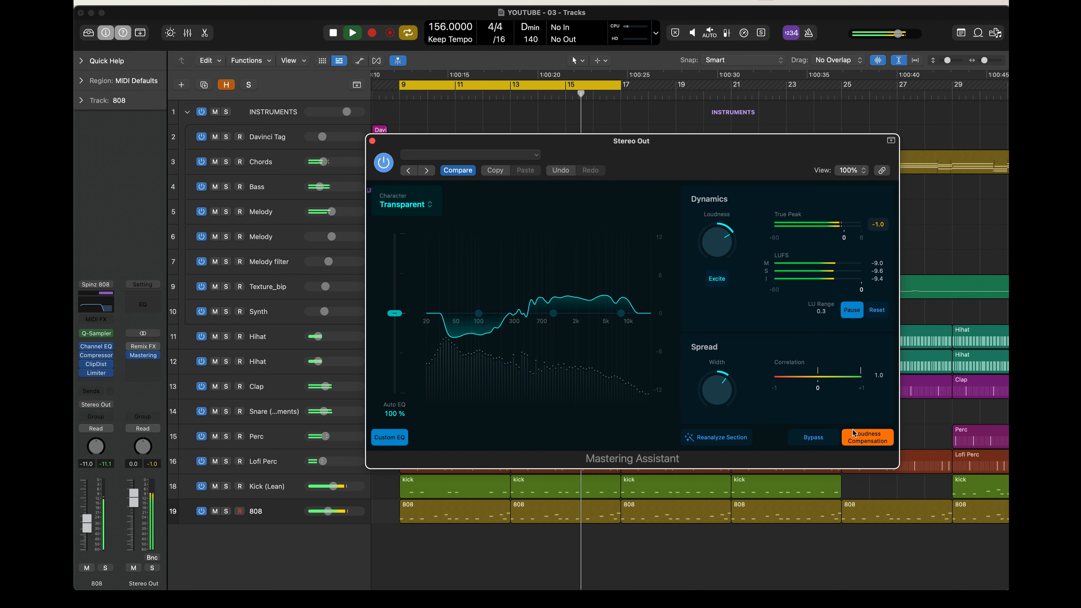
- Turn off Loudness Compensation in Mastering Assistant and reanalyze the section
{"action": "left_click", "coordinate": [867, 437]}
{"action": "left_click", "coordinate": [735, 439]}
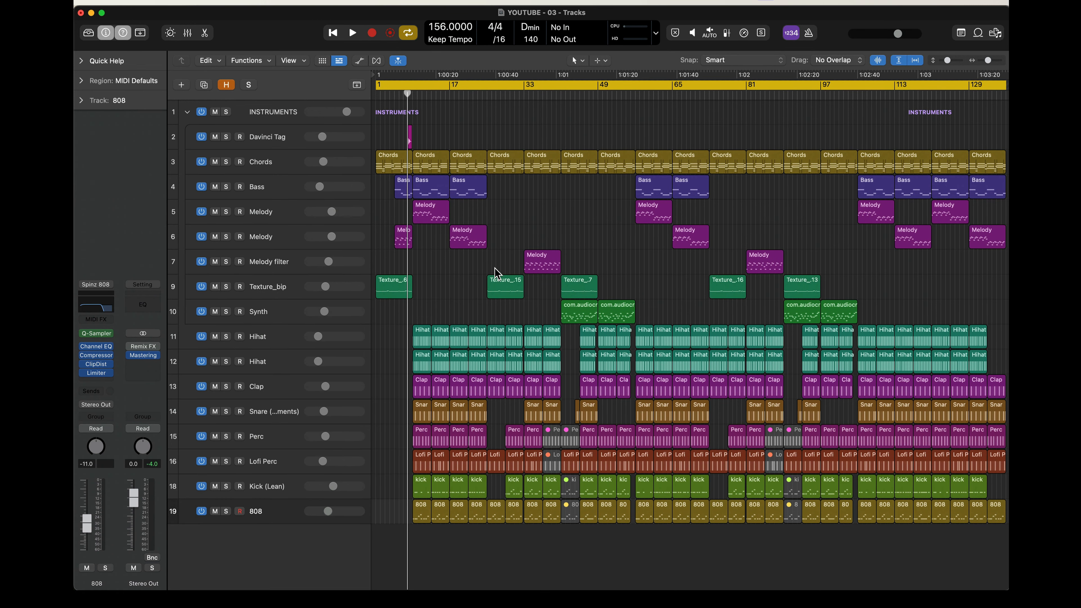
- Play the full arrangement from bar 1 and briefly check all channel strips in the mixer
{"action": "key", "text": "Return"}
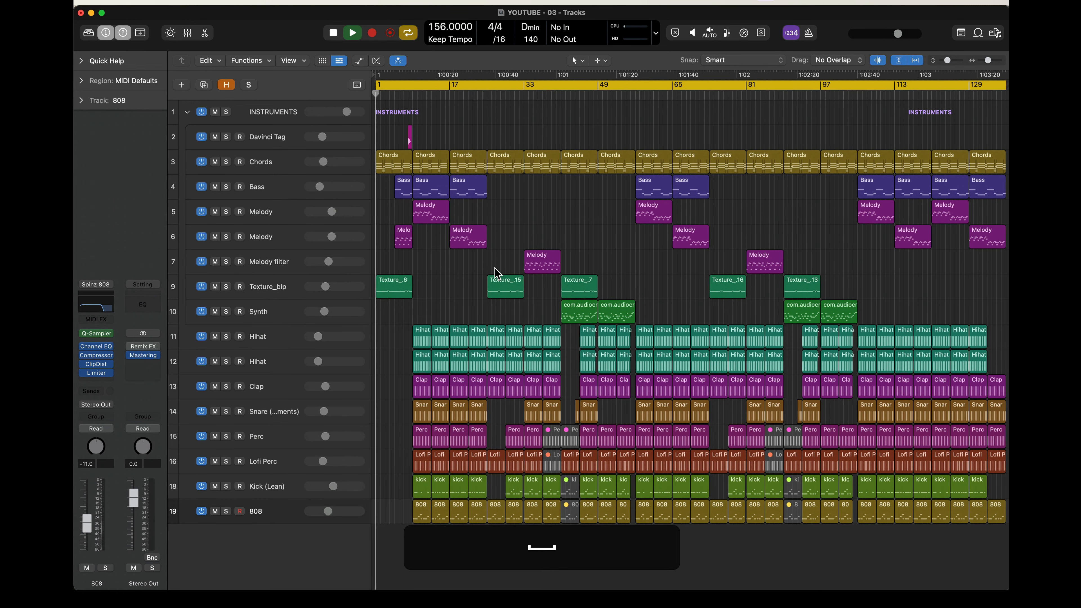
{"action": "key", "text": "space"}
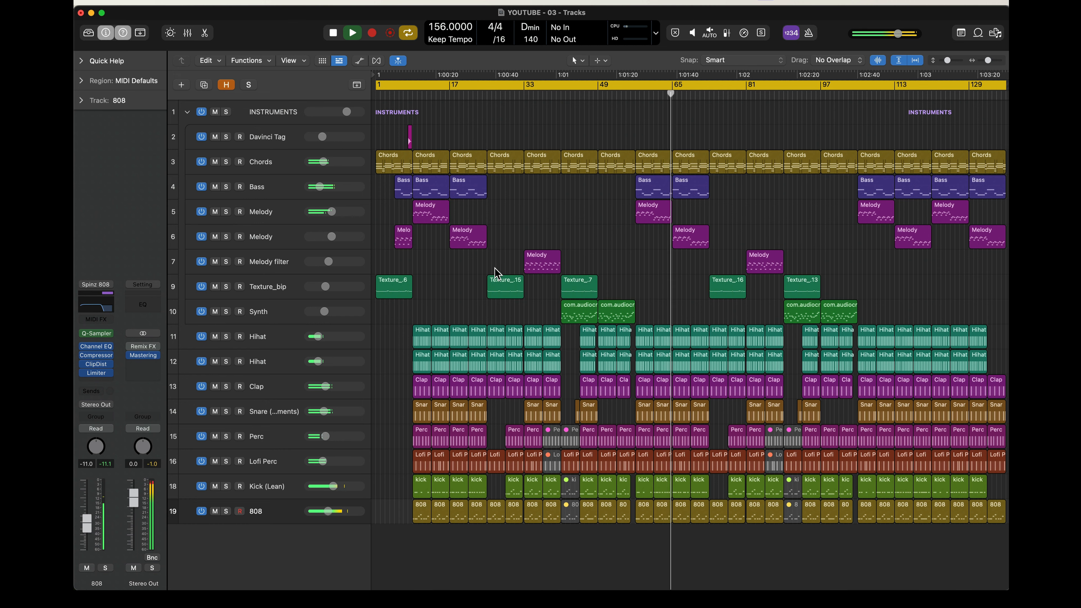
{"action": "key", "text": "x"}
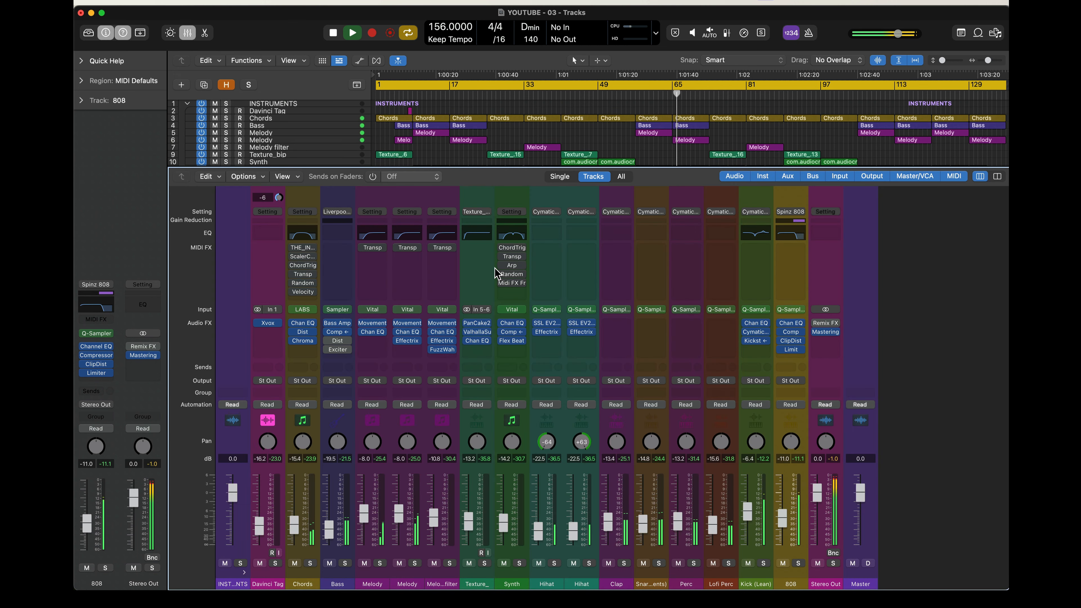
{"action": "key", "text": "x"}
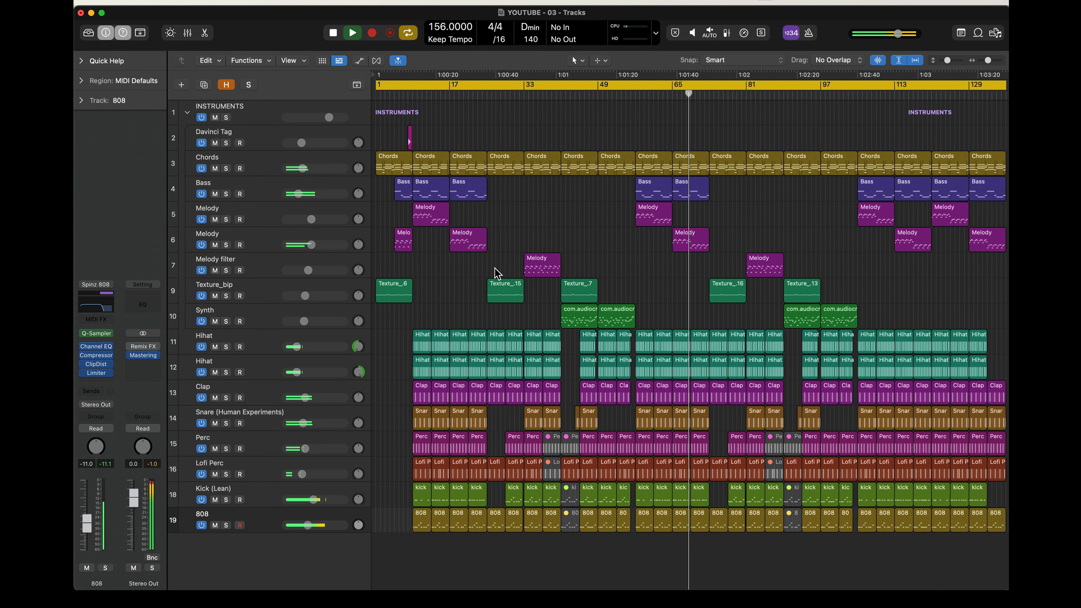
- Open Mastering Assistant on the Stereo Out channel and reposition its window so all its meters can be seen
{"action": "left_click", "coordinate": [144, 356]}
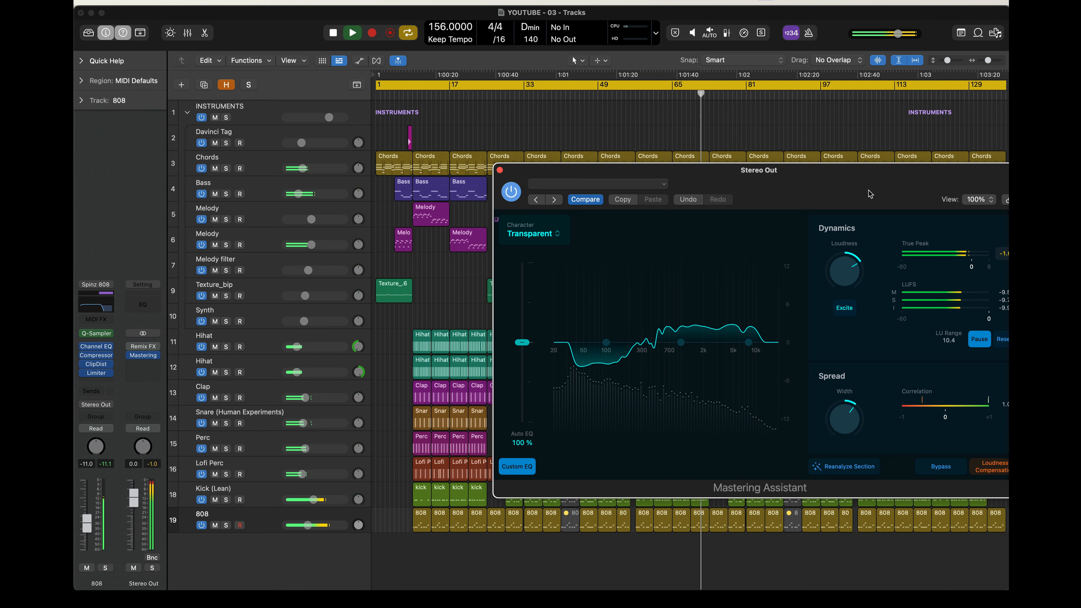
{"action": "left_click_drag", "start_coordinate": [871, 194], "coordinate": [772, 148]}
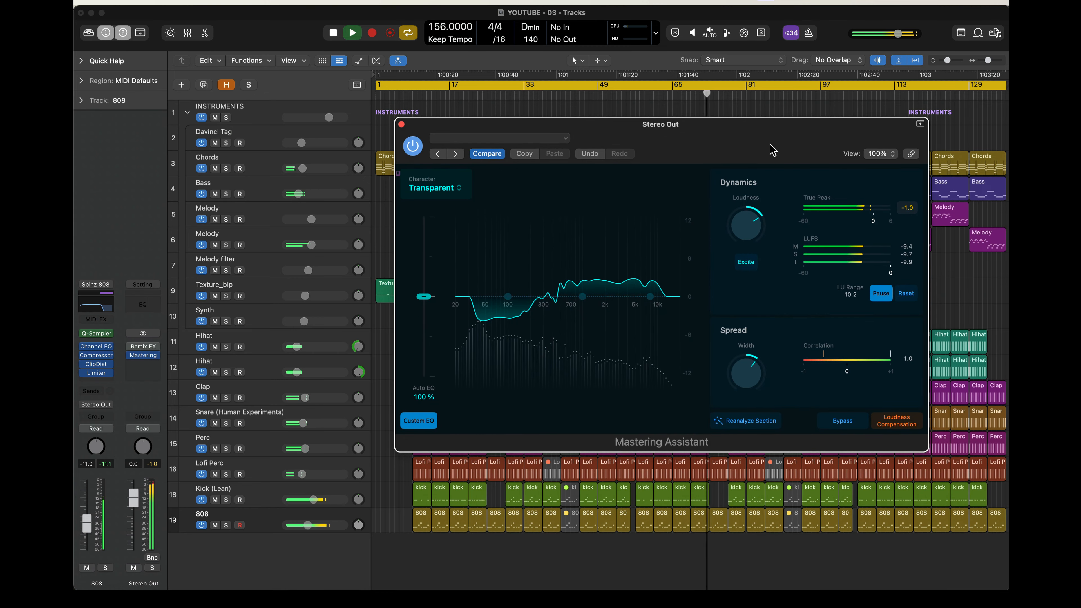